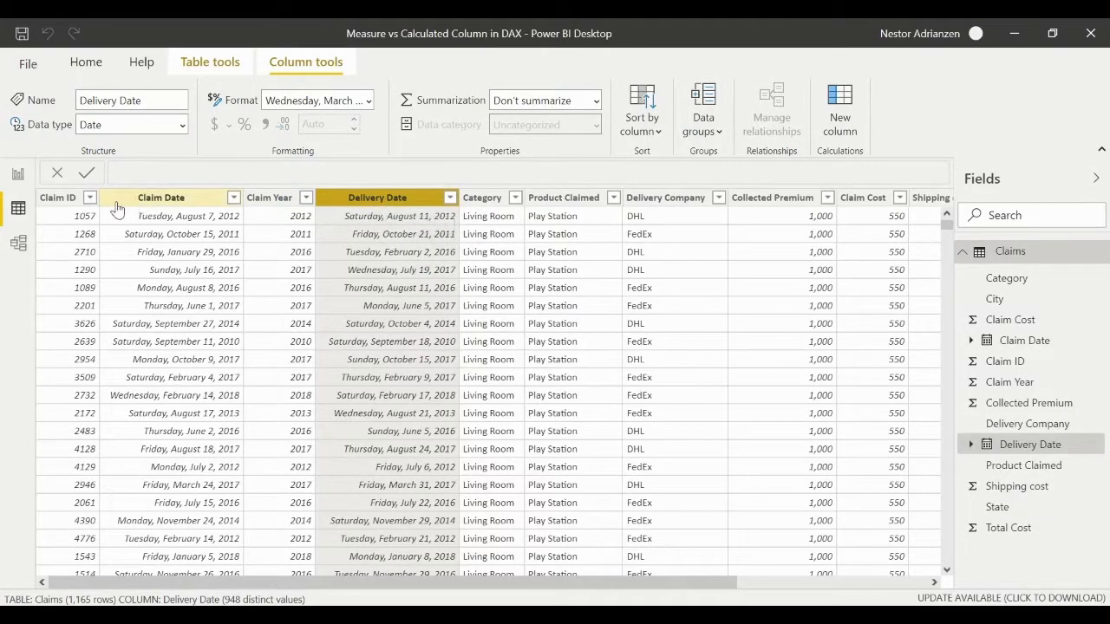
Start a new calculated column named DeliveryTimeDays in the Claims table from the report view
click(19, 177)
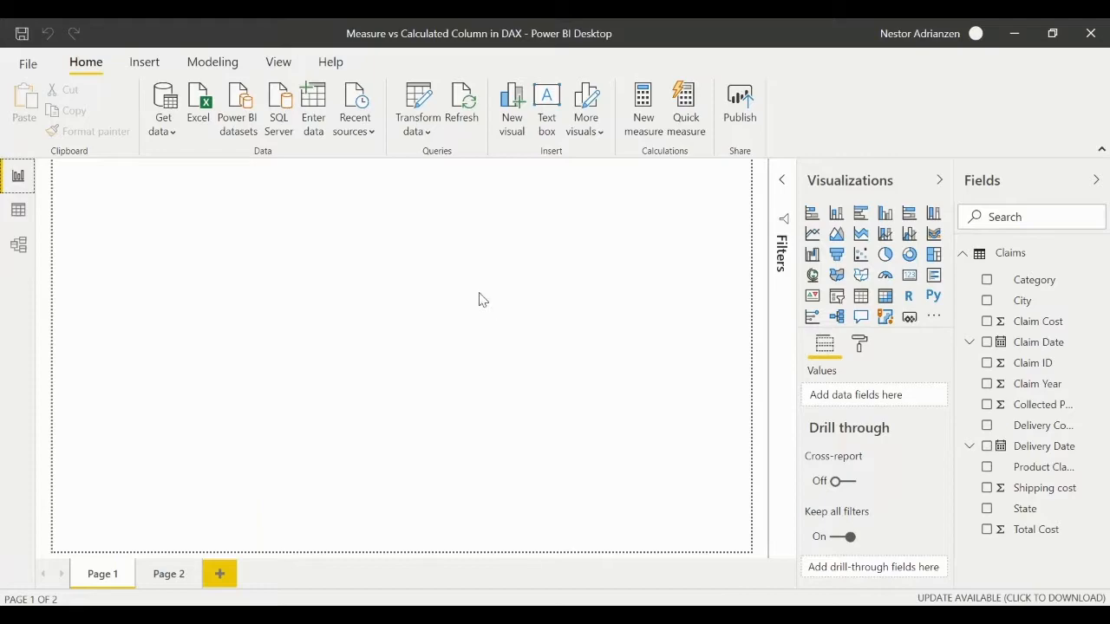
right_click(1014, 254)
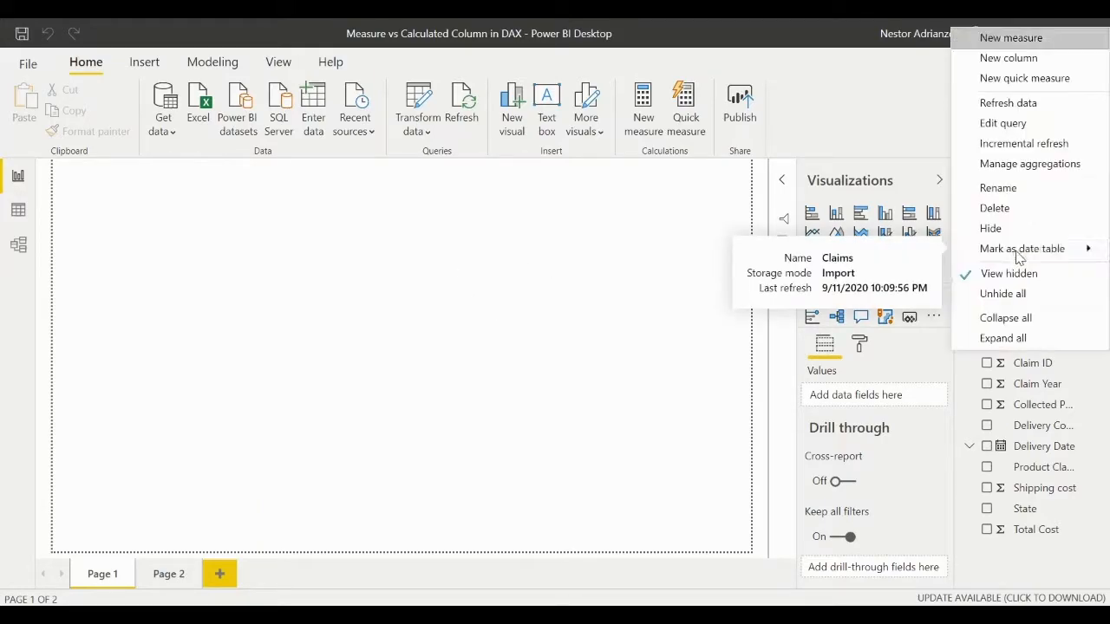
click(1028, 60)
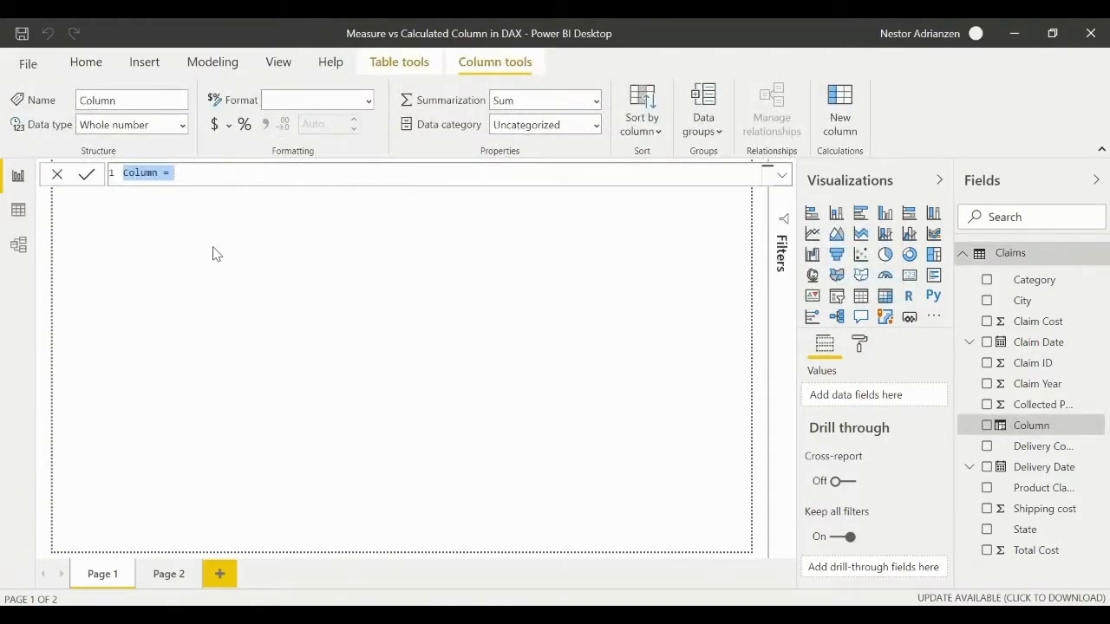
text(Delivery)
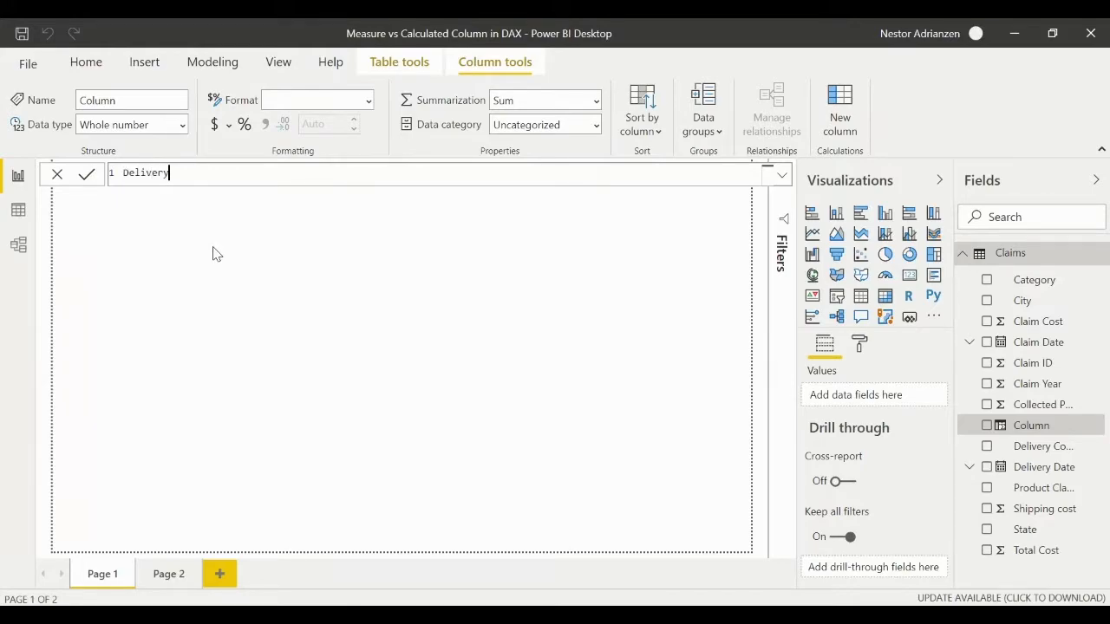
text(TimeDays =)
key(shift+Return)
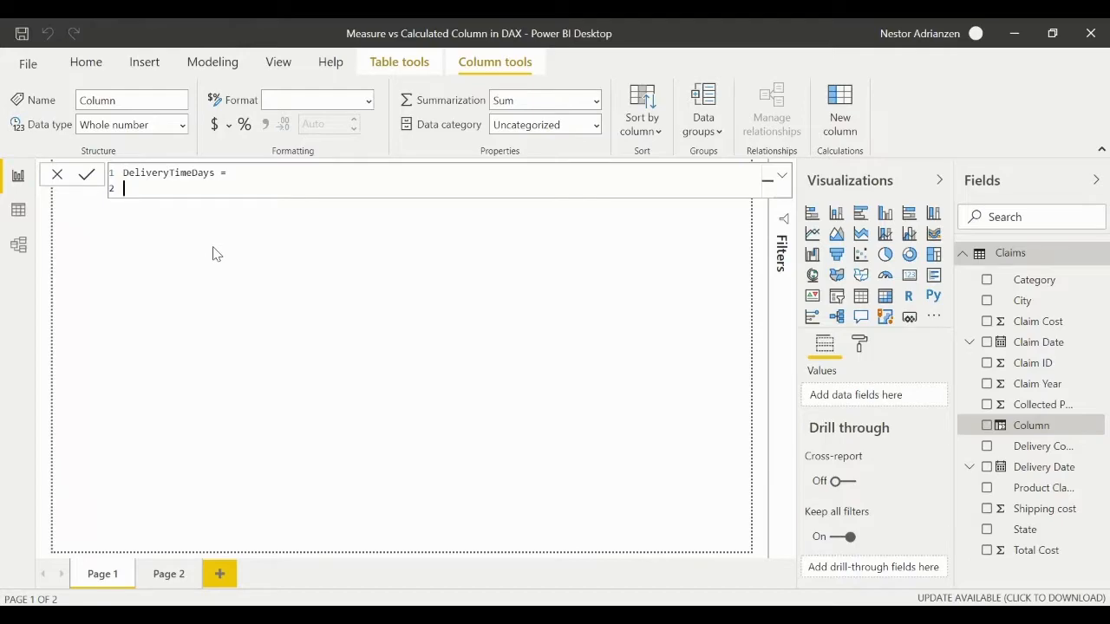
Define the column's formula as Claims[Delivery Date]-Claims[Claim Date] on the second line
text(deli)
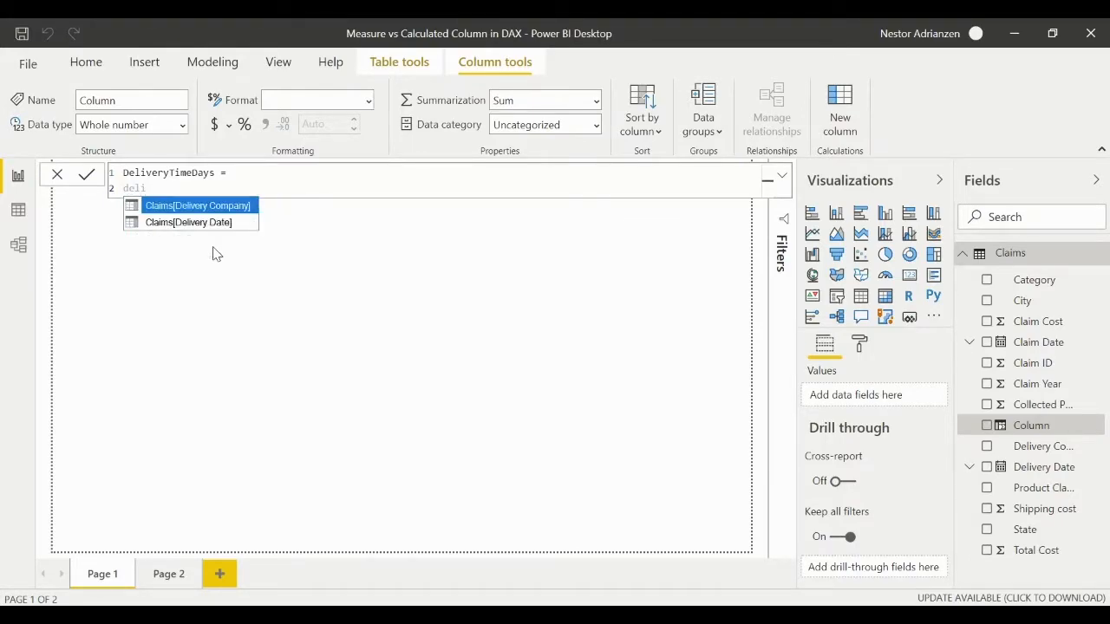
key(Down)
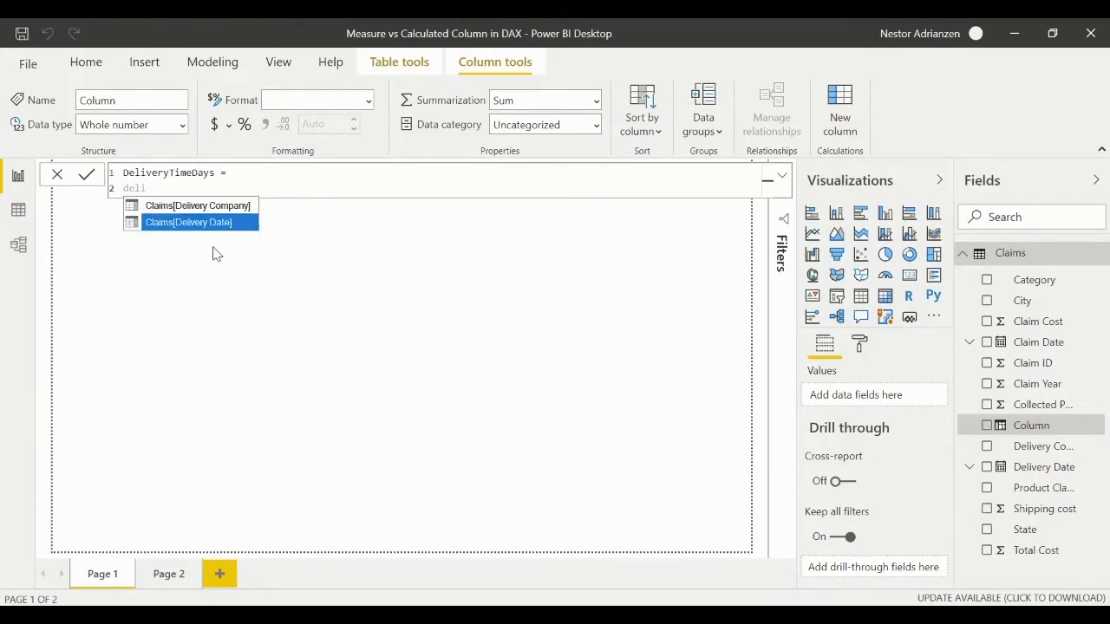
key(Tab)
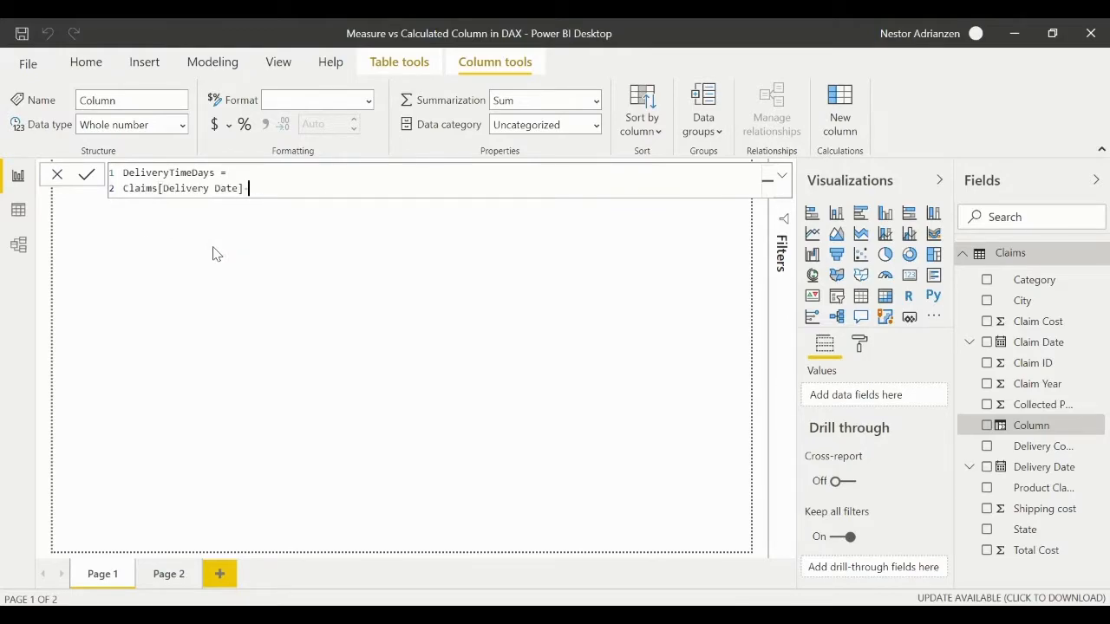
text(-clai)
key(BackSpace)
key(BackSpace)
key(BackSpace)
key(BackSpace)
text(date)
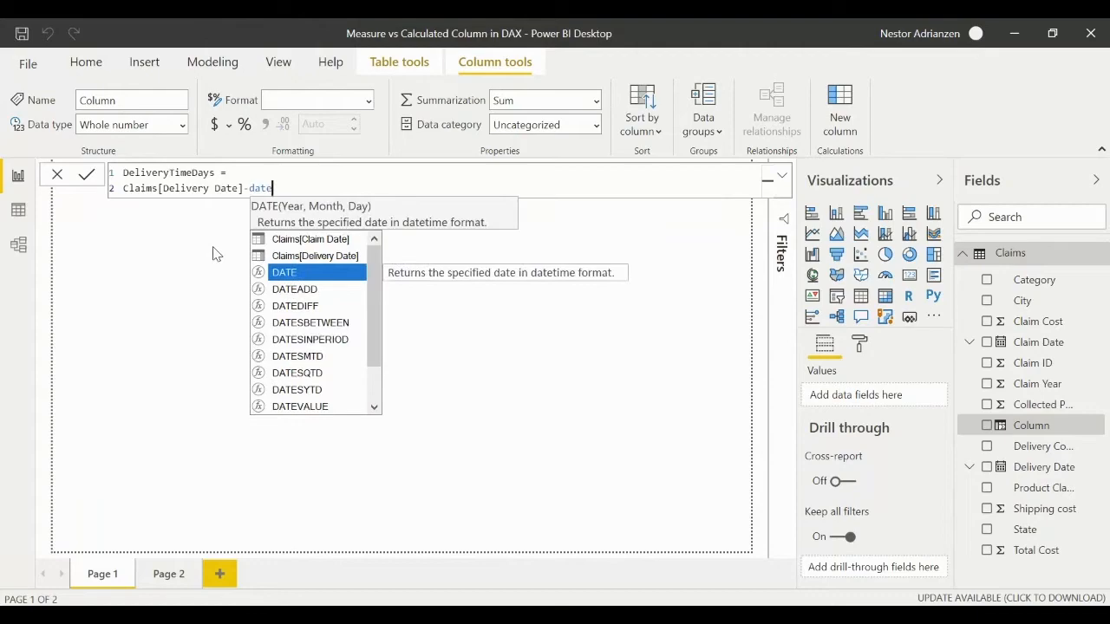
key(Up)
key(Up)
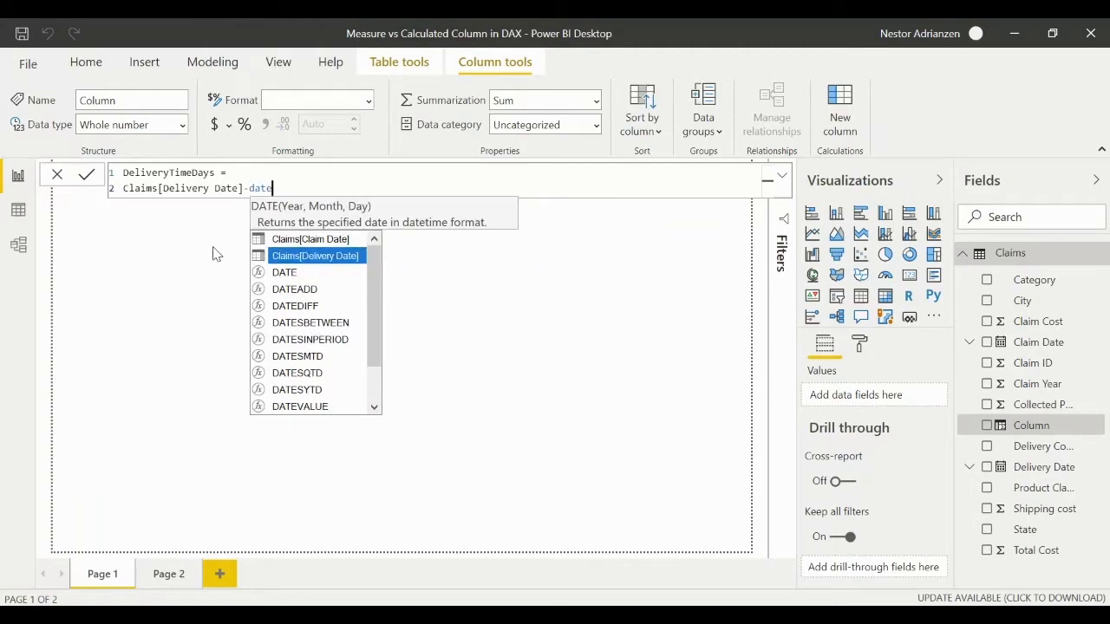
key(Tab)
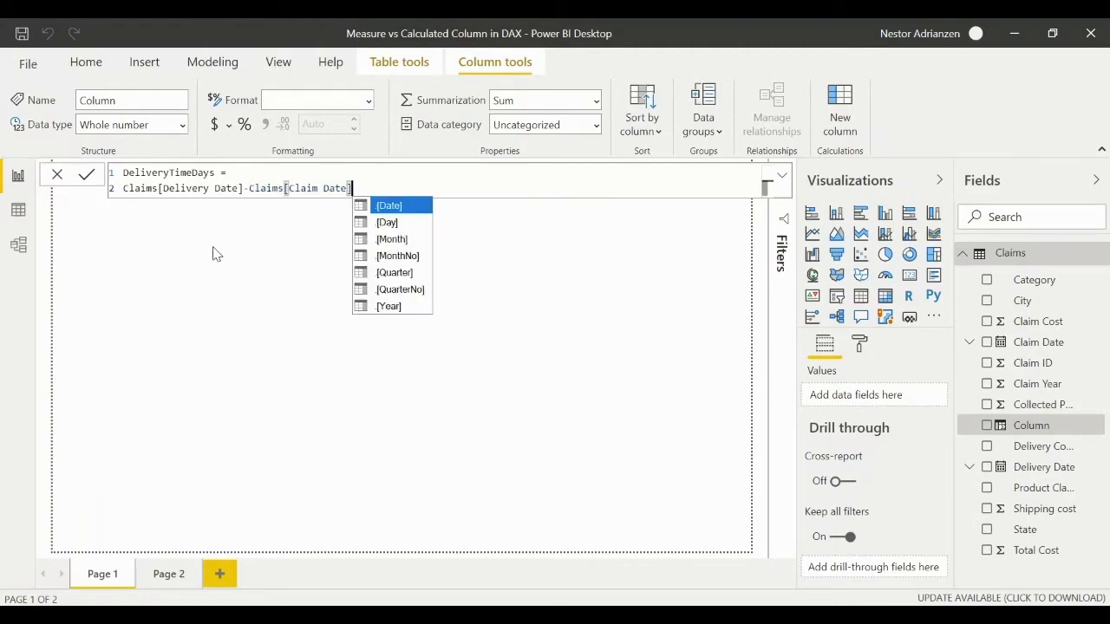
Wrap the date subtraction in the INT function and commit the DeliveryTimeDays formula
click(124, 190)
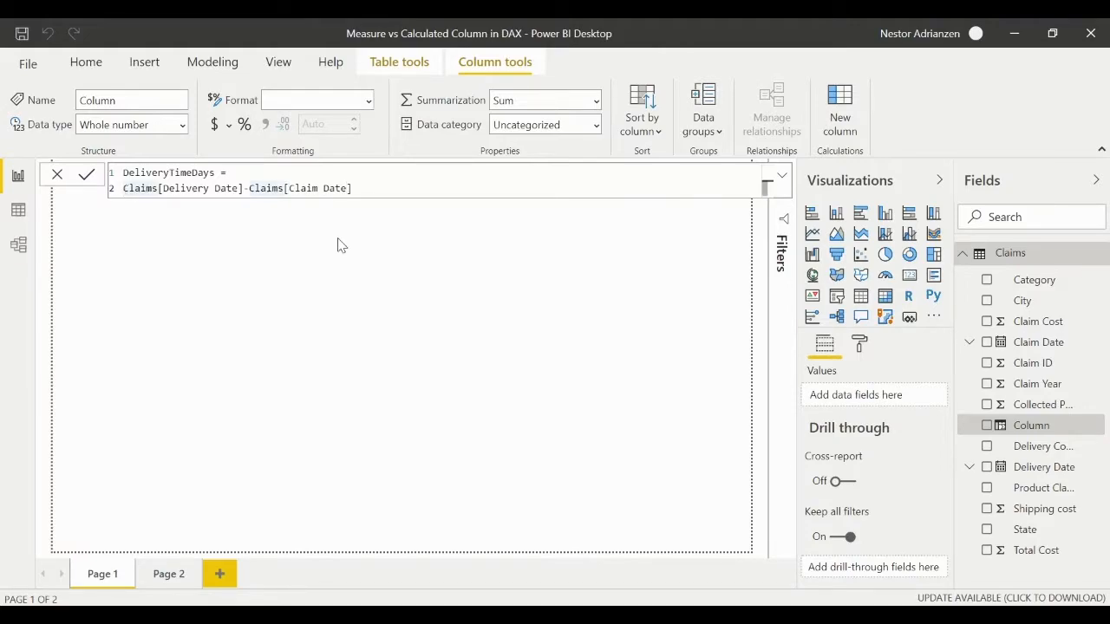
text(int)
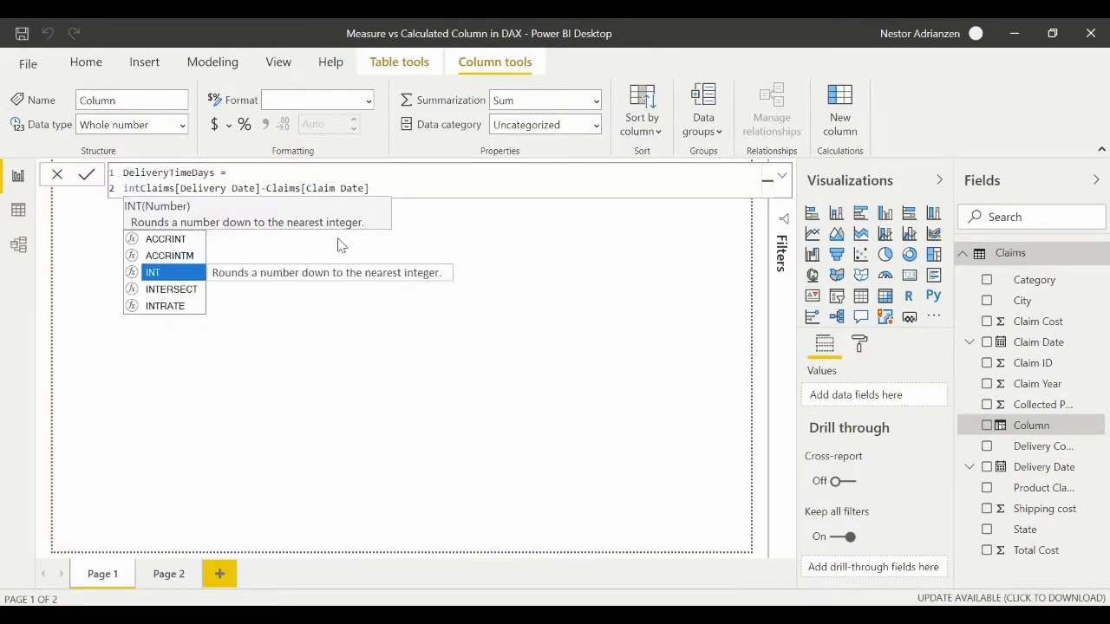
key(Tab)
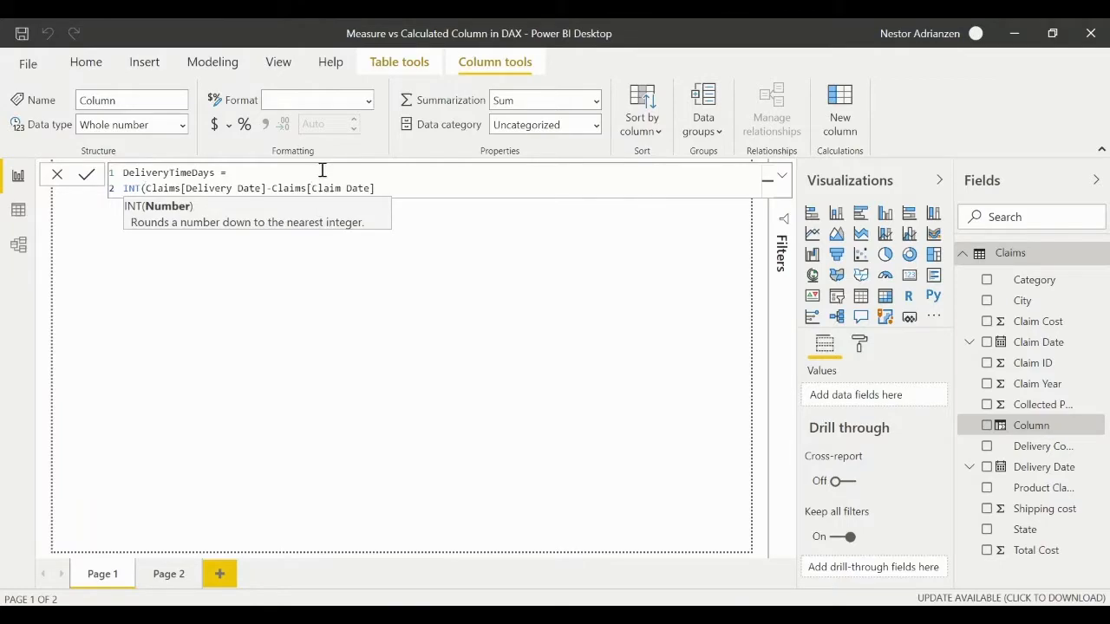
click(387, 187)
text())
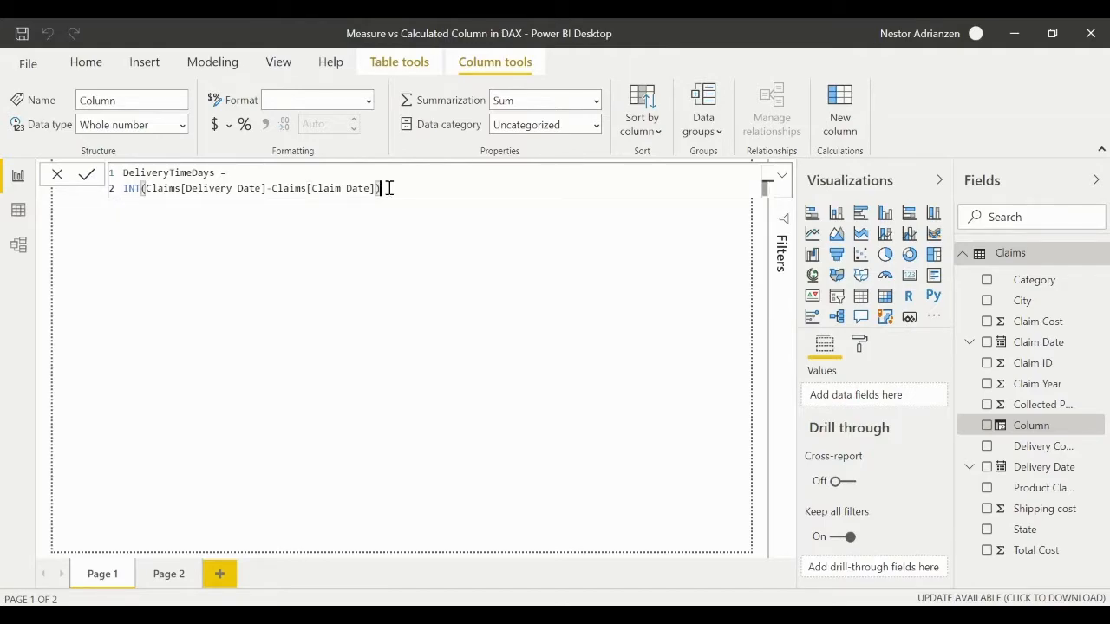
click(87, 175)
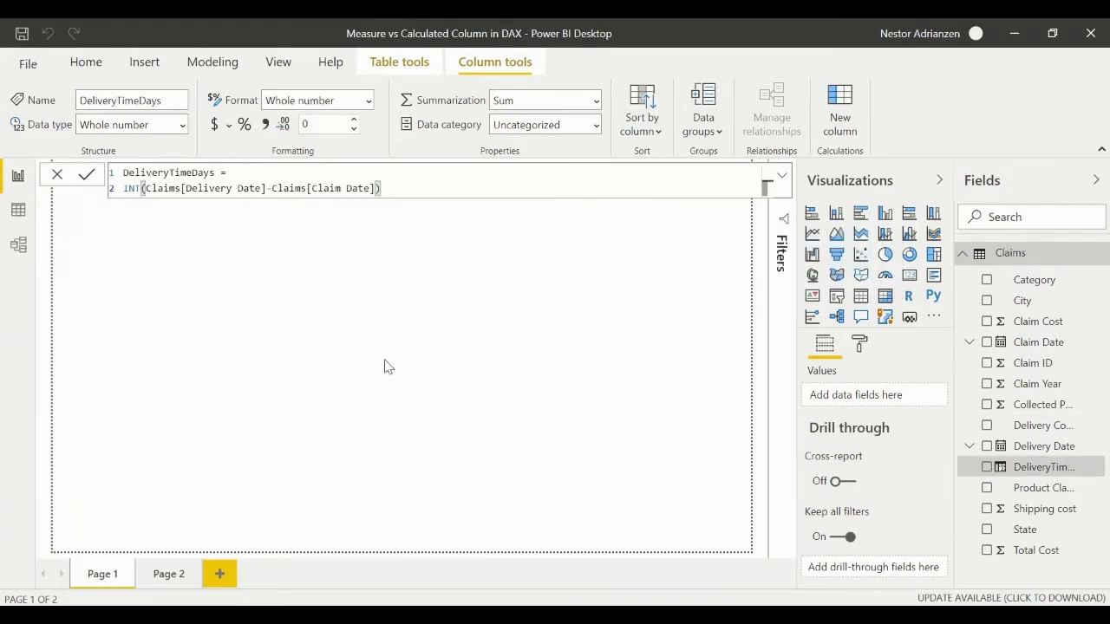
Examine the DeliveryTimeDays values alongside the other columns in the Claims table's data view
click(18, 211)
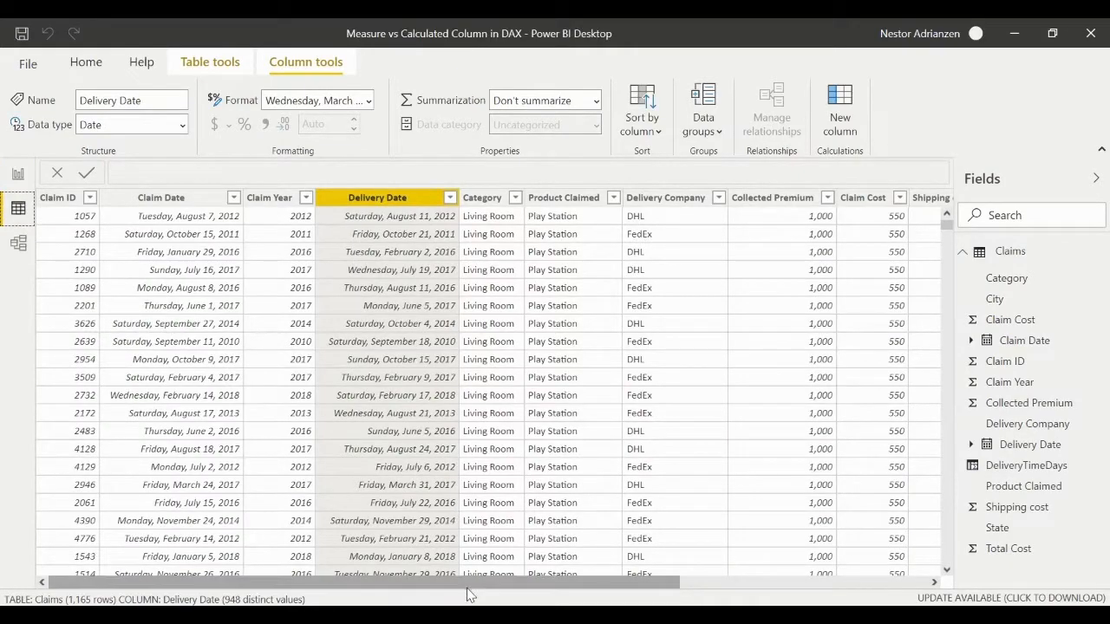
drag(469, 582, 846, 581)
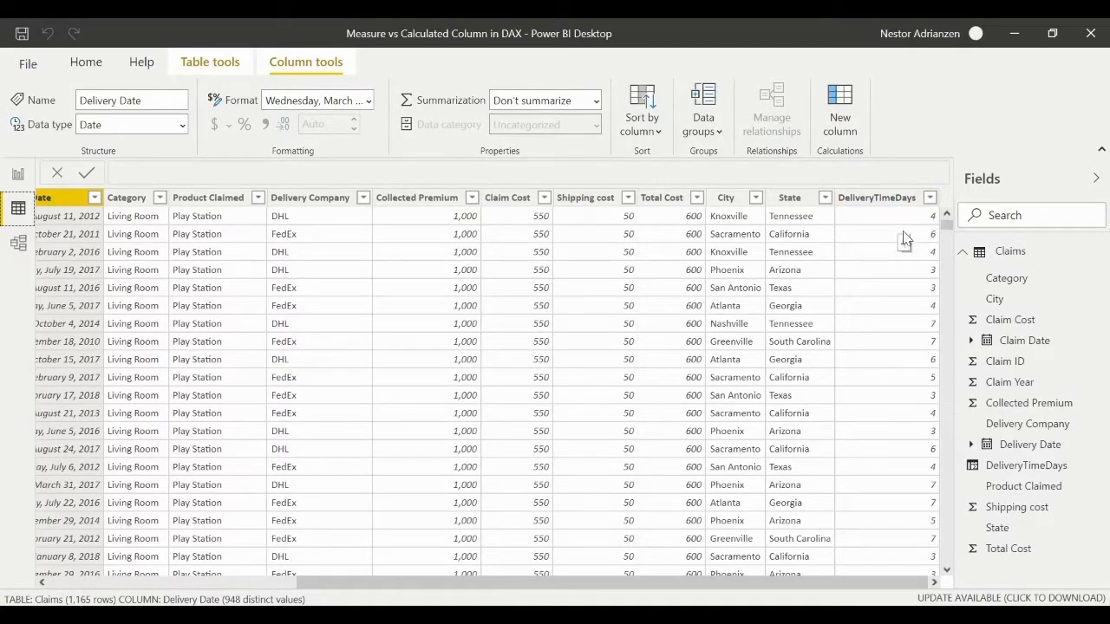
scroll(908, 383, down, 5)
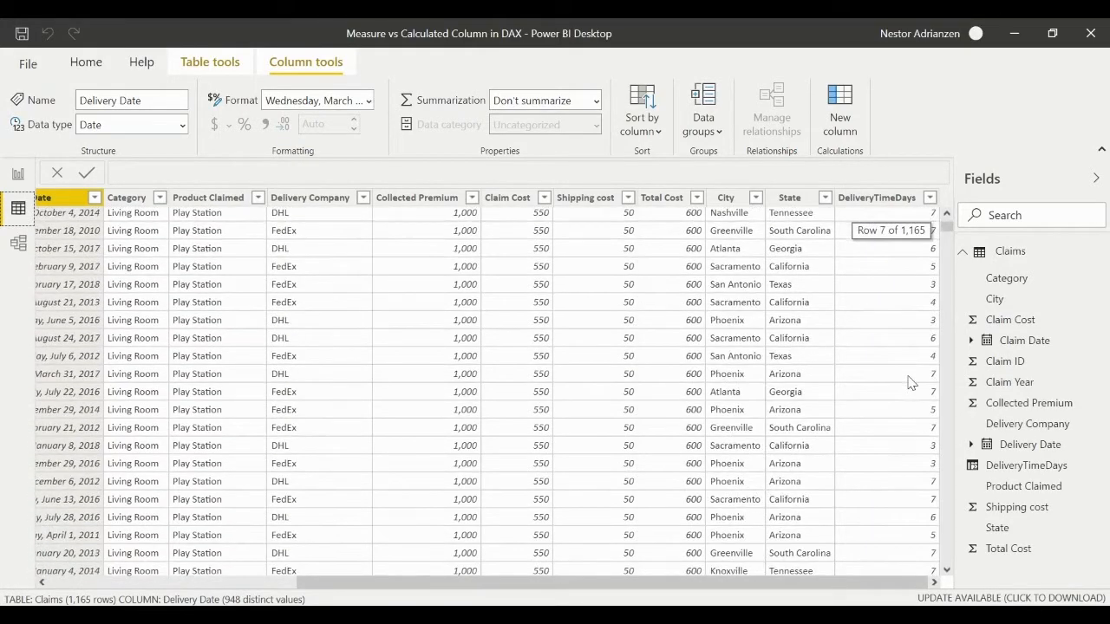
scroll(908, 383, up, 5)
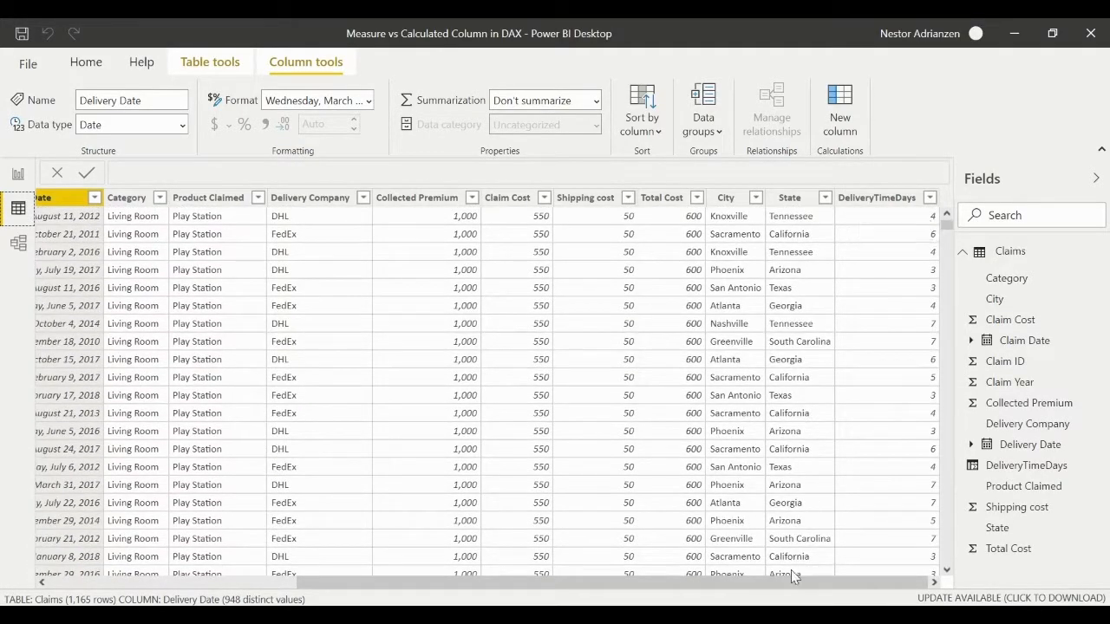
drag(793, 585, 235, 598)
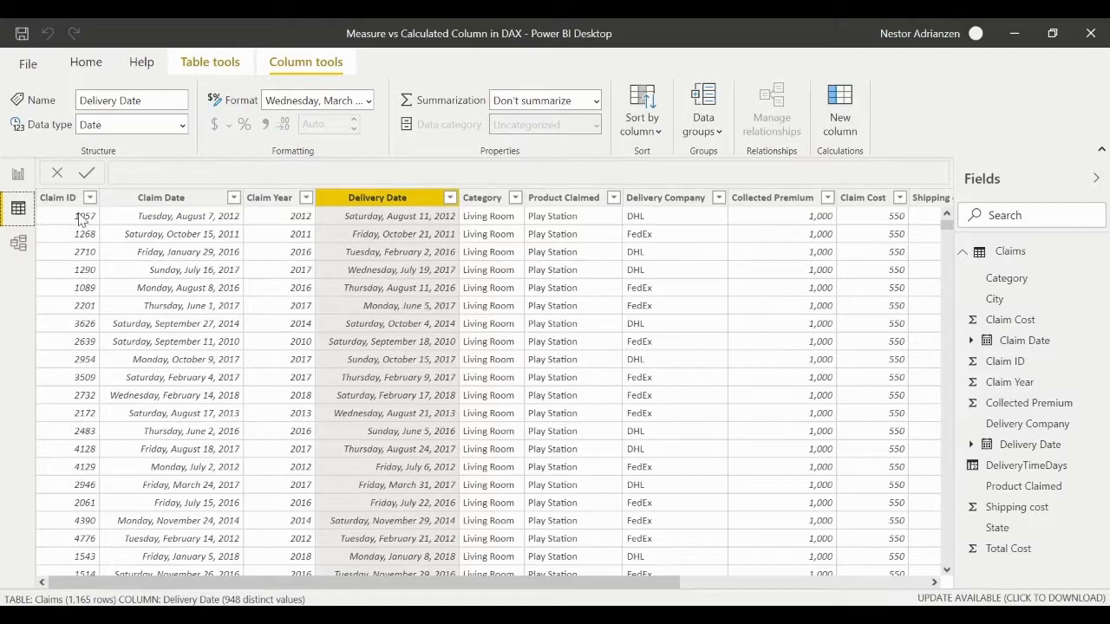
Return to the report page and collapse the formula bar to a single line
click(18, 175)
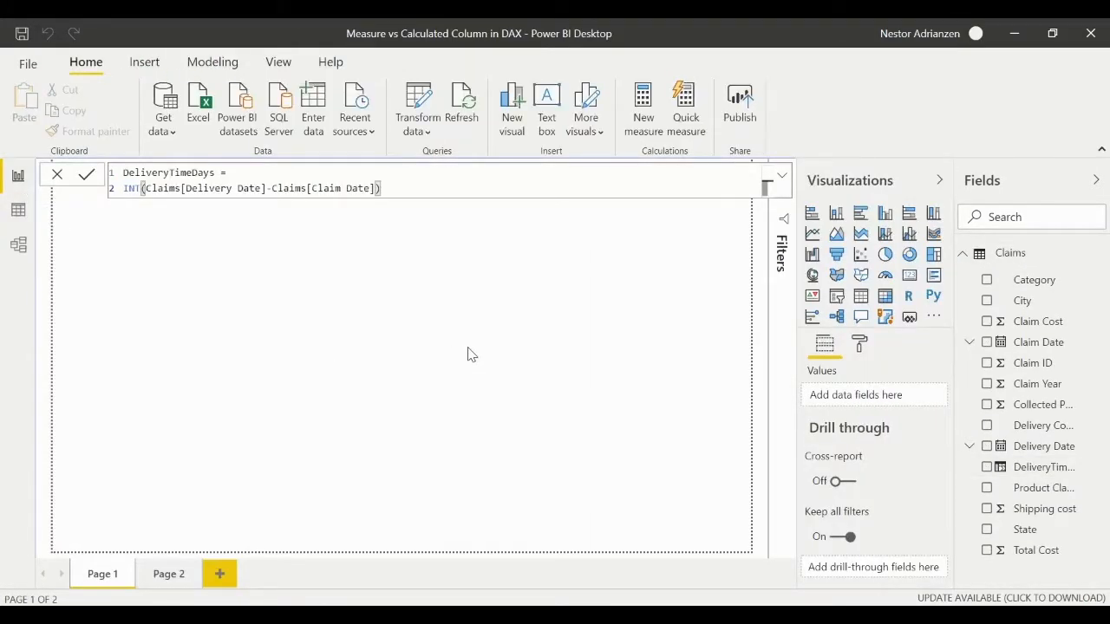
click(781, 178)
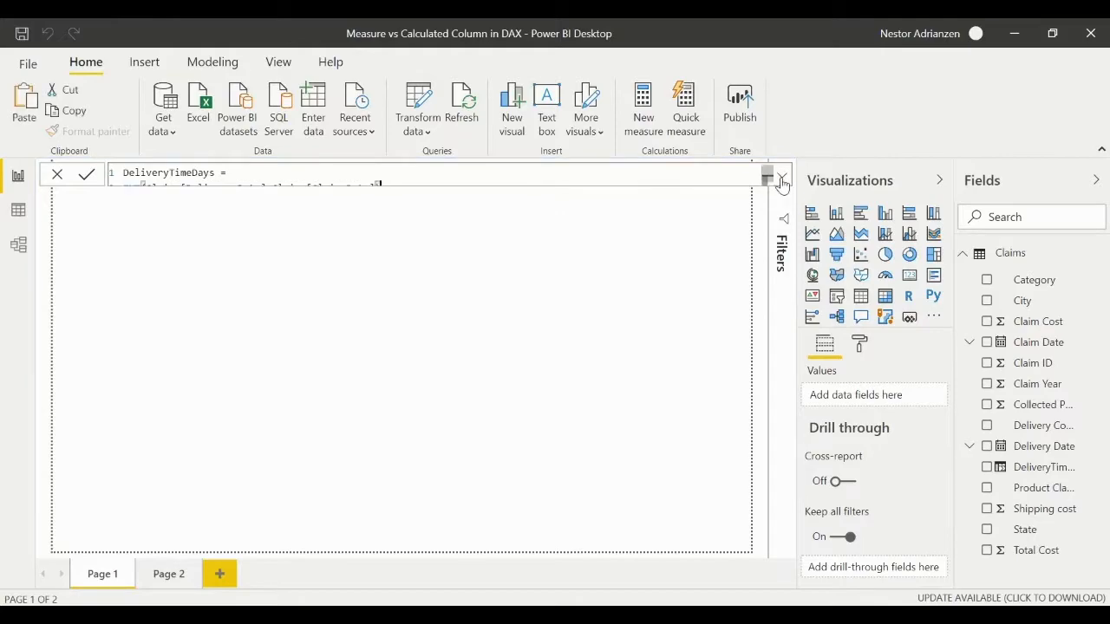
click(781, 180)
click(778, 180)
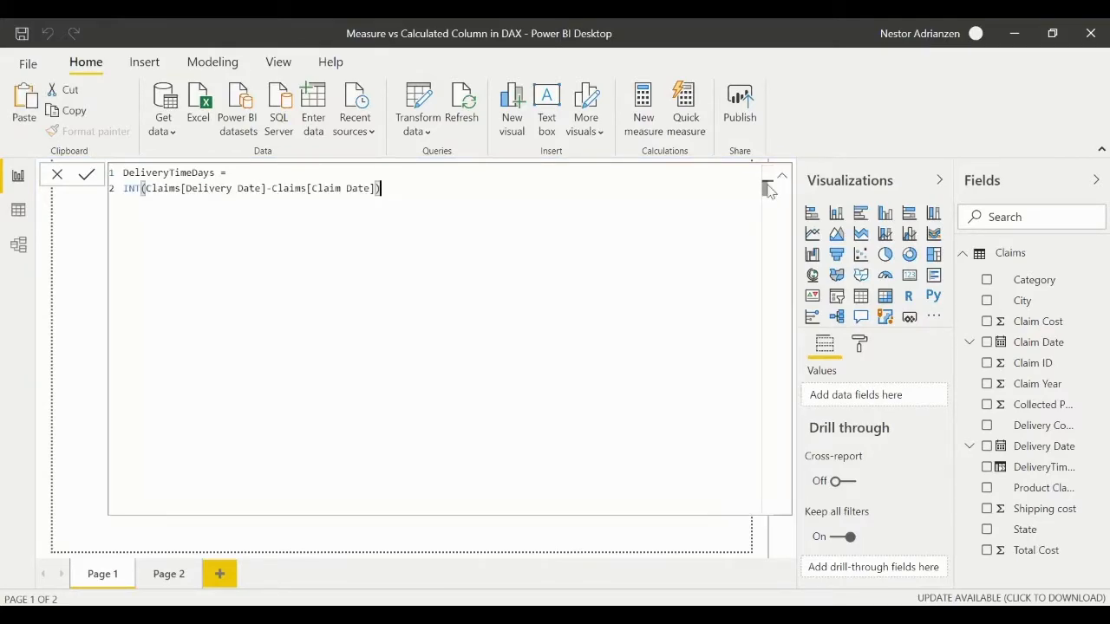
click(779, 179)
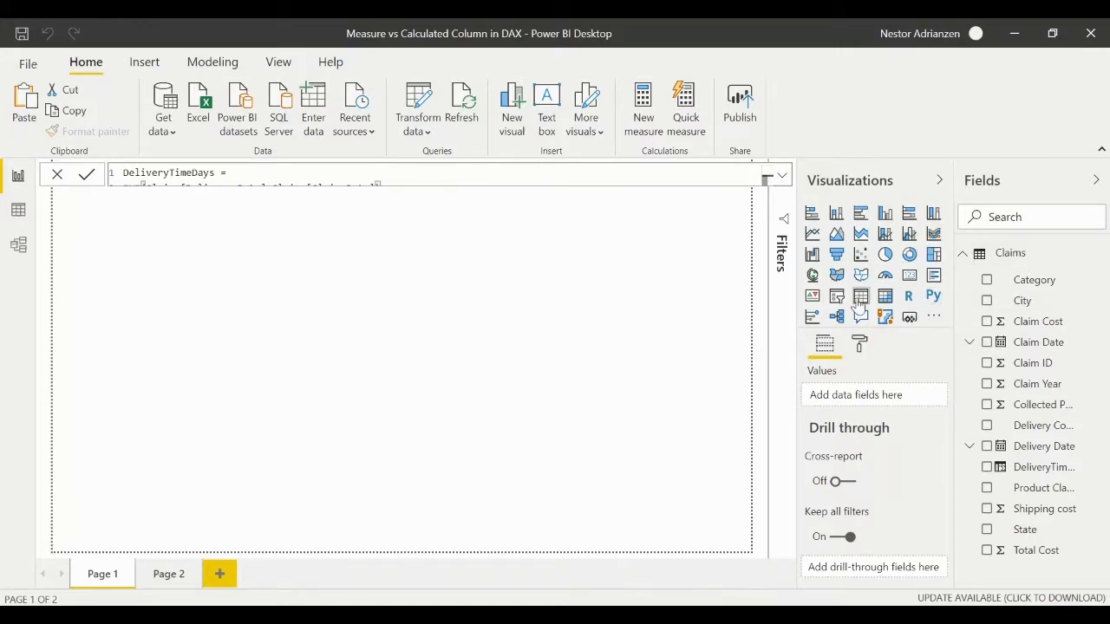
Insert a table visual with the Claim ID and Claim Date fields and enlarge it on the page
click(863, 299)
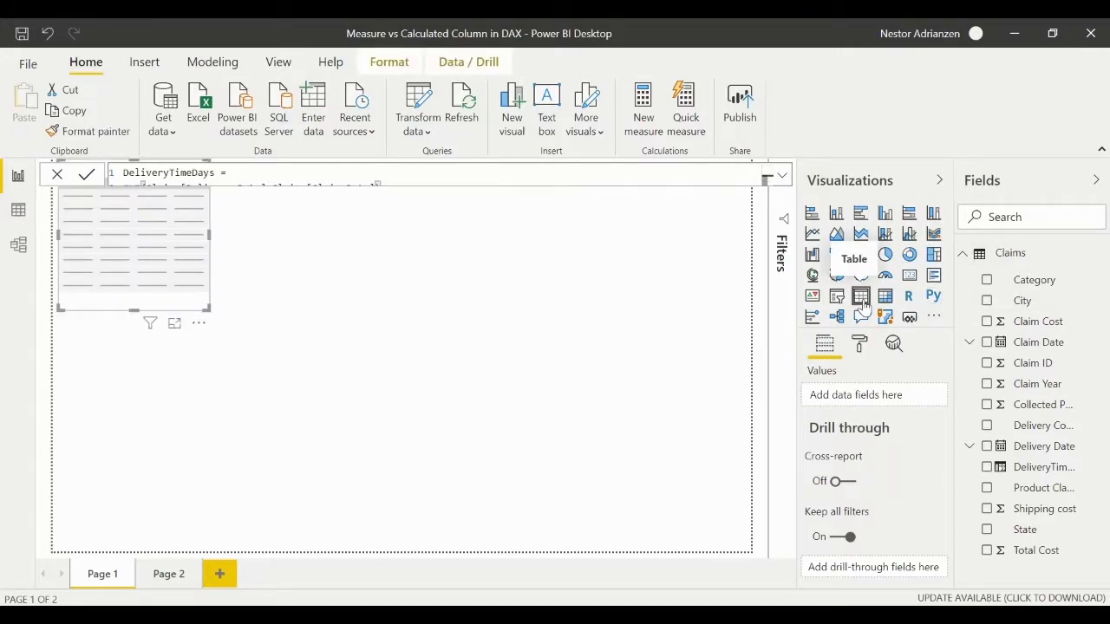
click(988, 365)
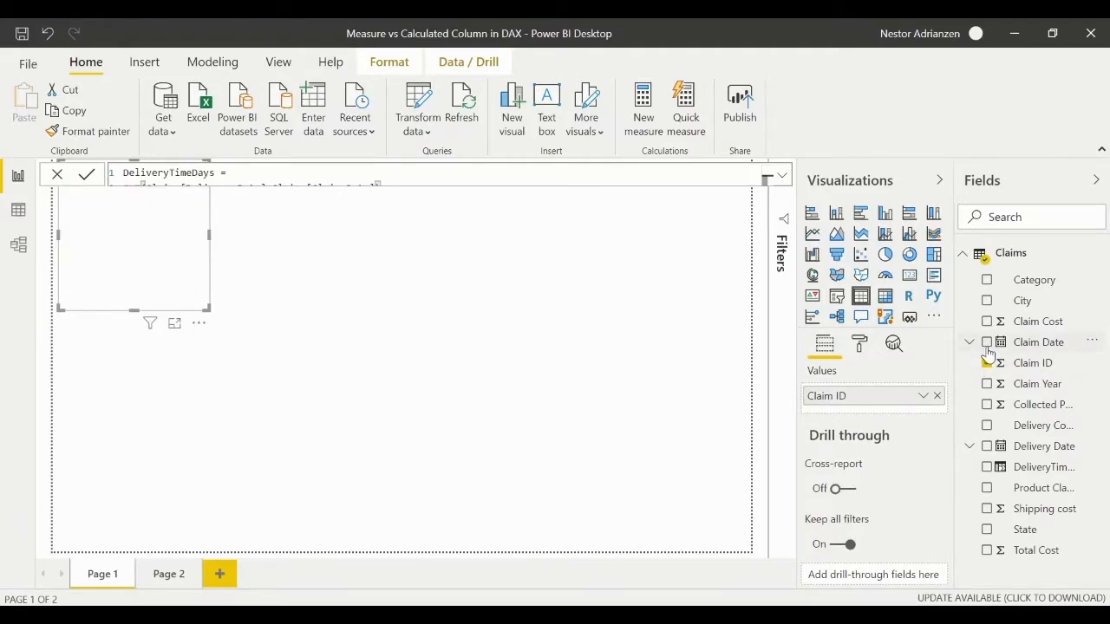
click(987, 343)
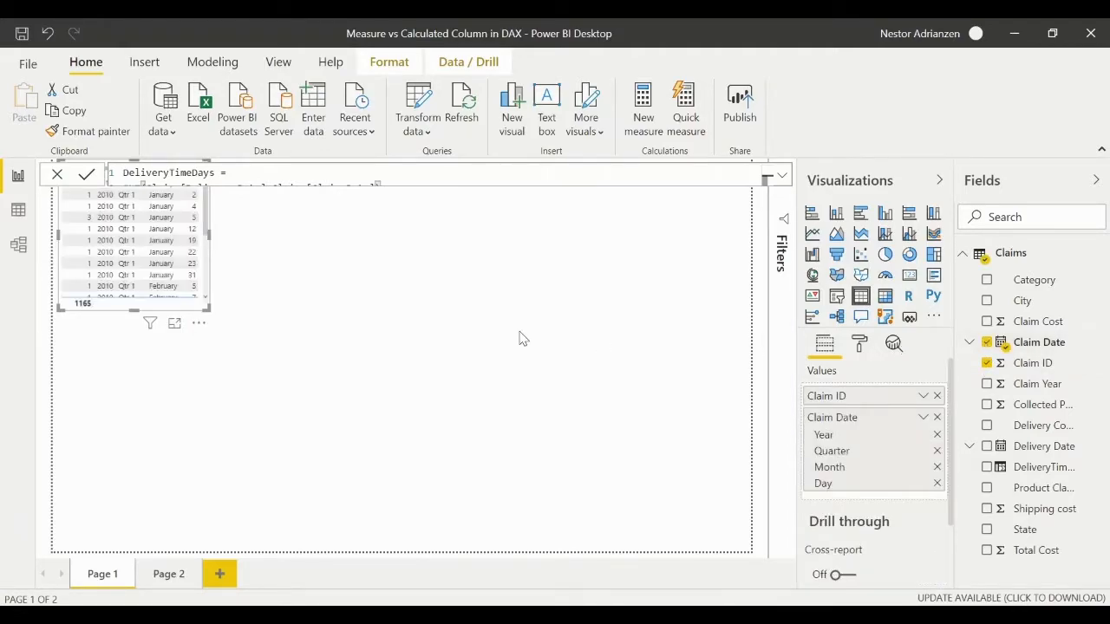
drag(207, 310, 347, 499)
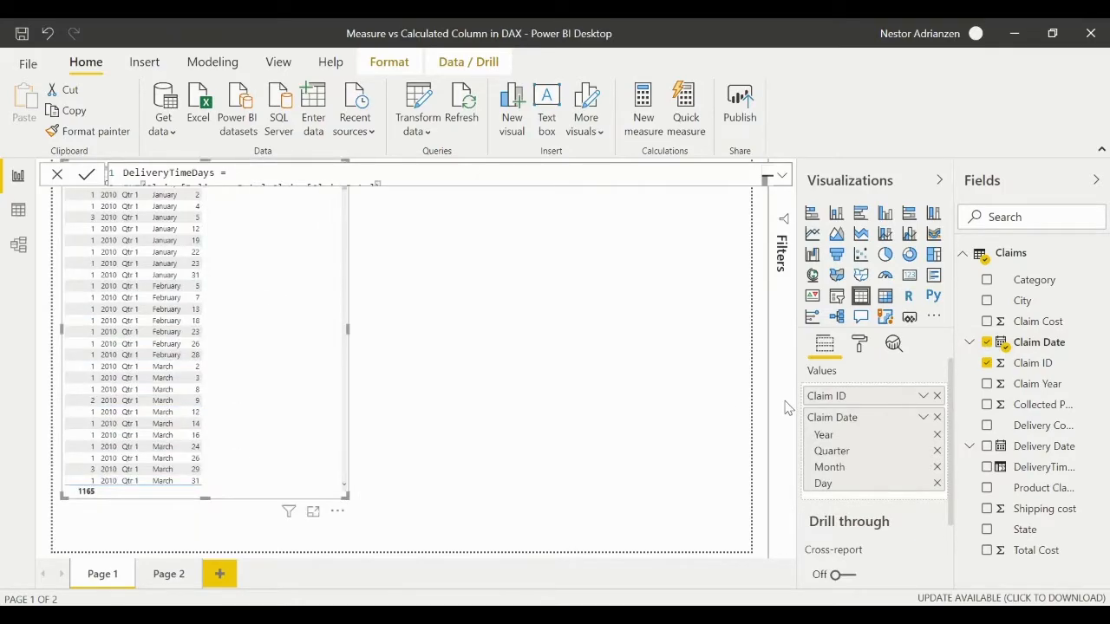
Show Claim Date as a plain date instead of a date hierarchy, and widen and reposition the table below the formula bar
click(923, 418)
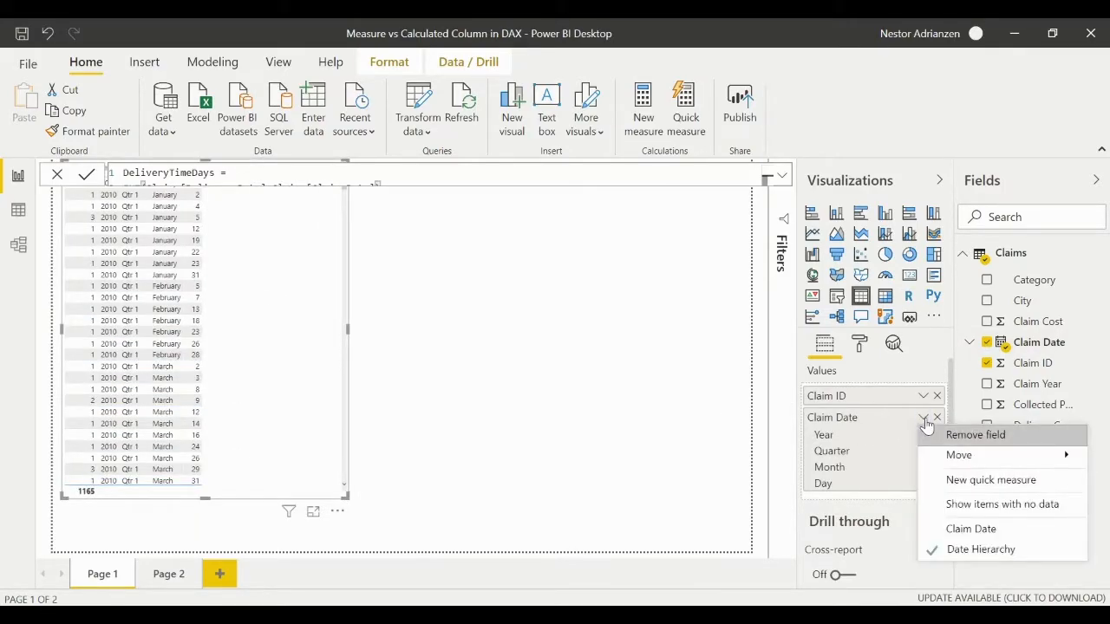
click(970, 529)
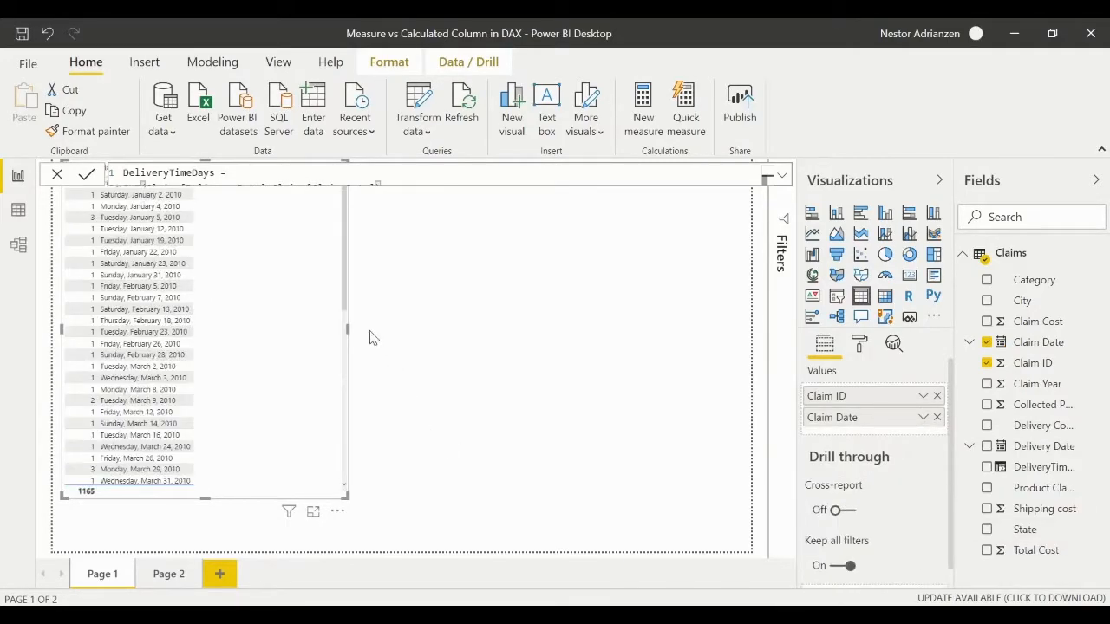
drag(348, 329, 471, 329)
drag(348, 293, 337, 323)
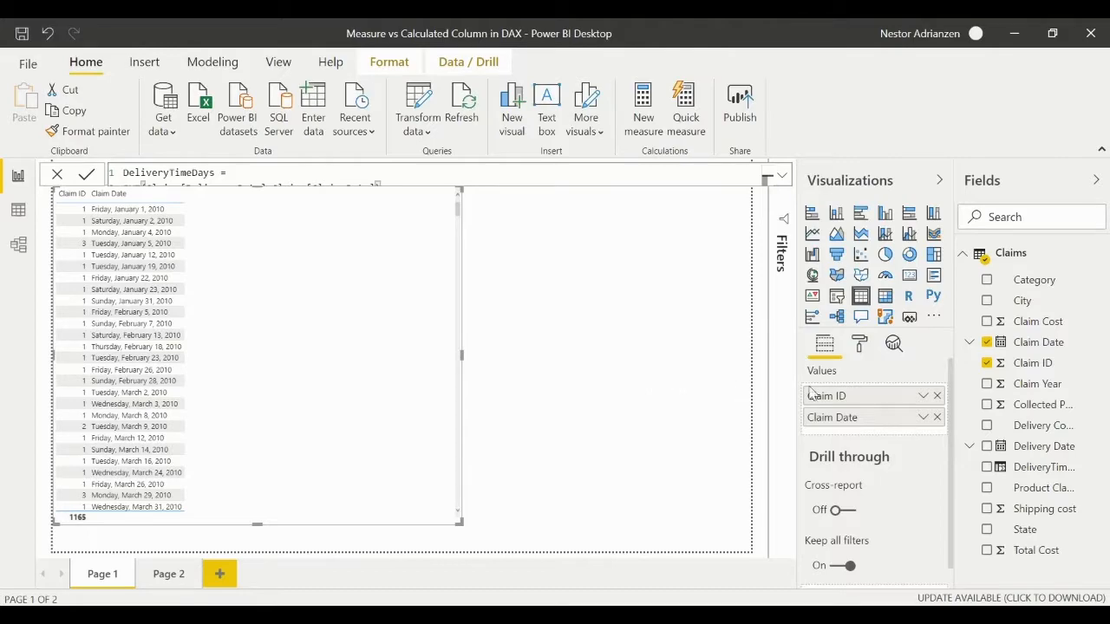
Add Delivery Date to the table visual and show it as a plain date instead of a date hierarchy
click(986, 446)
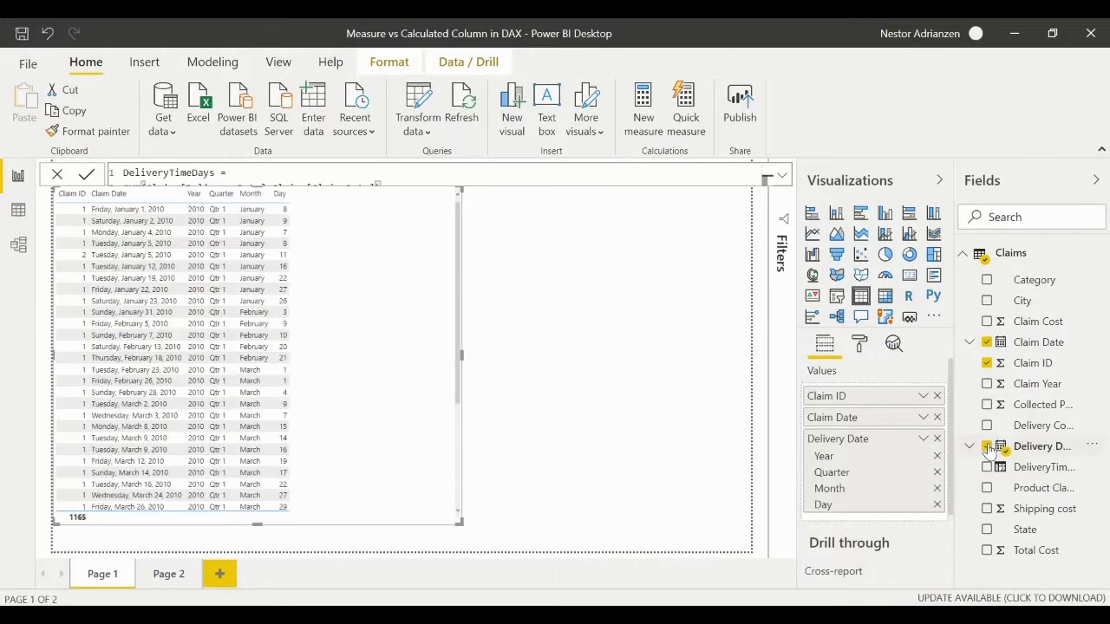
click(923, 440)
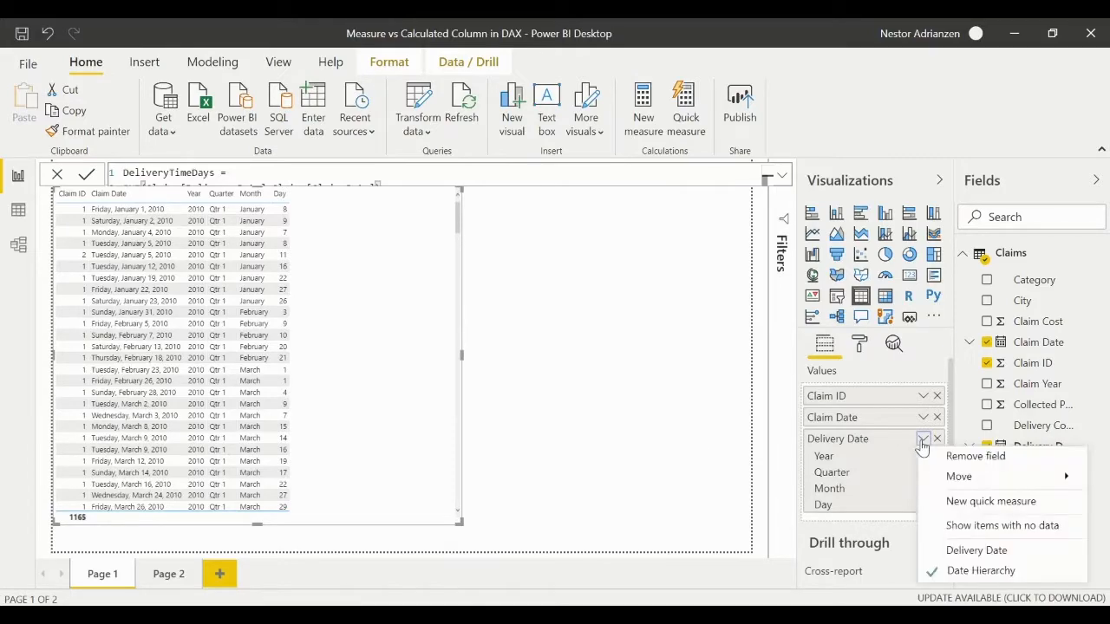
click(967, 550)
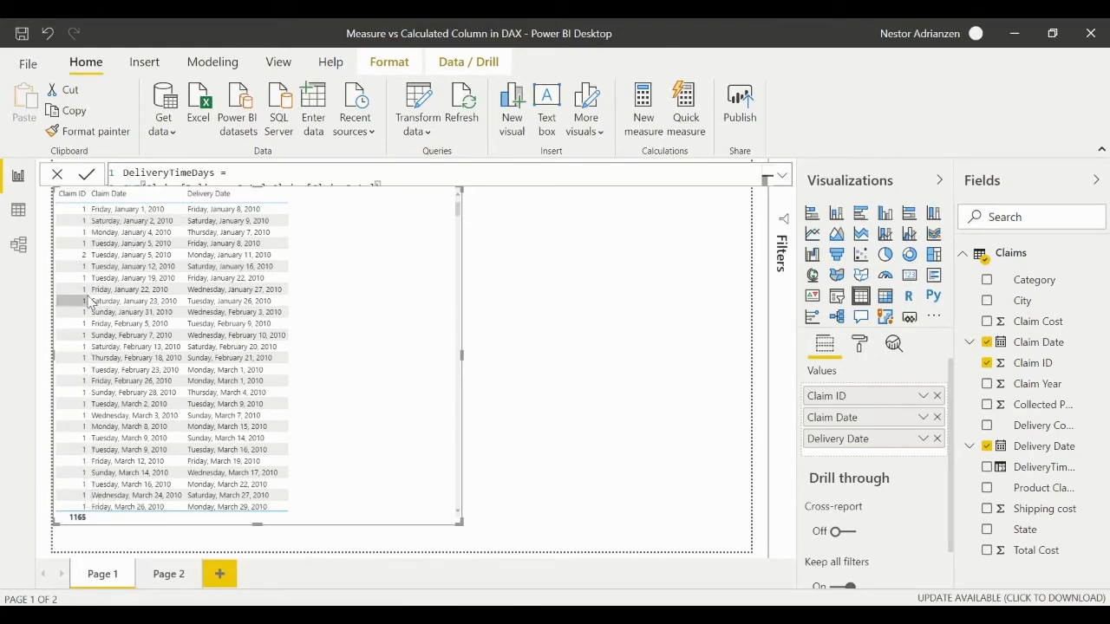
Set Claim ID to Don't summarize in the table visual and narrow the visual to fit its three columns
click(924, 395)
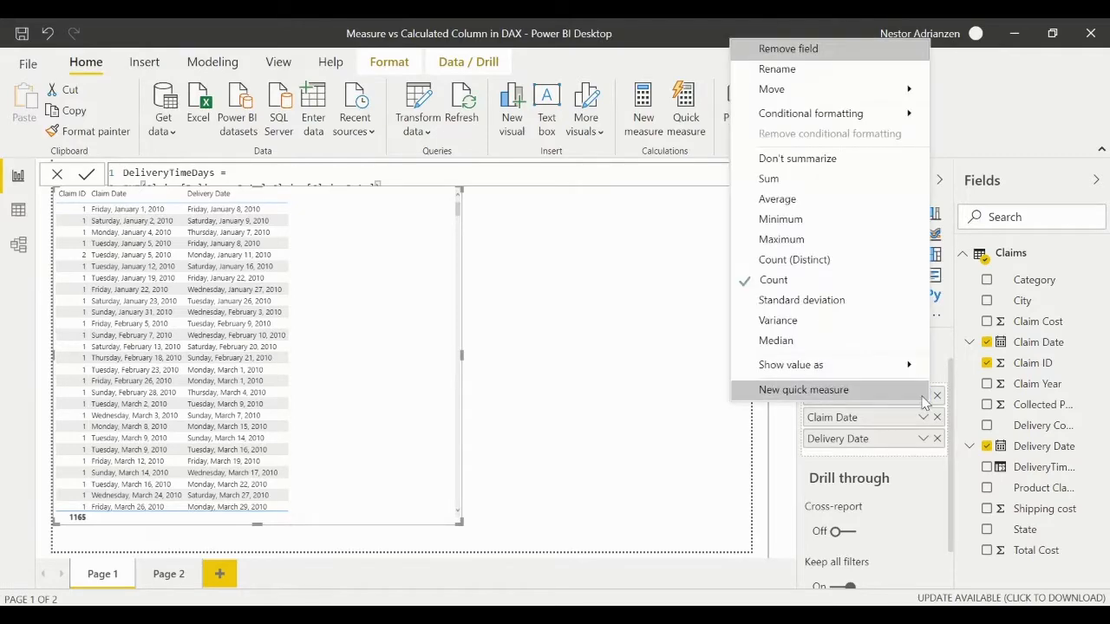
click(815, 160)
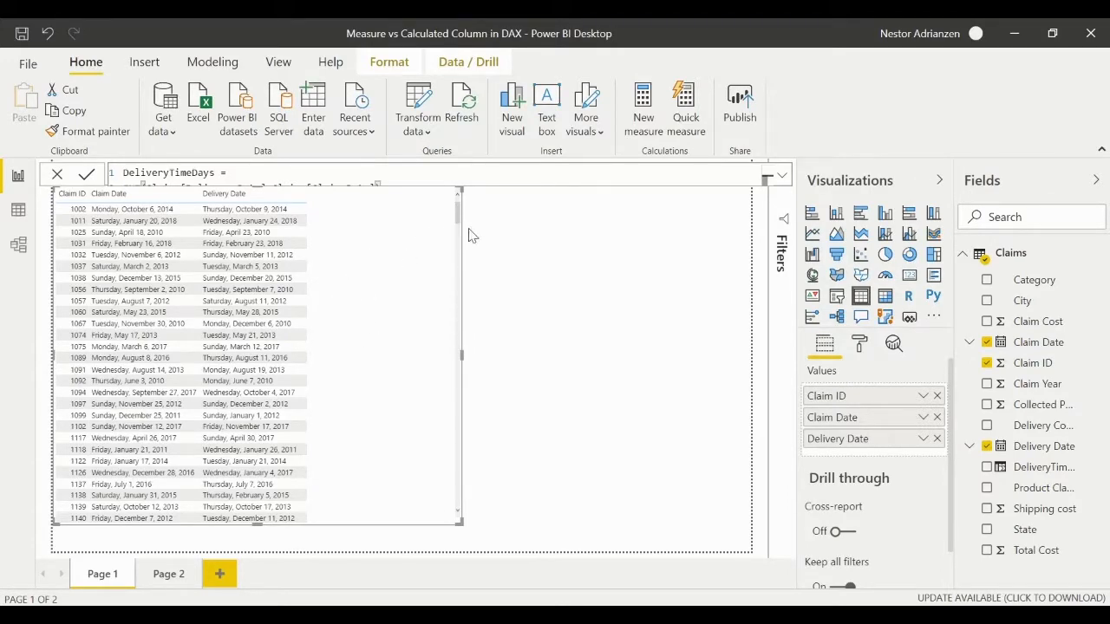
click(691, 288)
click(782, 176)
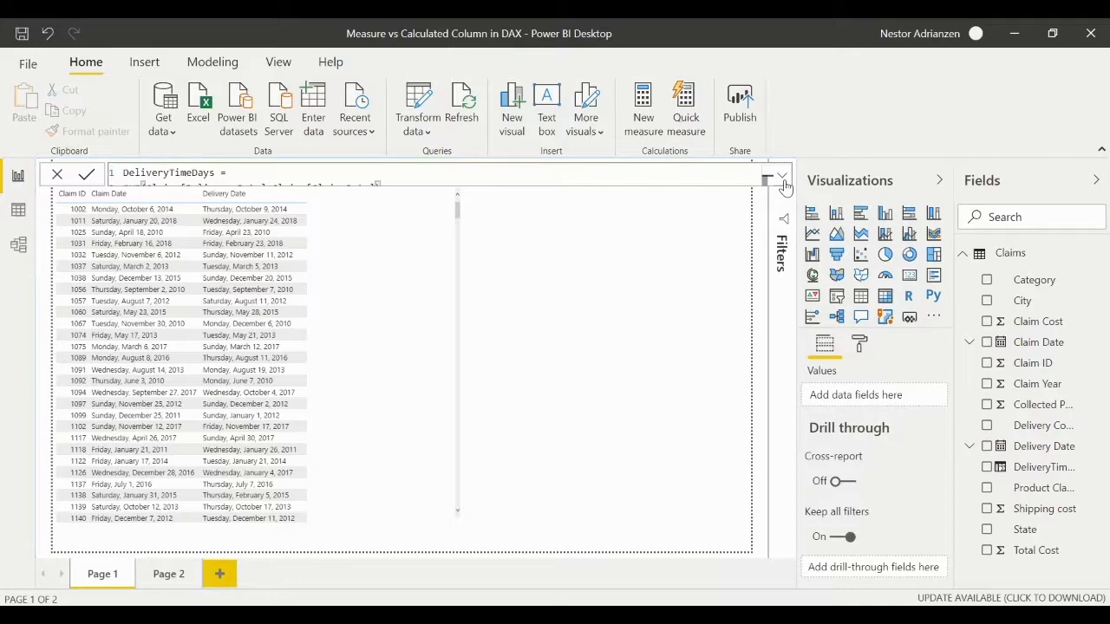
click(782, 179)
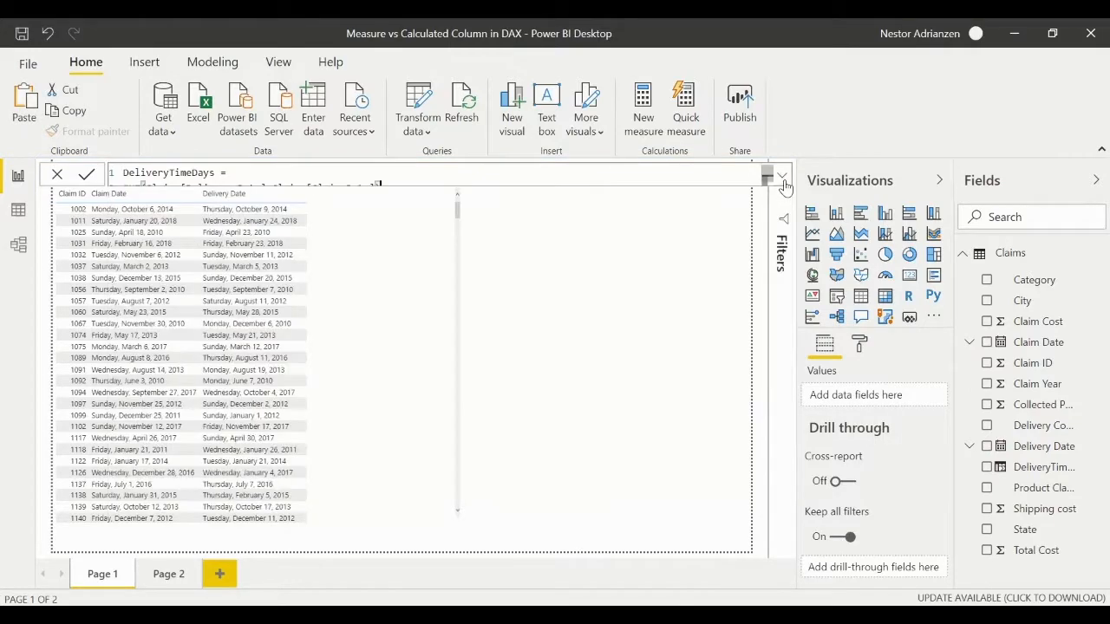
click(448, 332)
drag(460, 355, 322, 371)
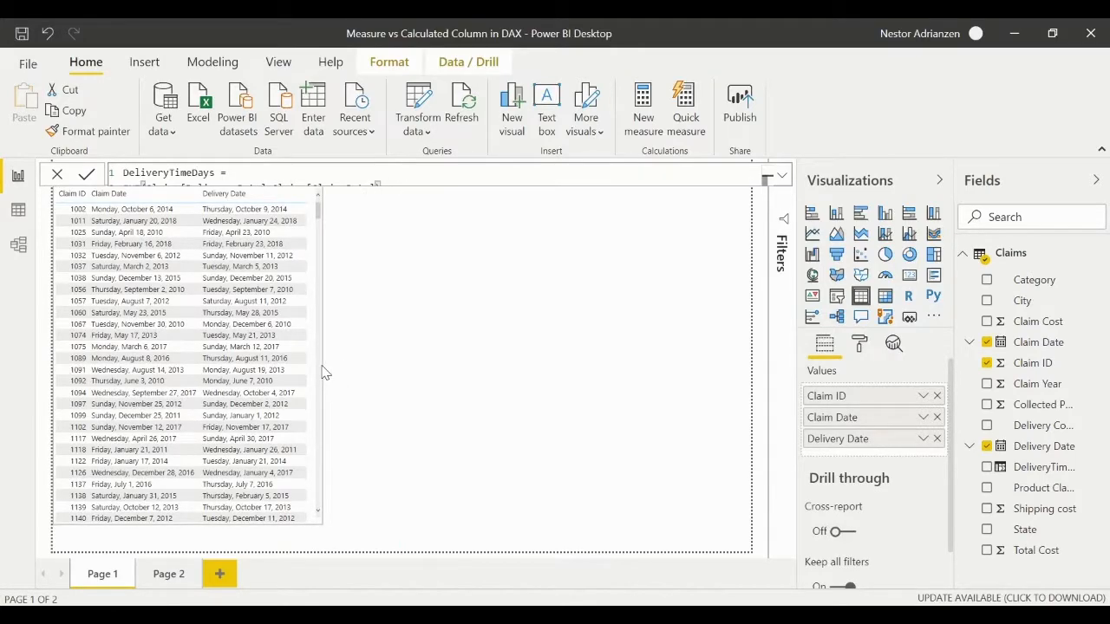
Add a slicer visual on the DeliveryTimeDays field beside the claims table
click(628, 331)
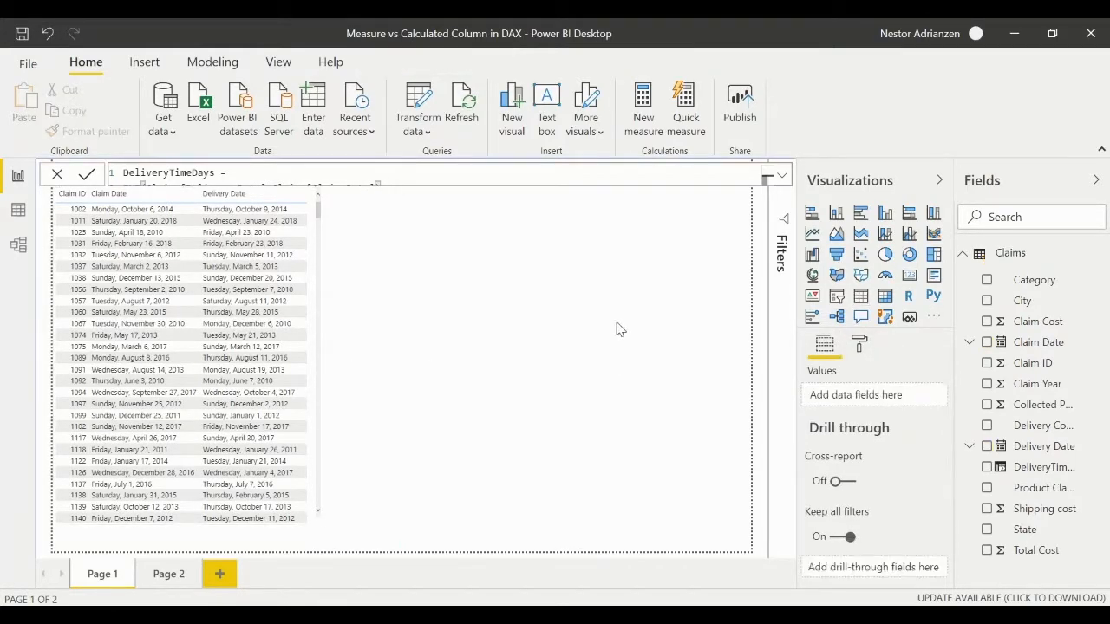
click(836, 298)
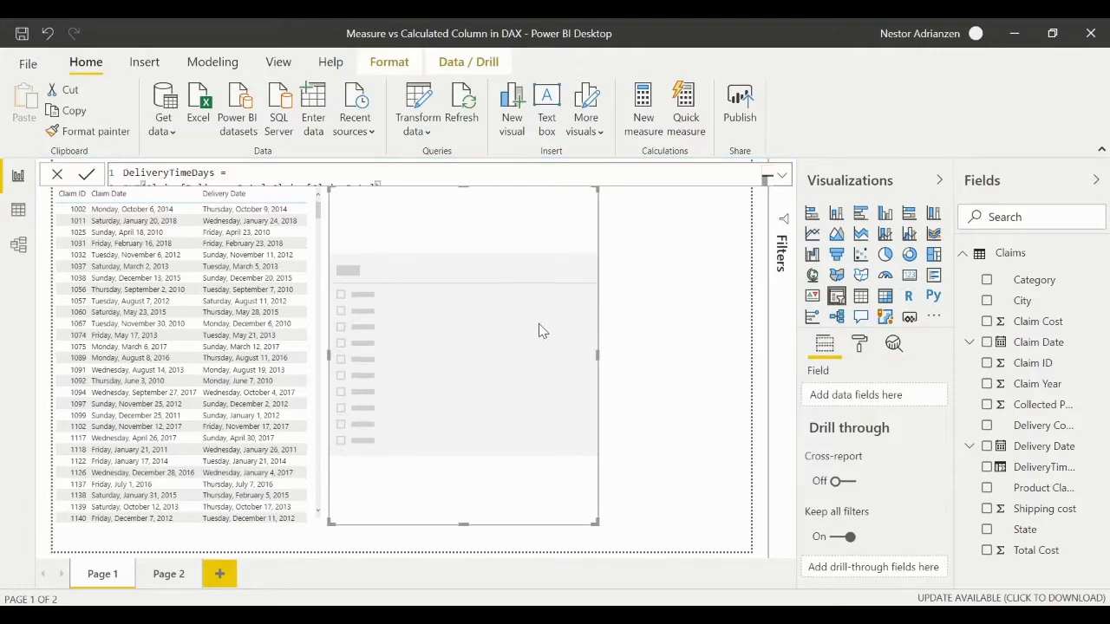
click(986, 467)
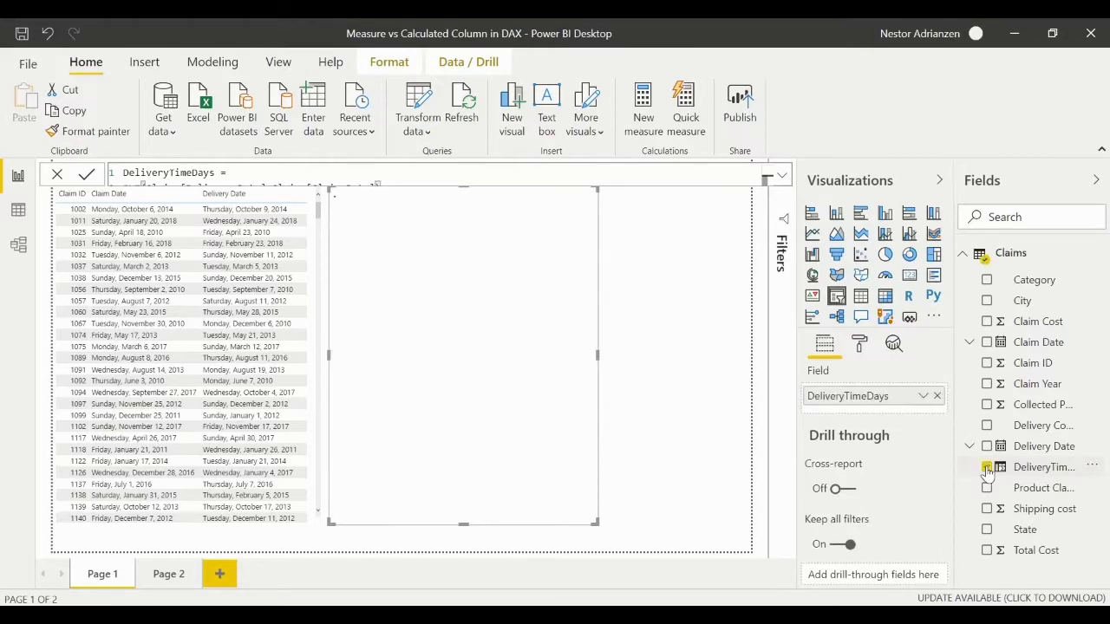
Shrink the DeliveryTimeDays slicer to fit its list of values and place it in the upper page area, clear of the table
drag(572, 309, 637, 318)
click(654, 203)
click(598, 216)
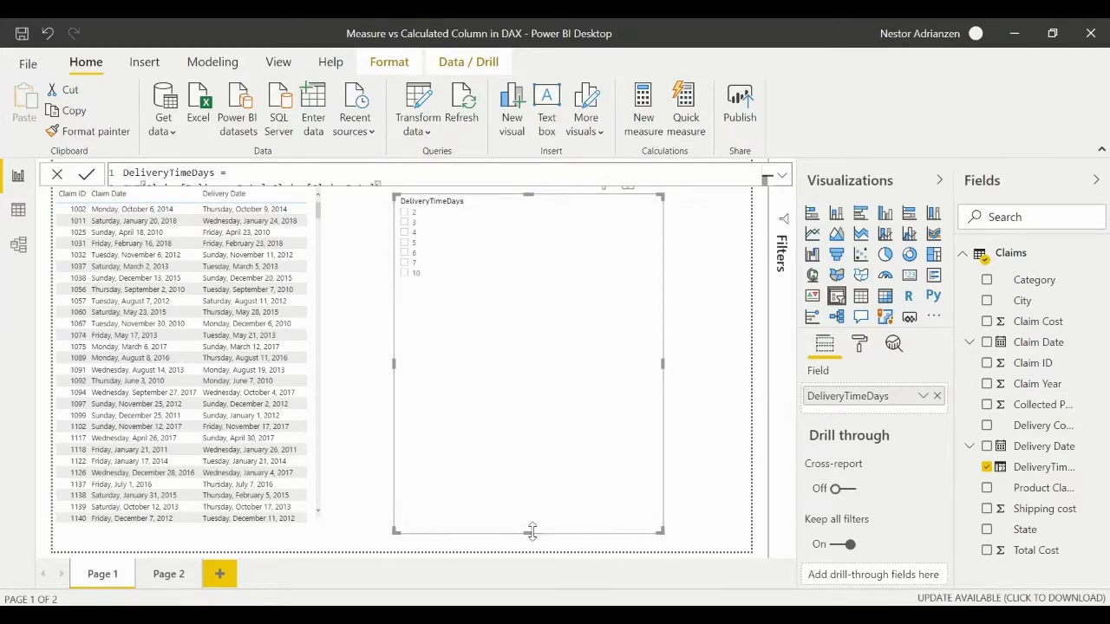
drag(531, 531, 534, 289)
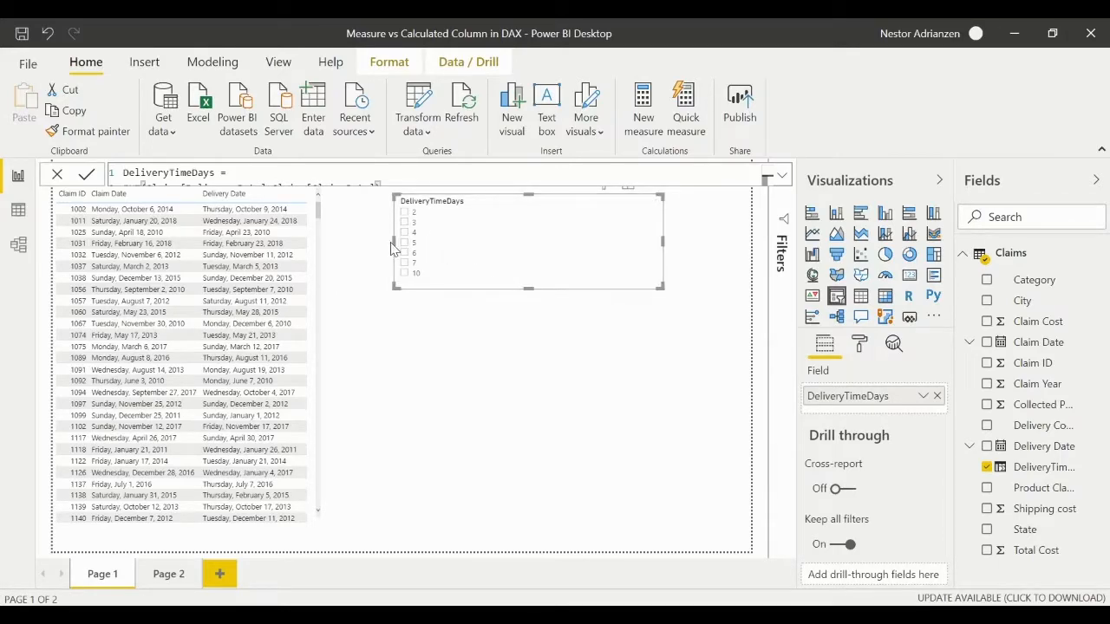
drag(391, 242, 535, 242)
drag(619, 217, 563, 219)
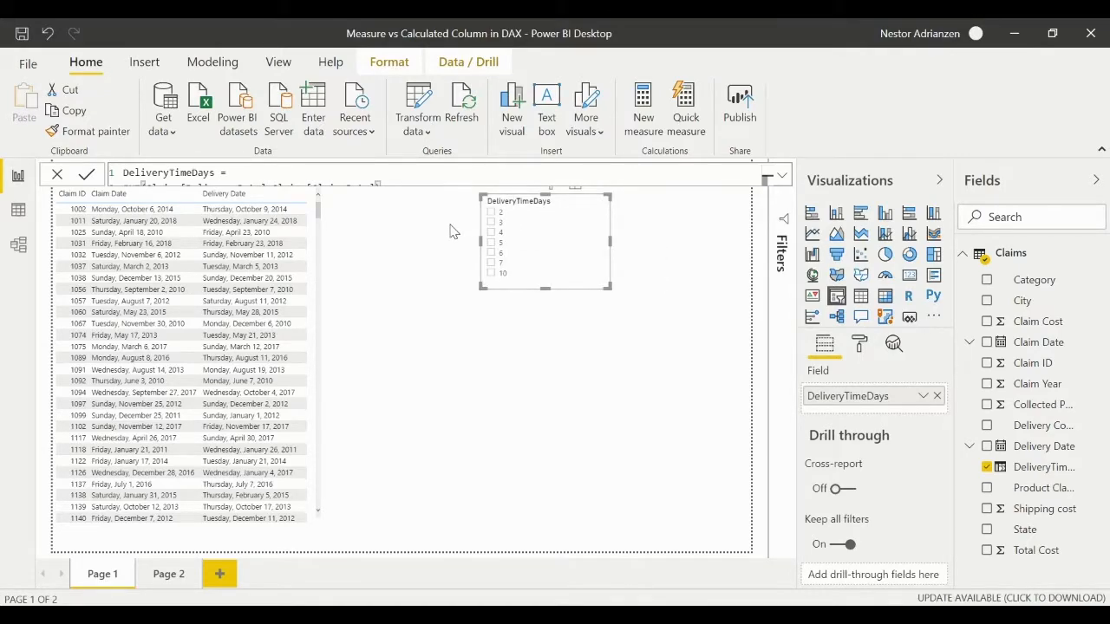
Check the claims table filtered by a DeliveryTimeDays value of 2 and of 10, and clear the slicer selection
click(491, 213)
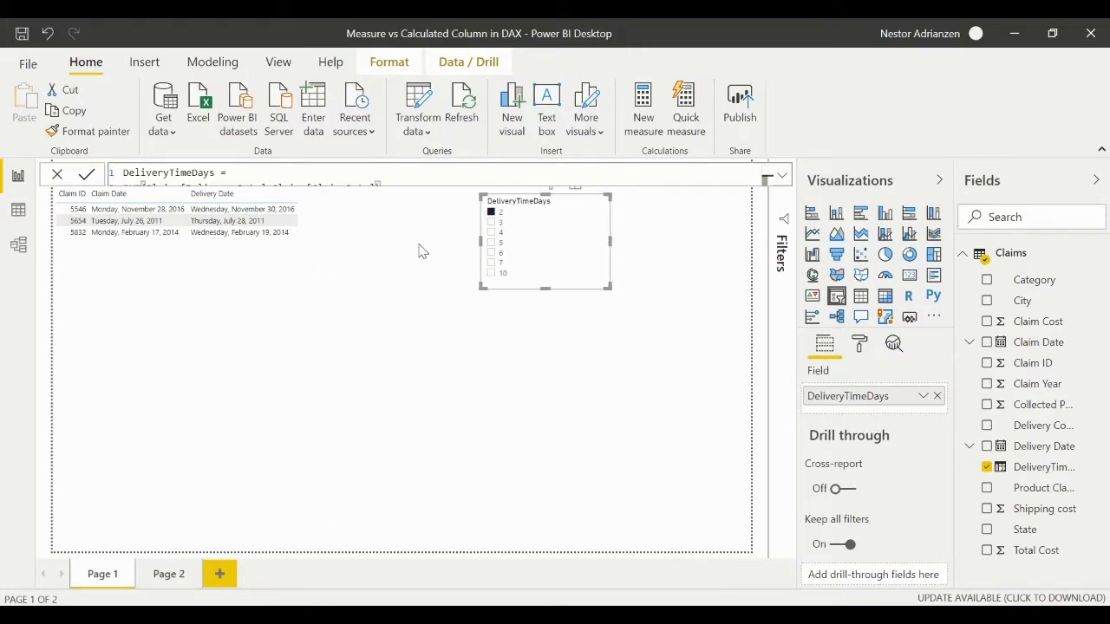
click(492, 214)
click(492, 273)
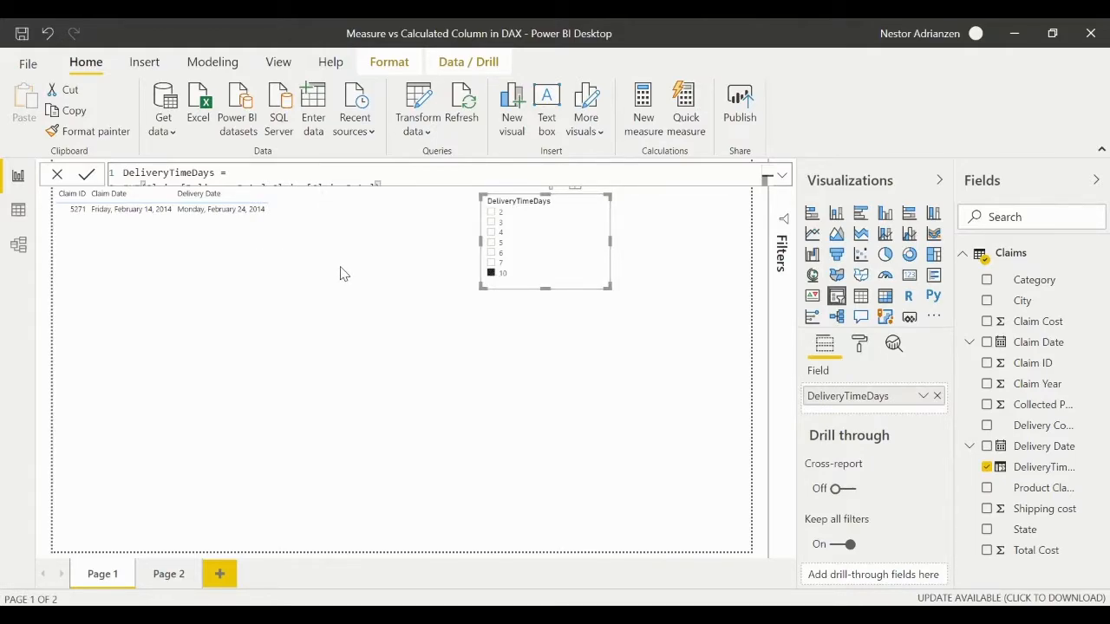
click(340, 274)
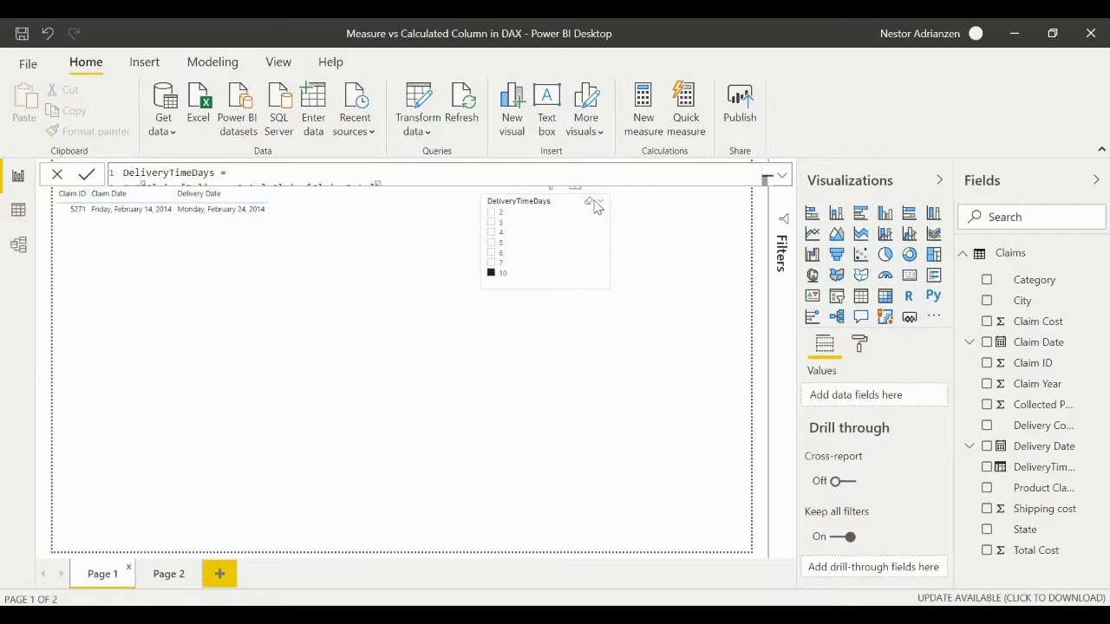
click(590, 205)
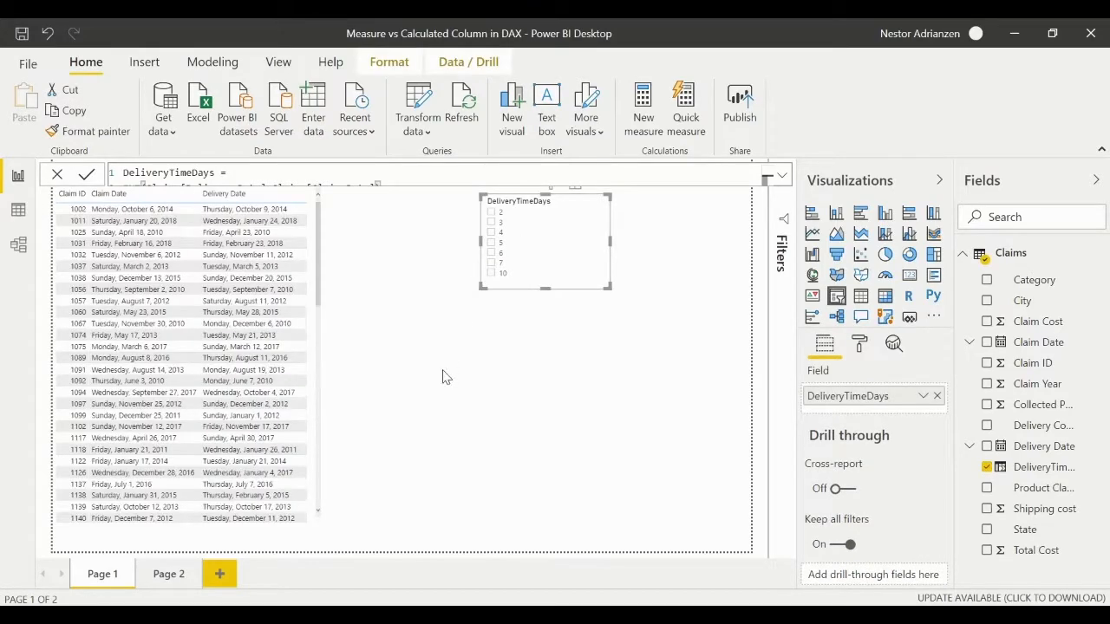
click(580, 384)
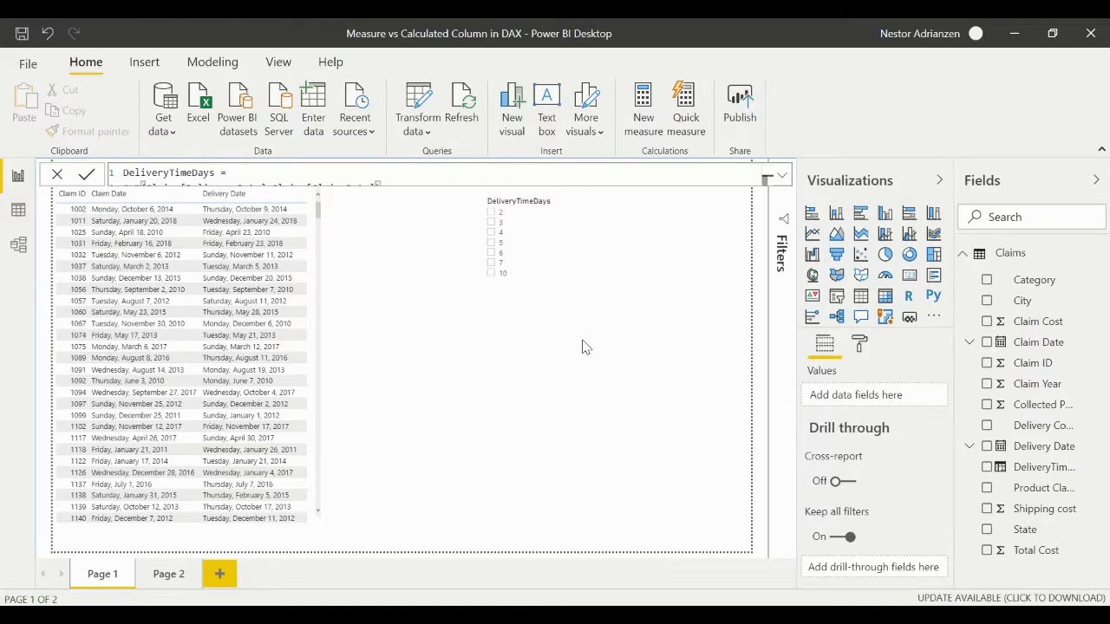
Create a calculated column in the Claims table with the formula GrossMargin = Claims[Collected Premium] - Claims[Total Cost]
right_click(1023, 254)
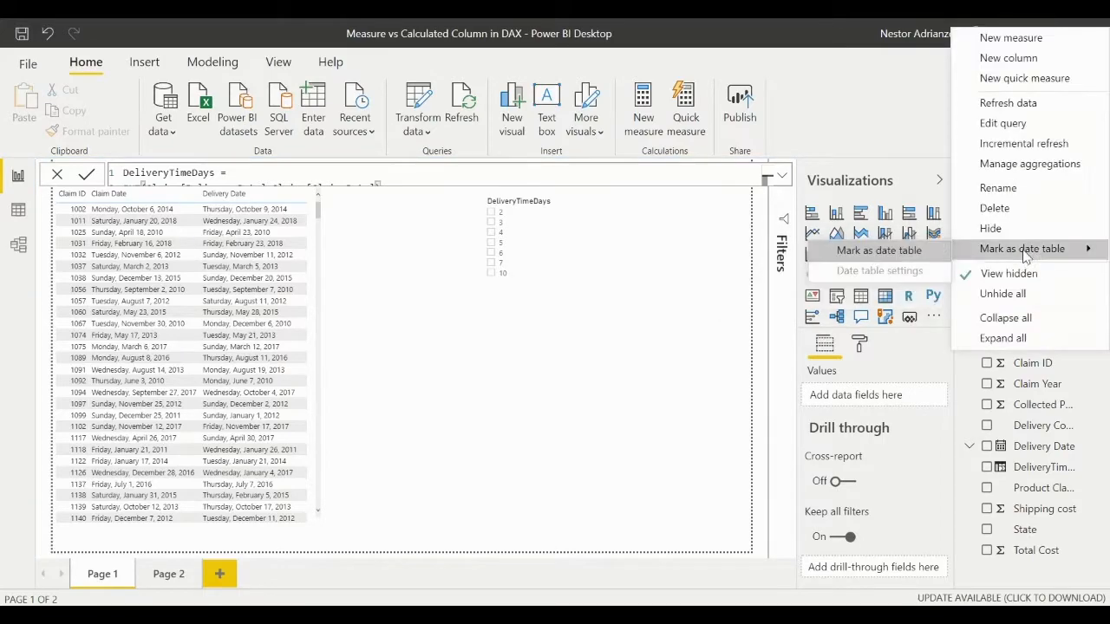
click(1028, 61)
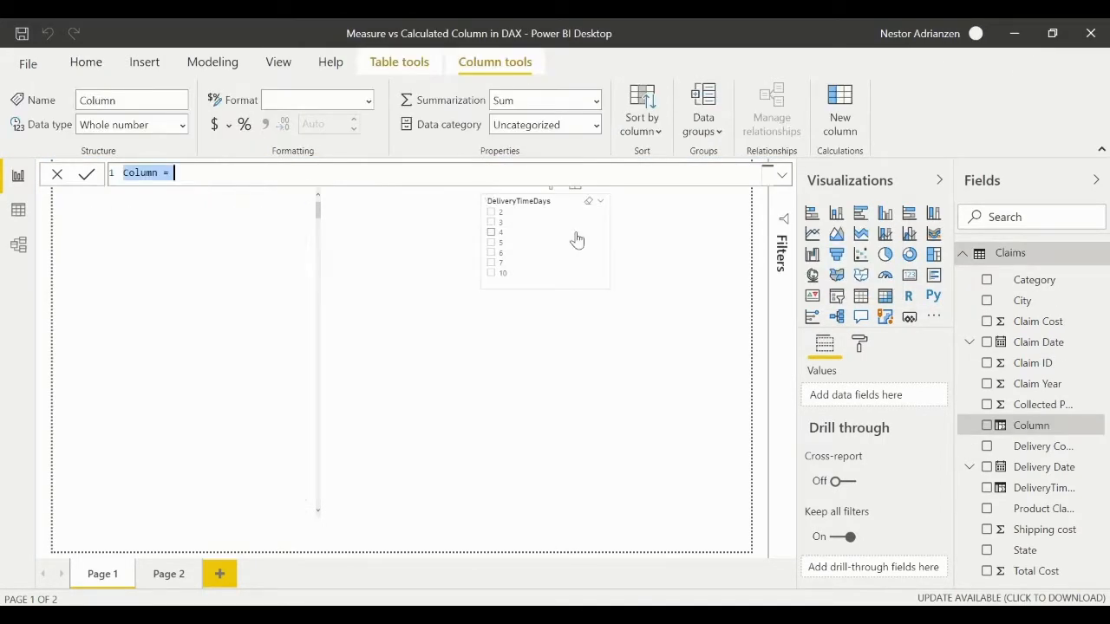
key(BackSpace)
text(GrossMargin =)
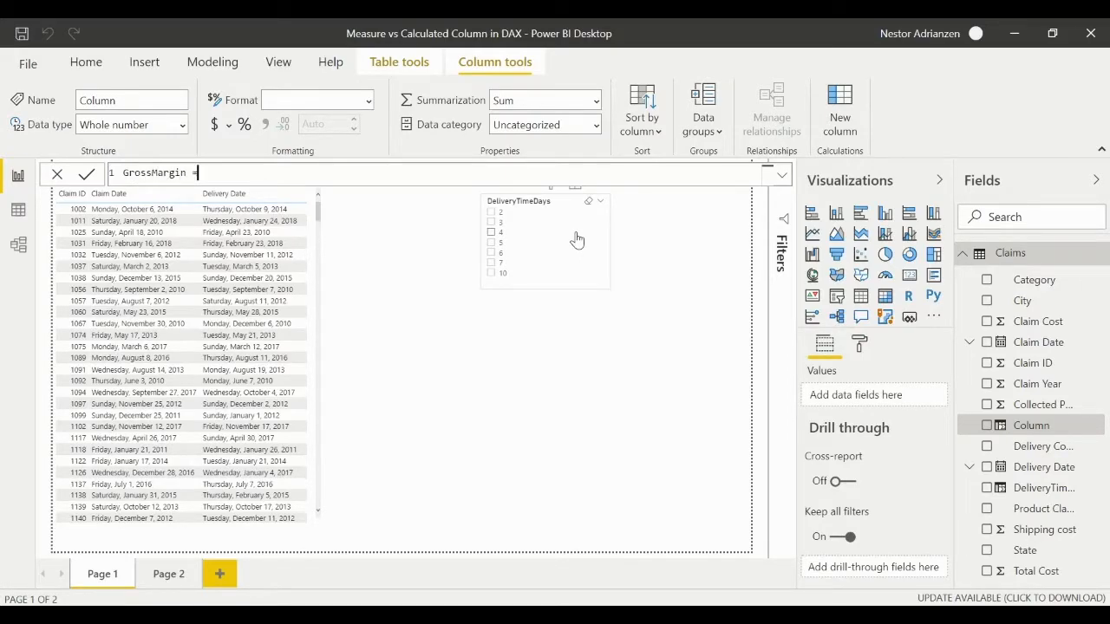
key(shift+Return)
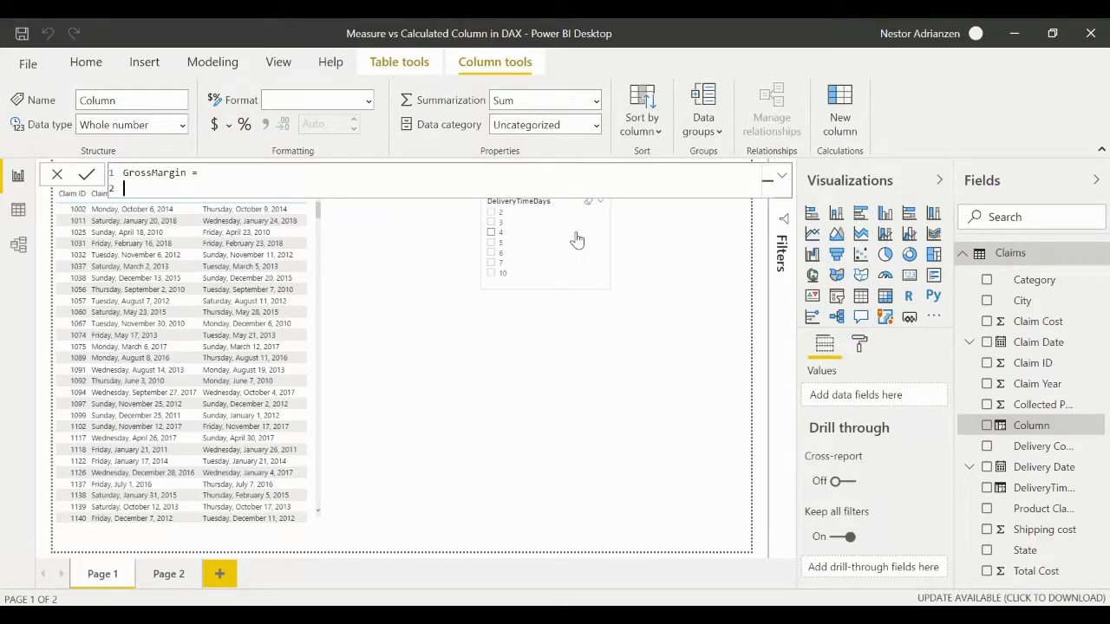
text(Claims[Collected Premium])
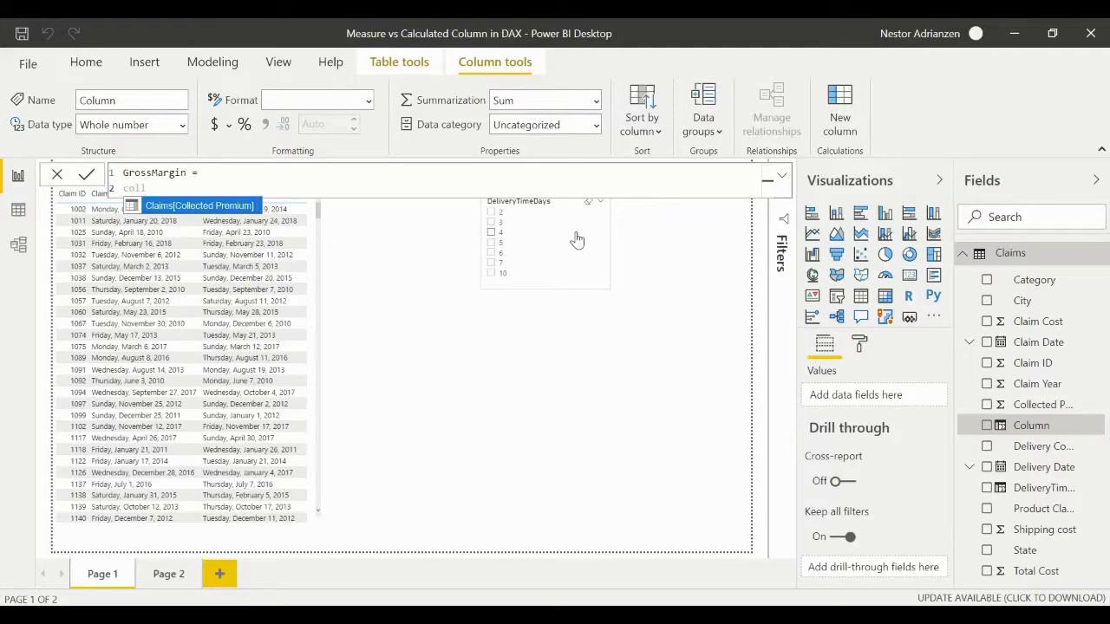
key(Tab)
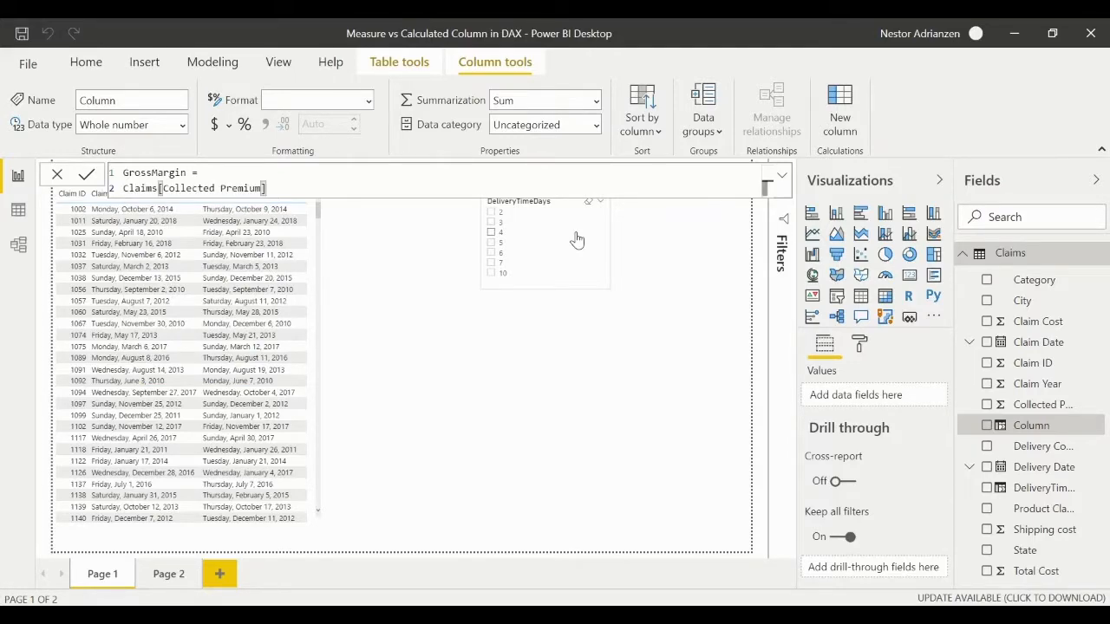
text(- Claims[Total Cost])
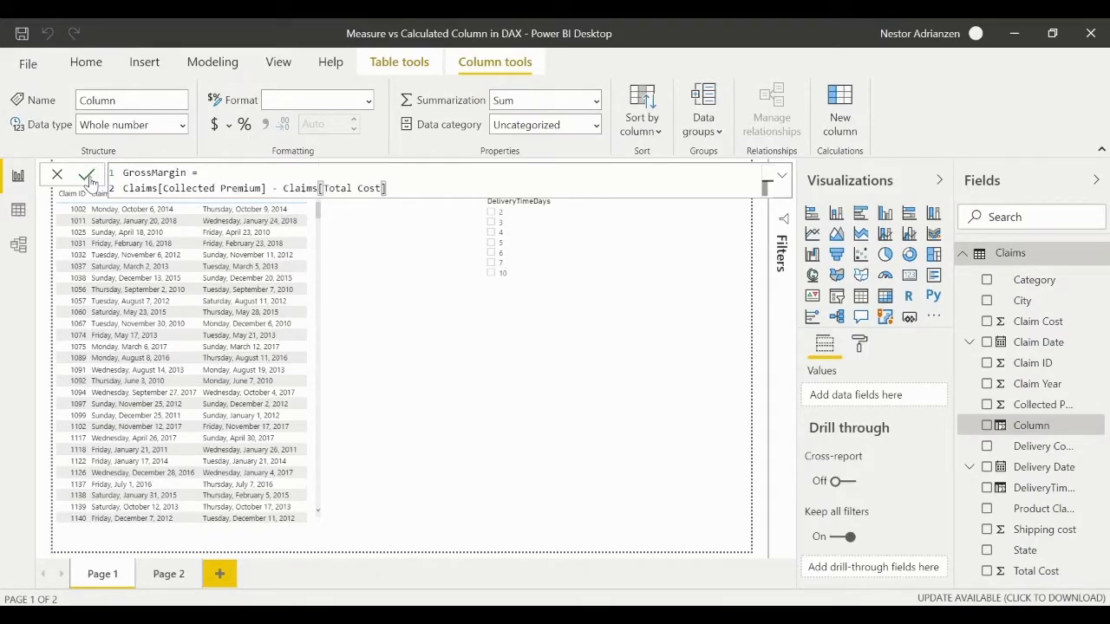
click(87, 176)
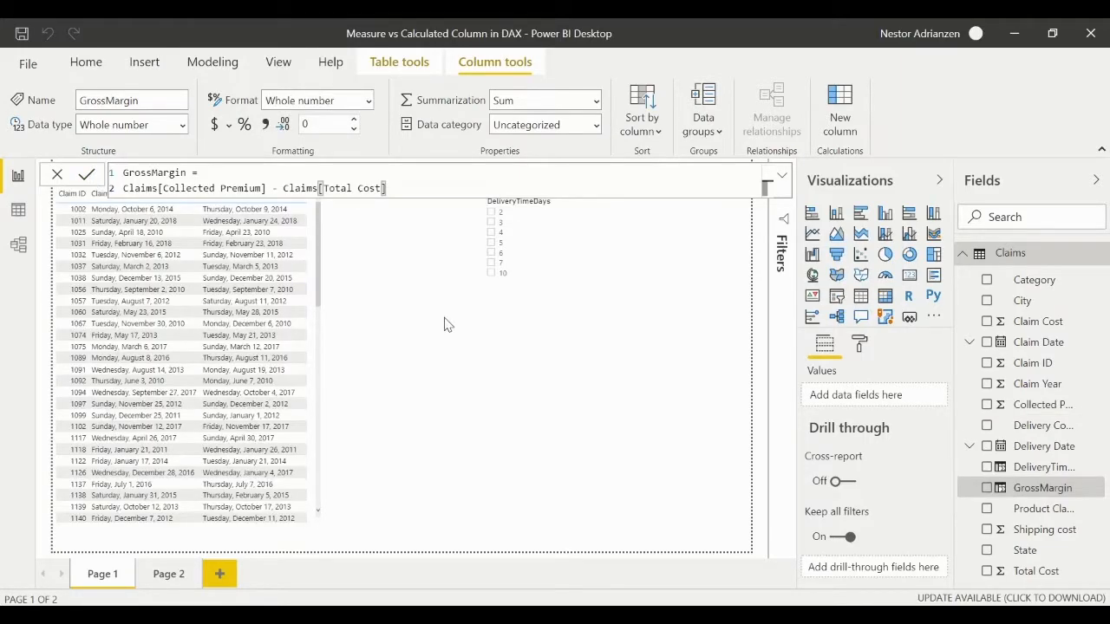
Examine the GrossMargin column's row values in the Claims data view and return to the report page
click(19, 210)
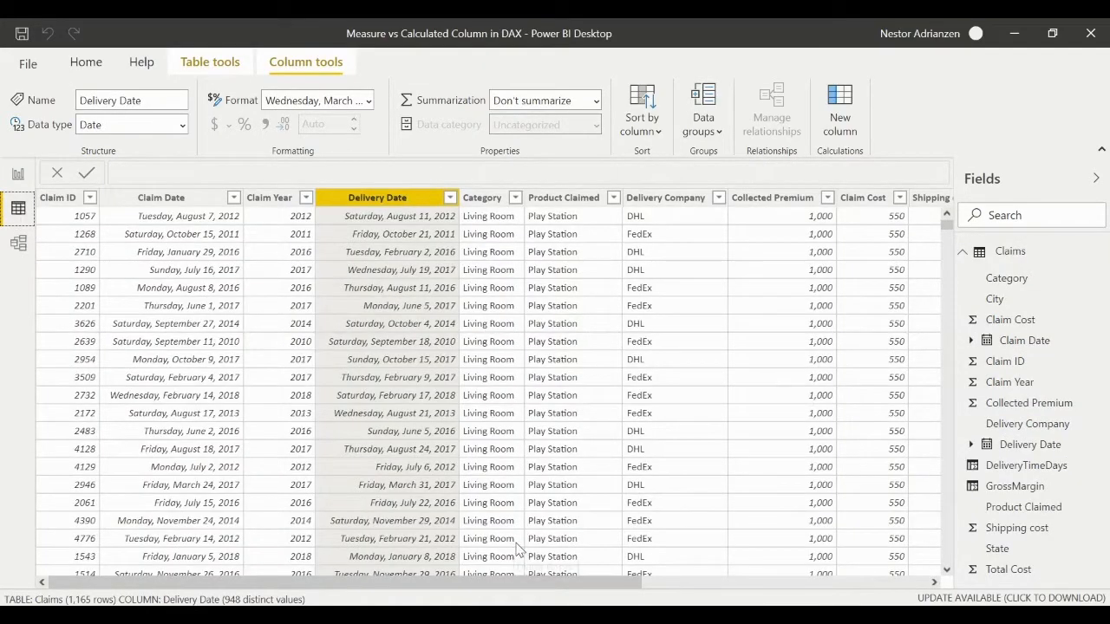
drag(535, 587, 880, 577)
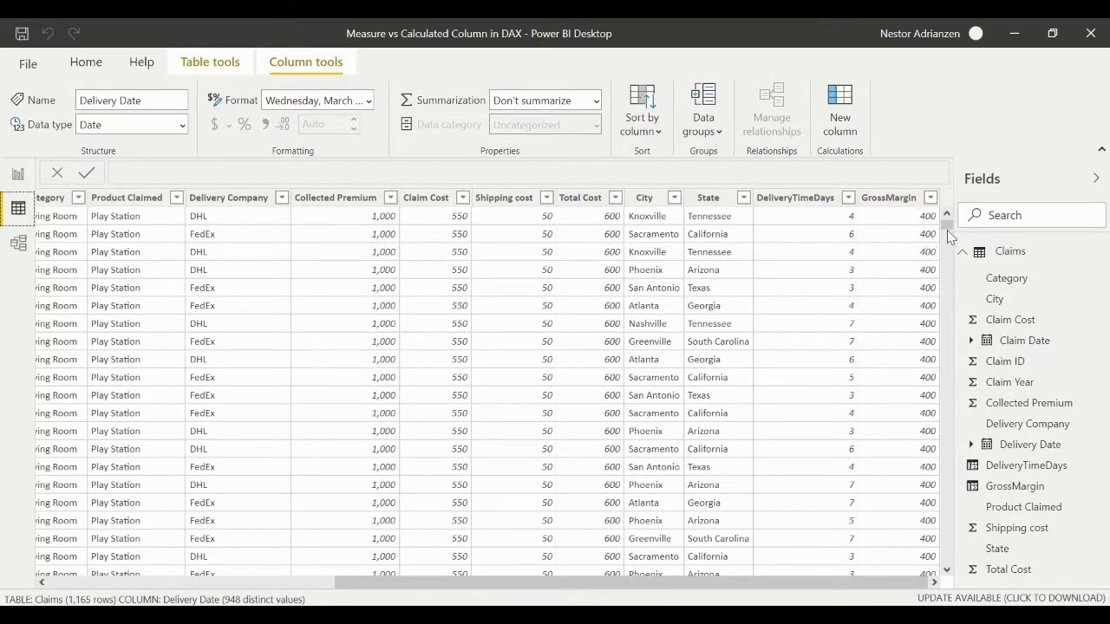
drag(949, 232, 924, 218)
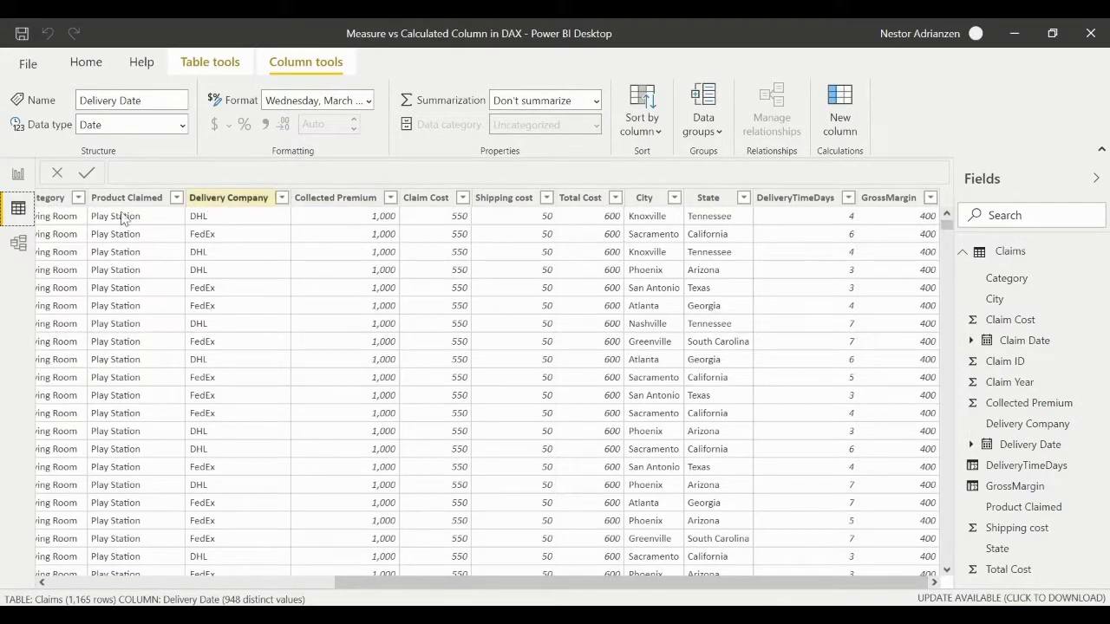
click(18, 178)
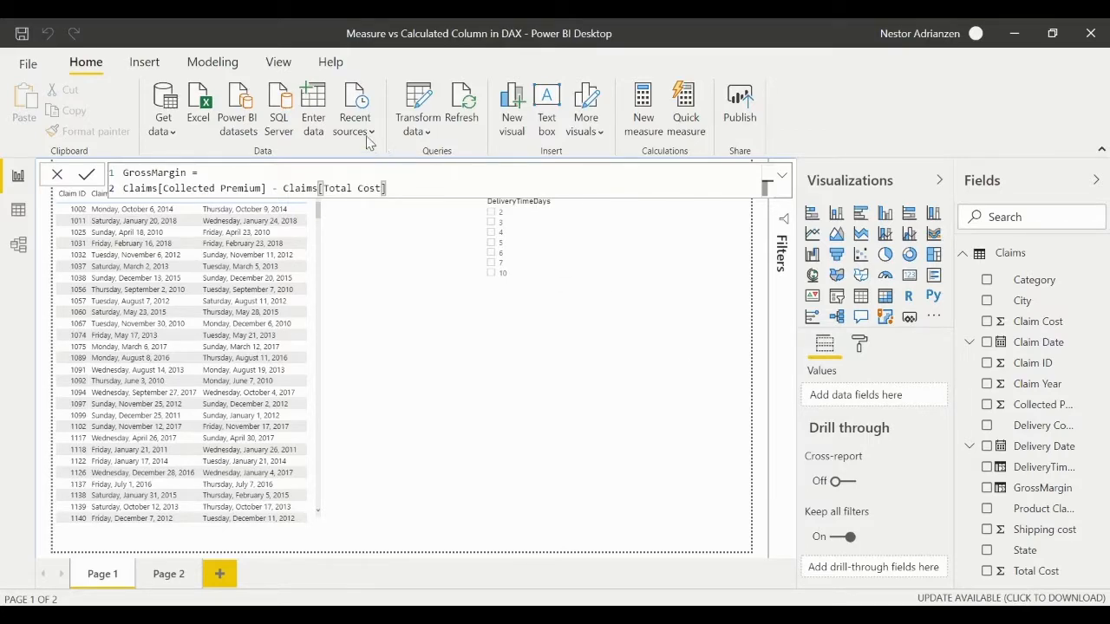
Create and load an empty manually entered table named AllMeasures
click(322, 111)
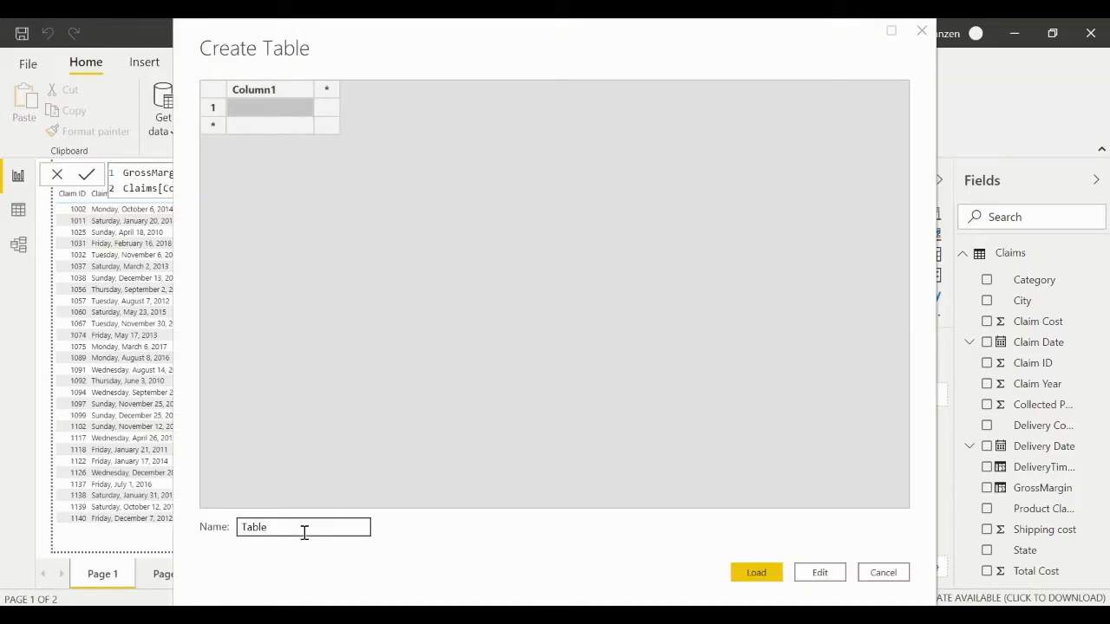
drag(303, 530, 209, 527)
text(Alle)
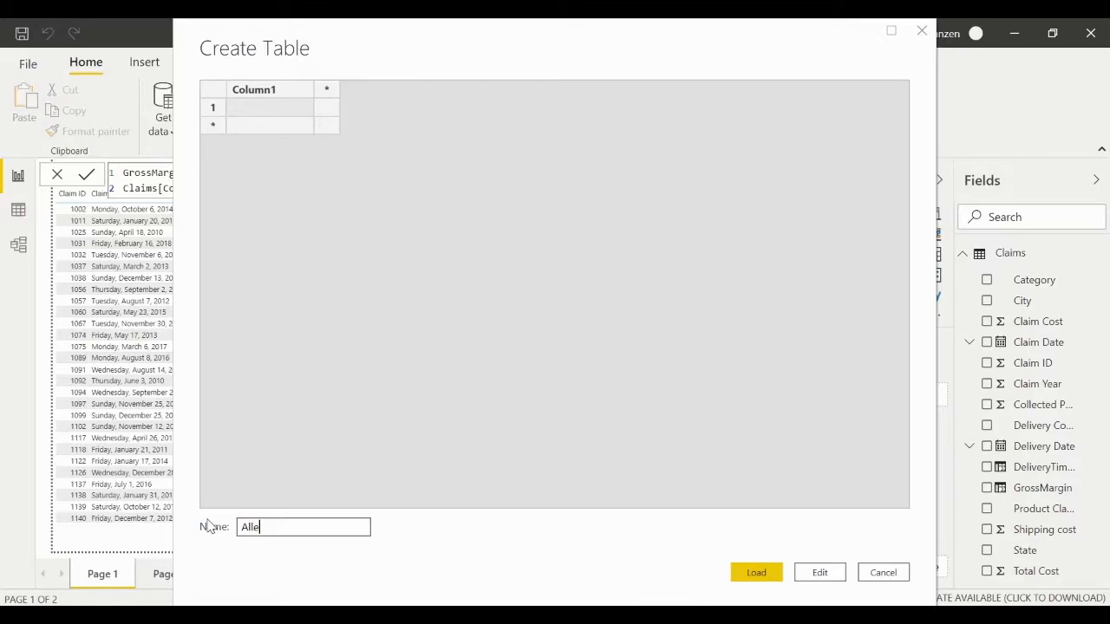
key(BackSpace)
text(Measures)
click(767, 572)
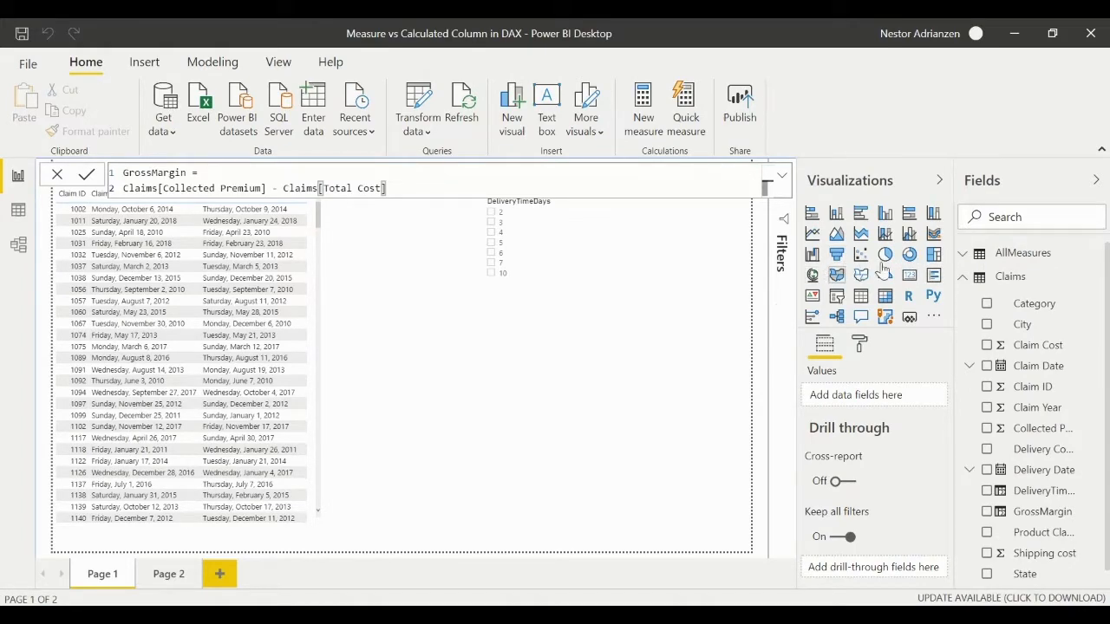
Create a measure in the Claims table with the formula GrossMargin2 = SUM(Claims[Collected Premium])-SUM(Claims[Total Cost])
right_click(1010, 275)
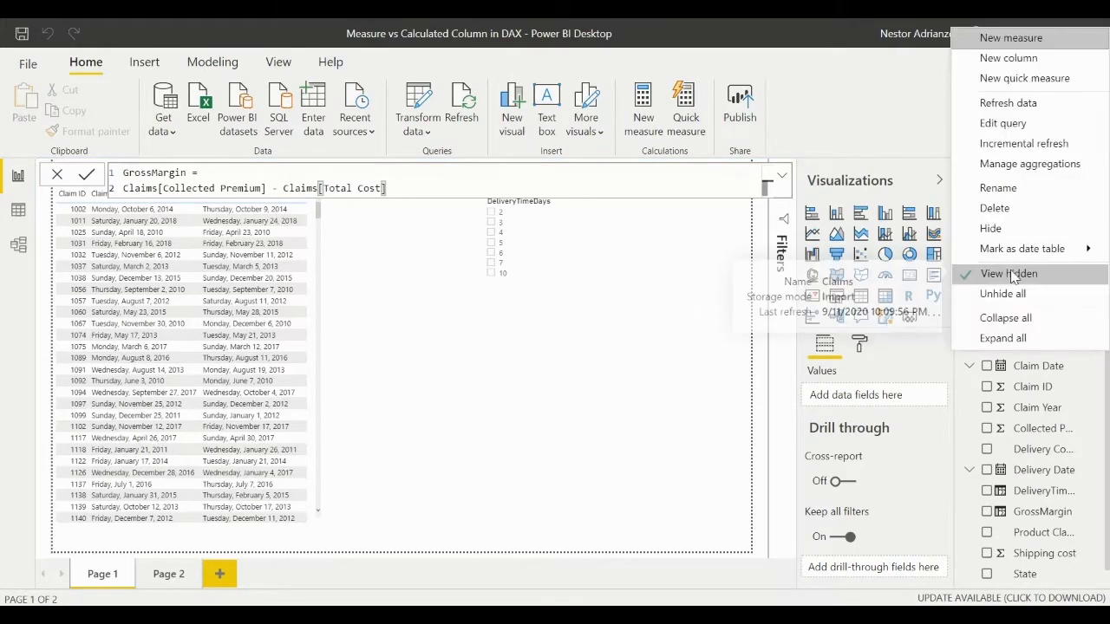
click(1012, 41)
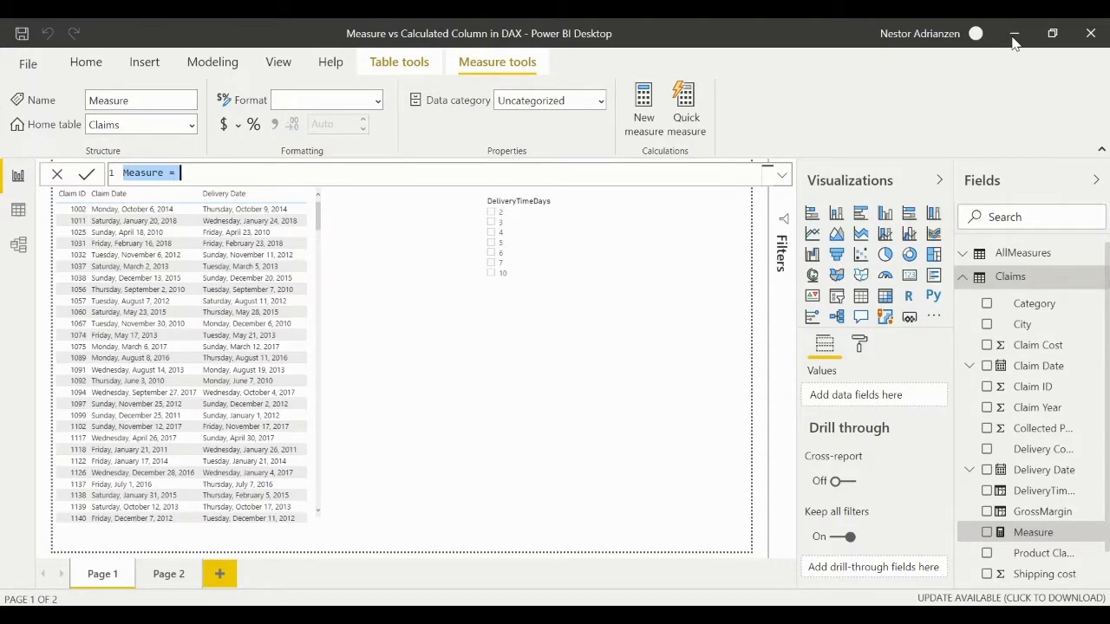
text(Gross)
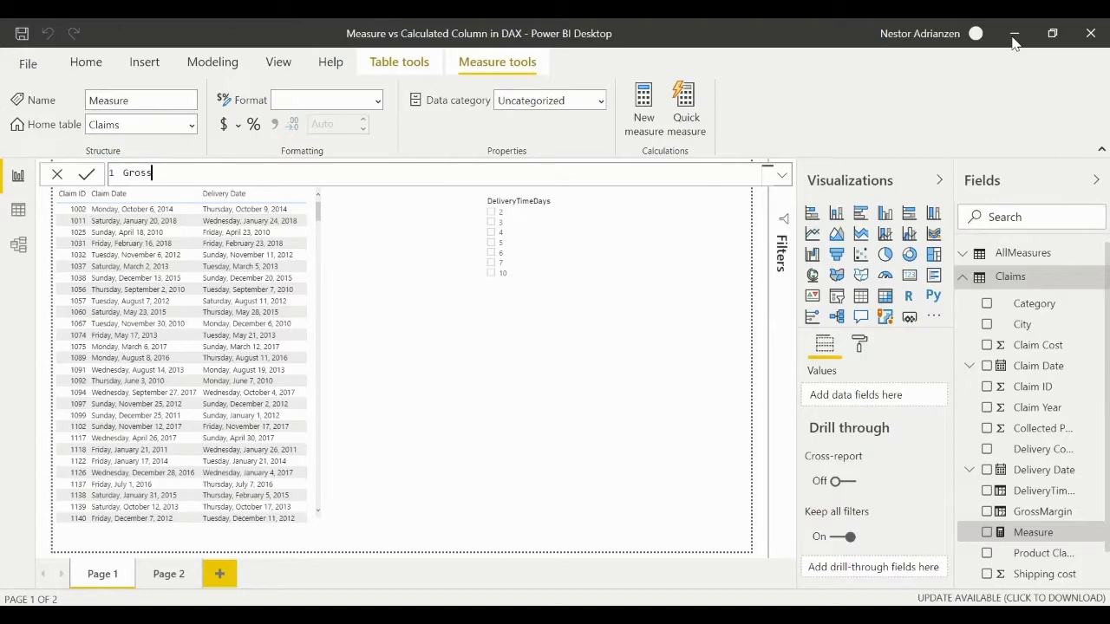
text(Margin2 =)
key(shift+Return)
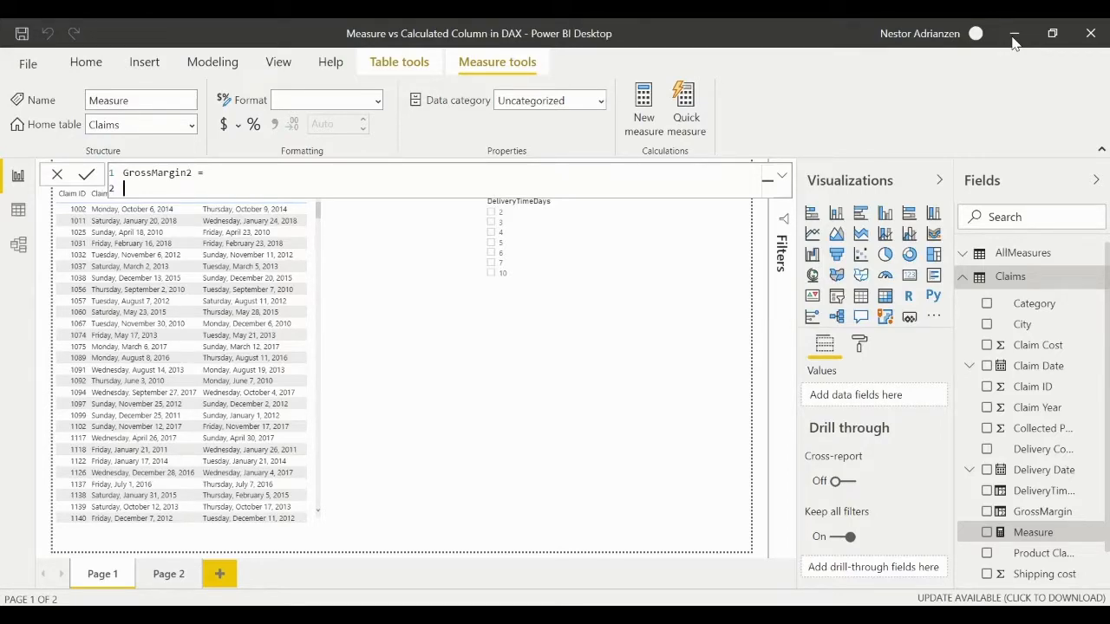
text(SUM()
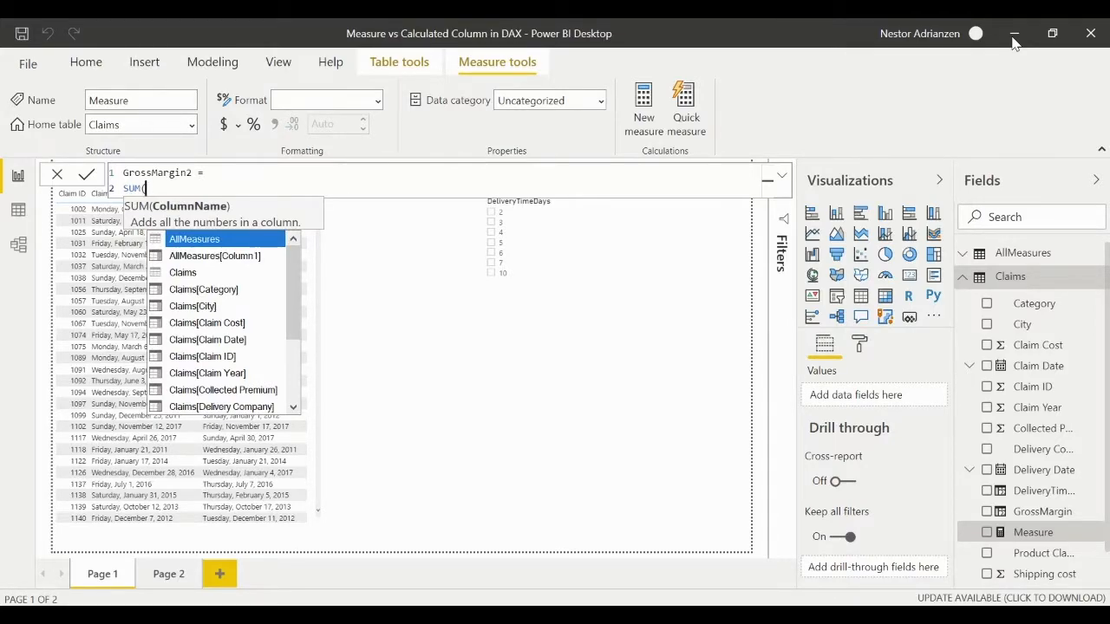
text(coll)
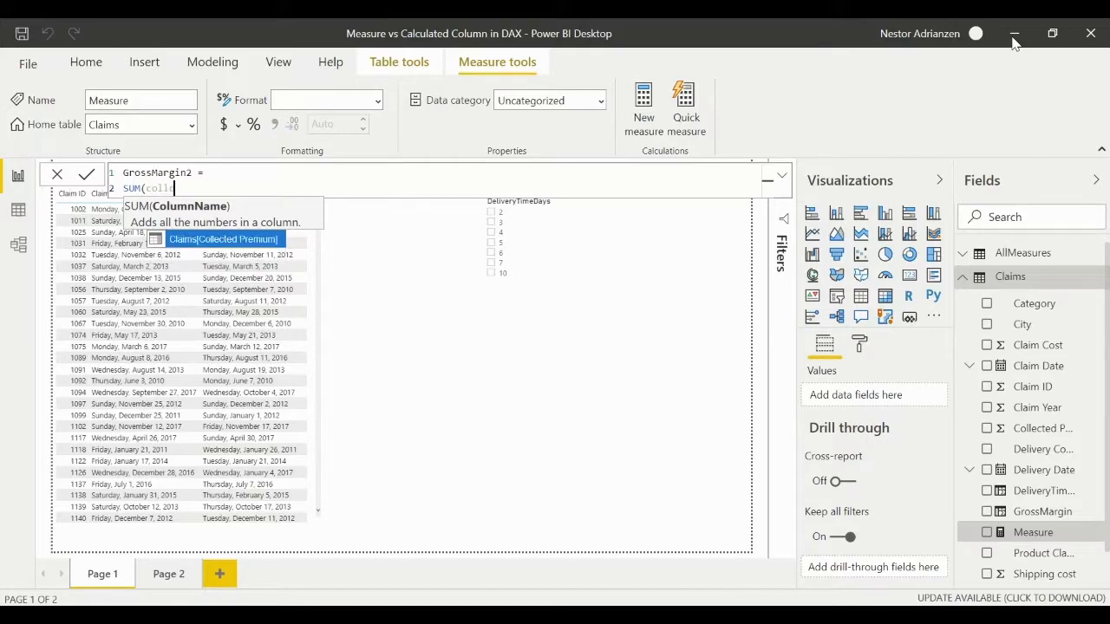
key(Tab)
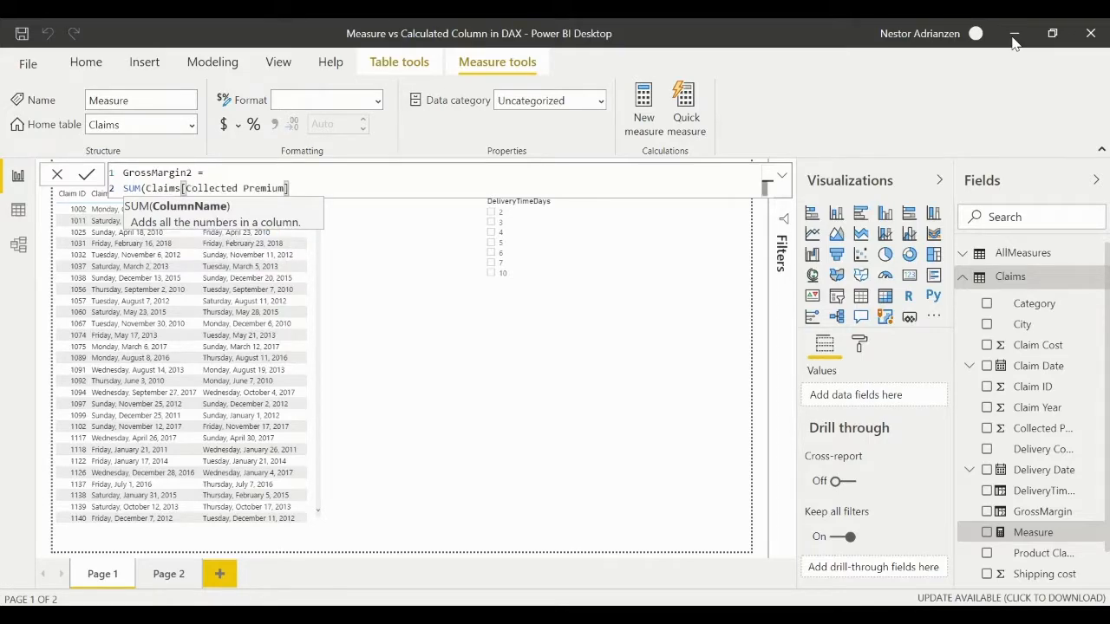
text())
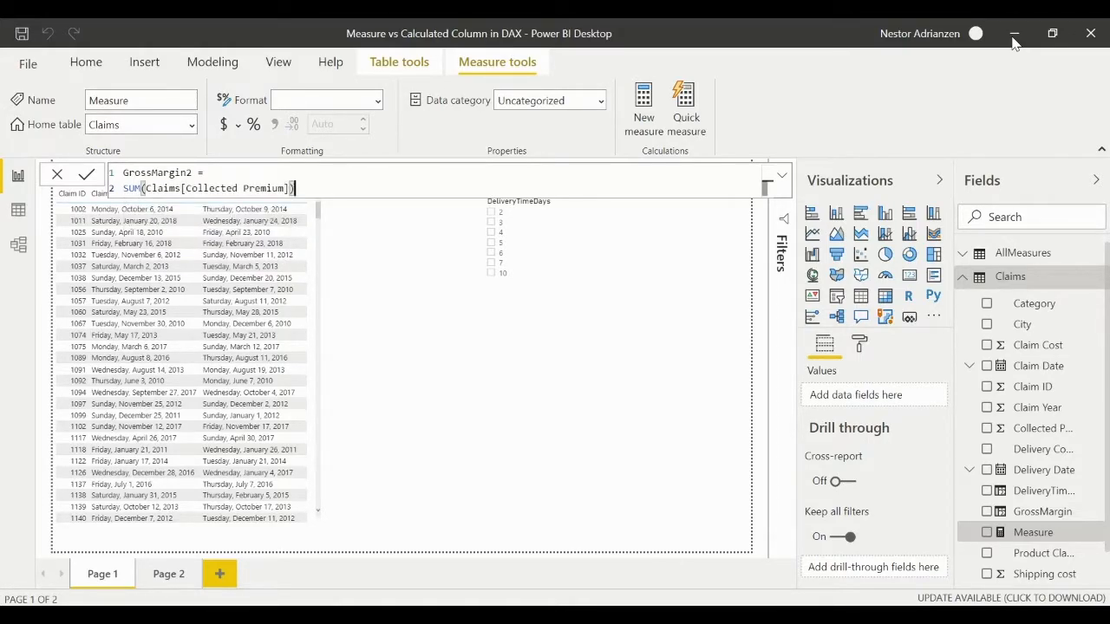
text(-sum)
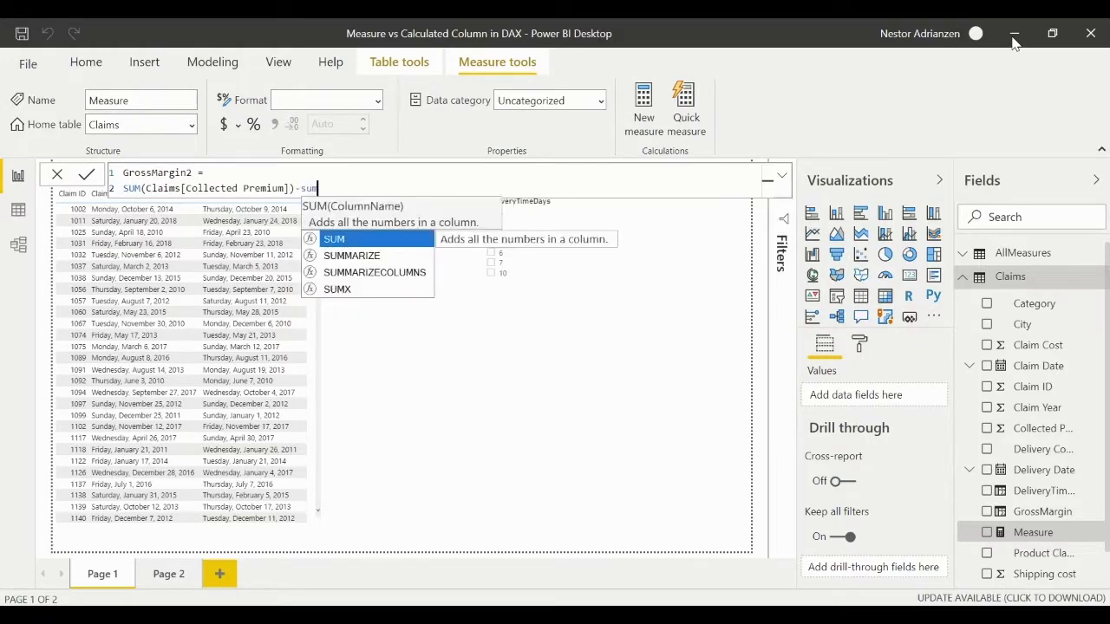
key(Tab)
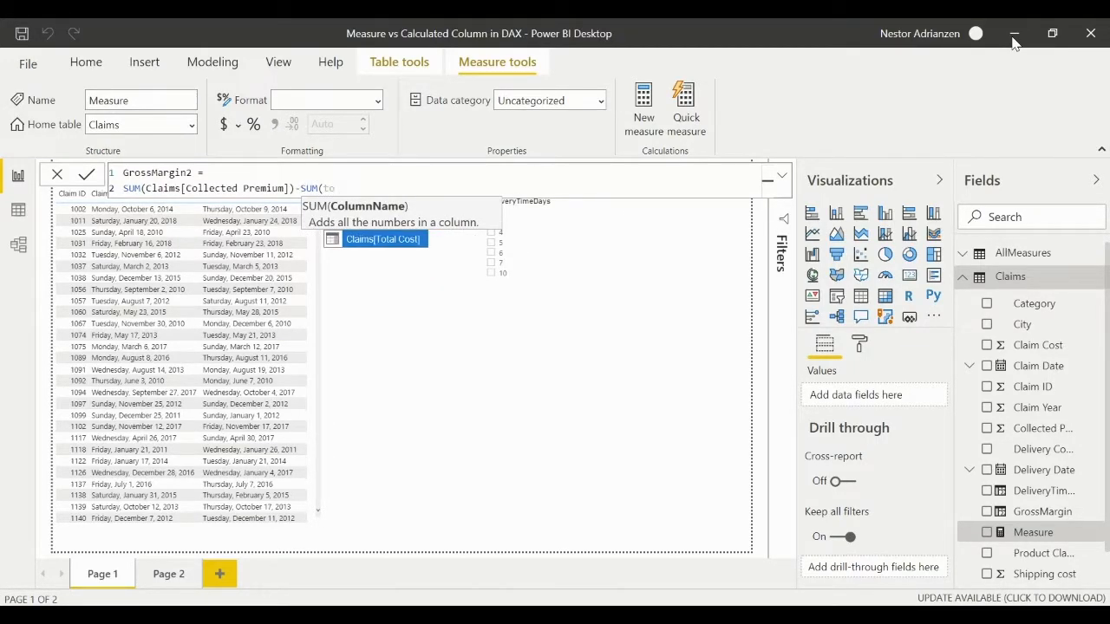
key(Tab)
text())
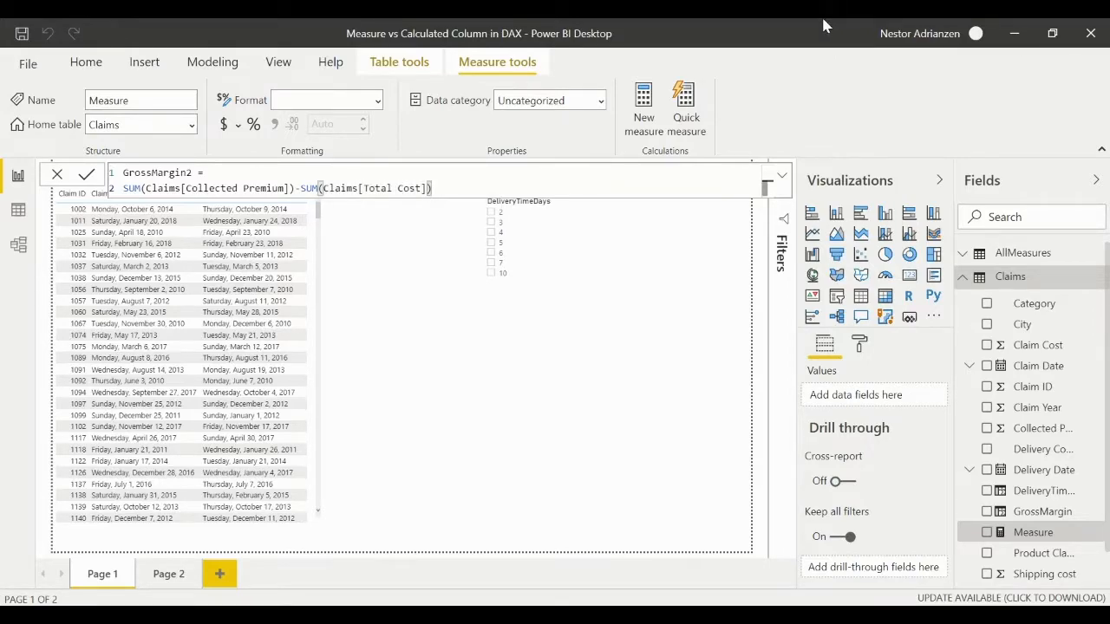
click(89, 175)
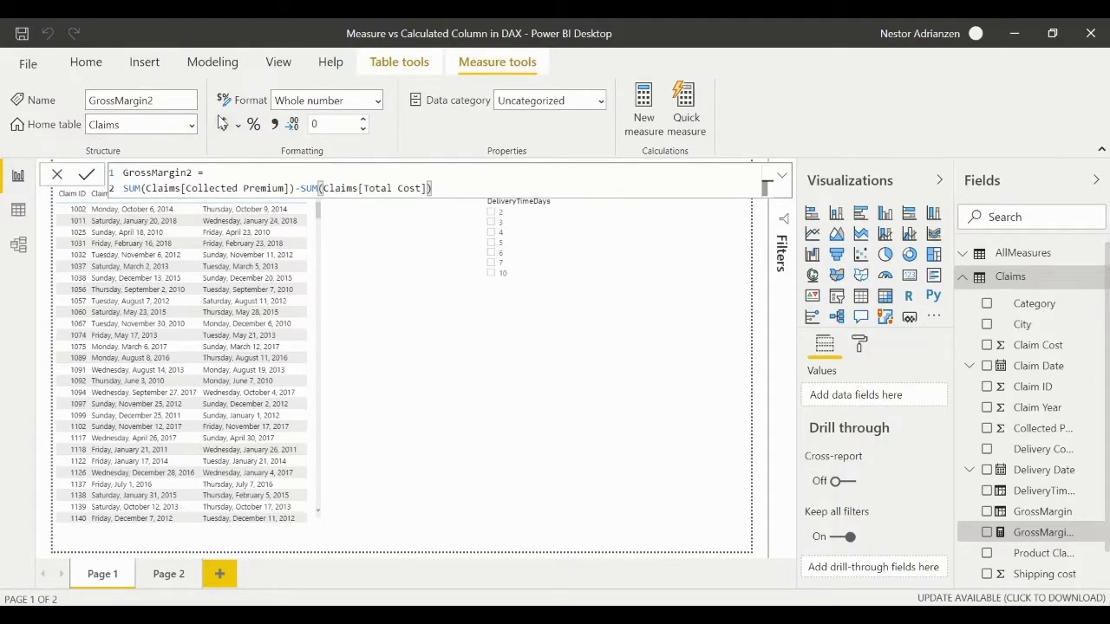
Change the GrossMargin2 measure's home table to AllMeasures
click(192, 125)
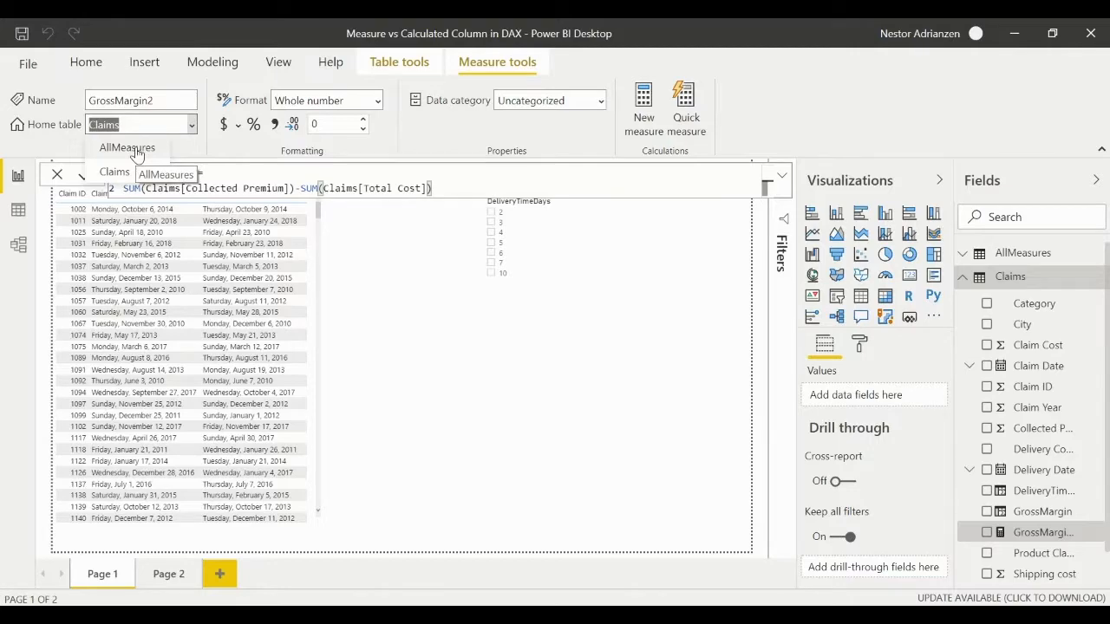
click(137, 153)
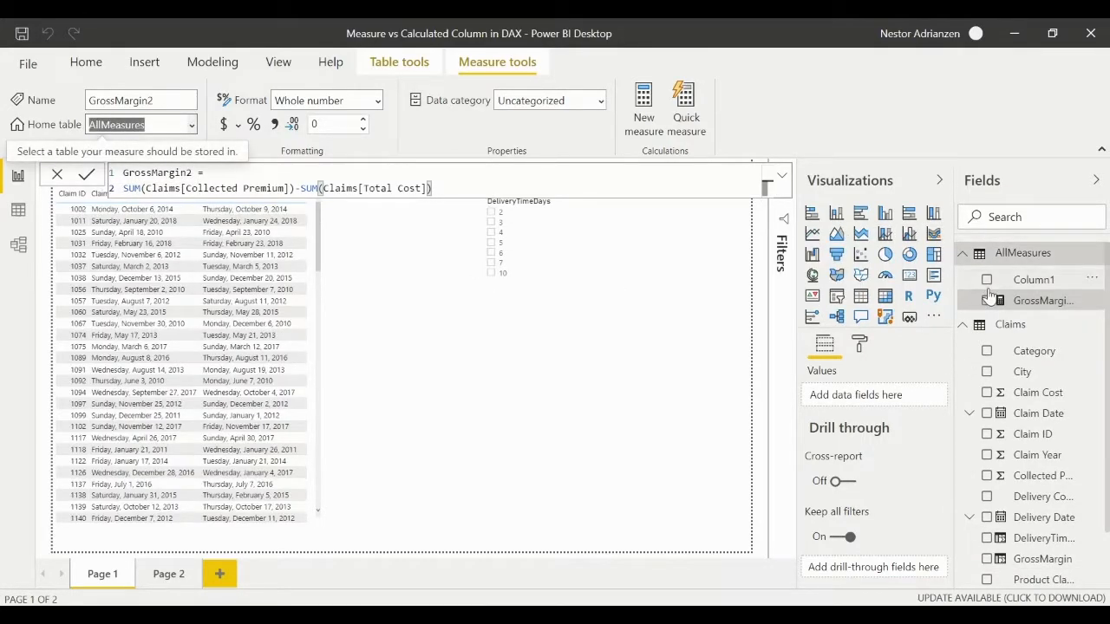
click(579, 399)
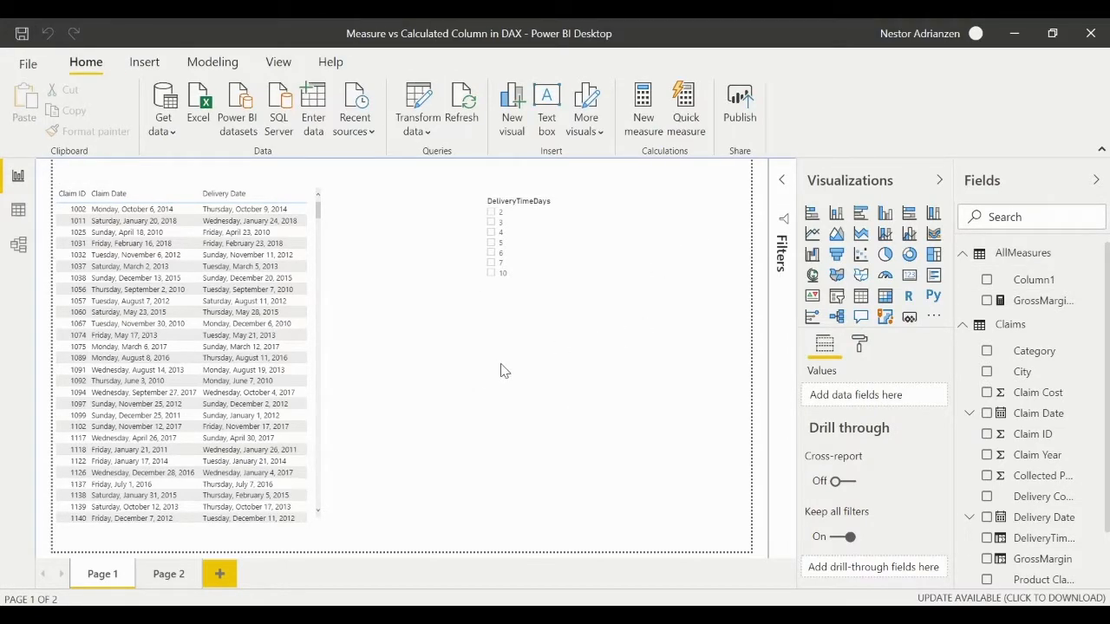
Add a table visual to Page 2 showing the Product Claimed field from the Claims table
click(166, 576)
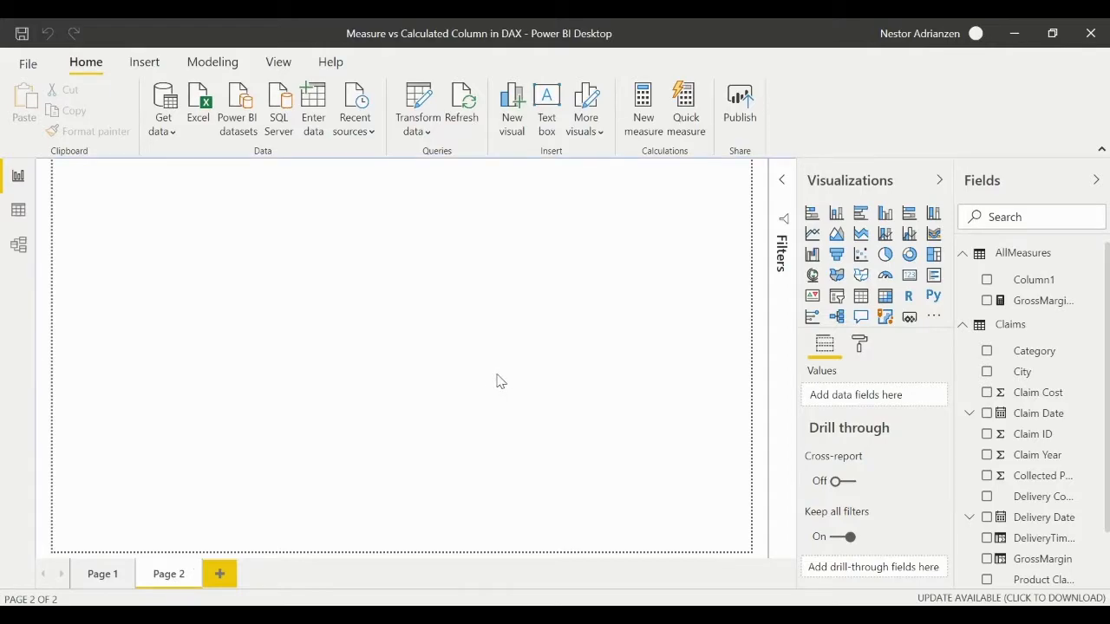
click(860, 298)
drag(139, 257, 190, 353)
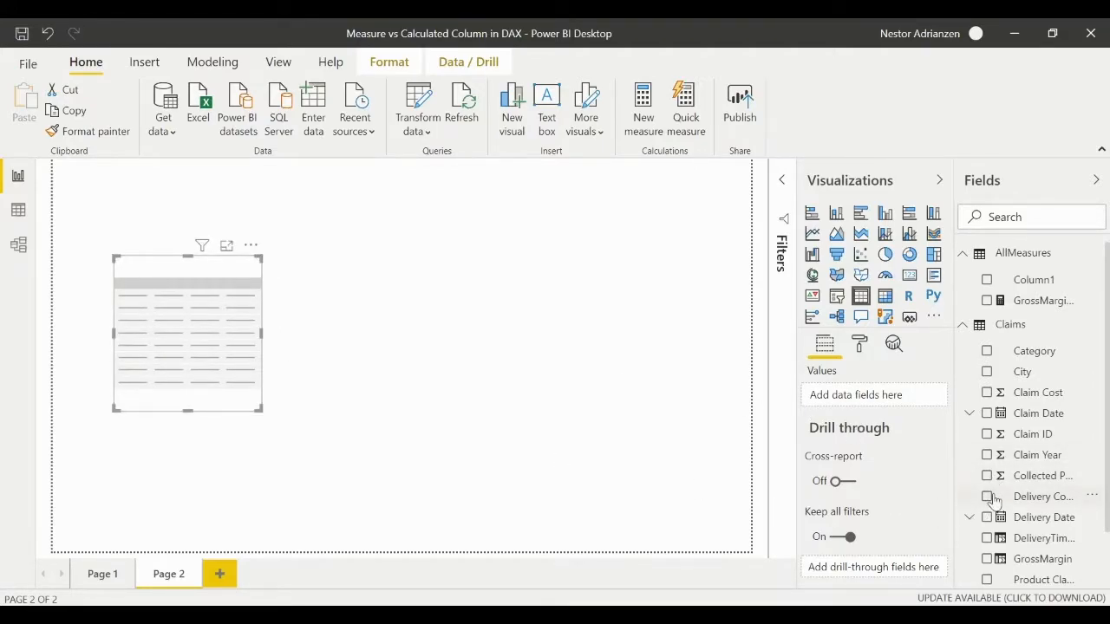
scroll(992, 500, down, 1)
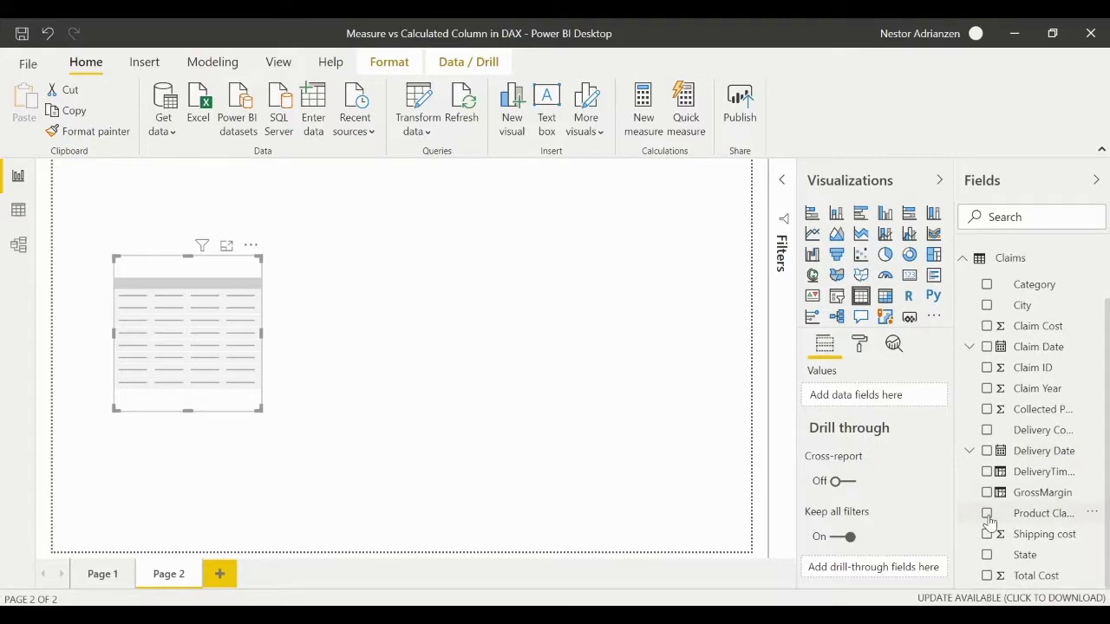
click(987, 514)
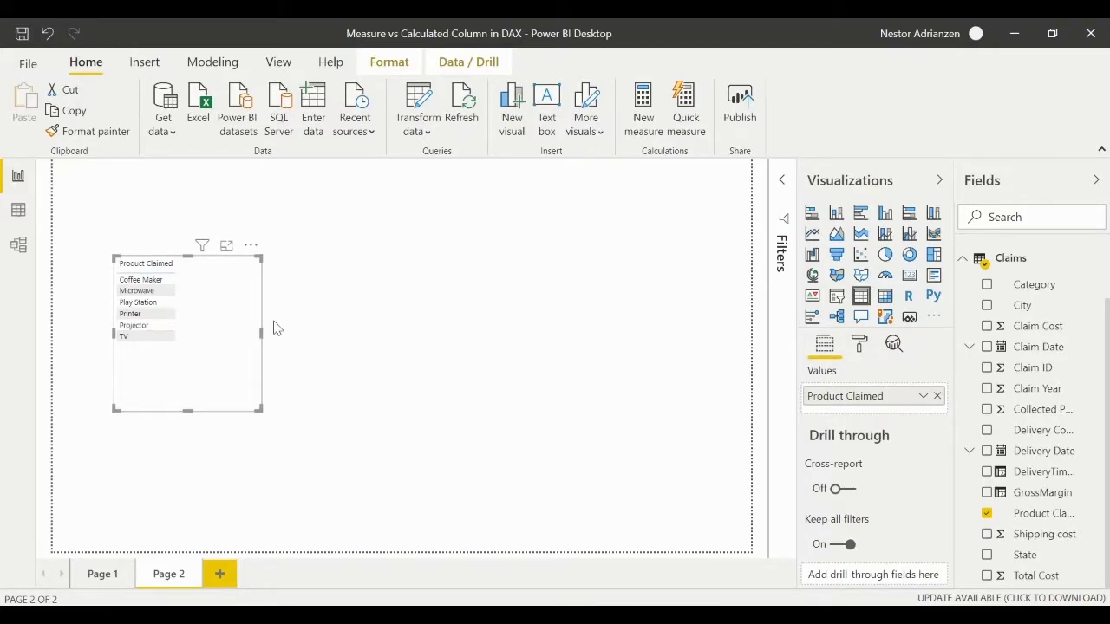
Increase the text size of the values in the Product Claimed table
click(860, 347)
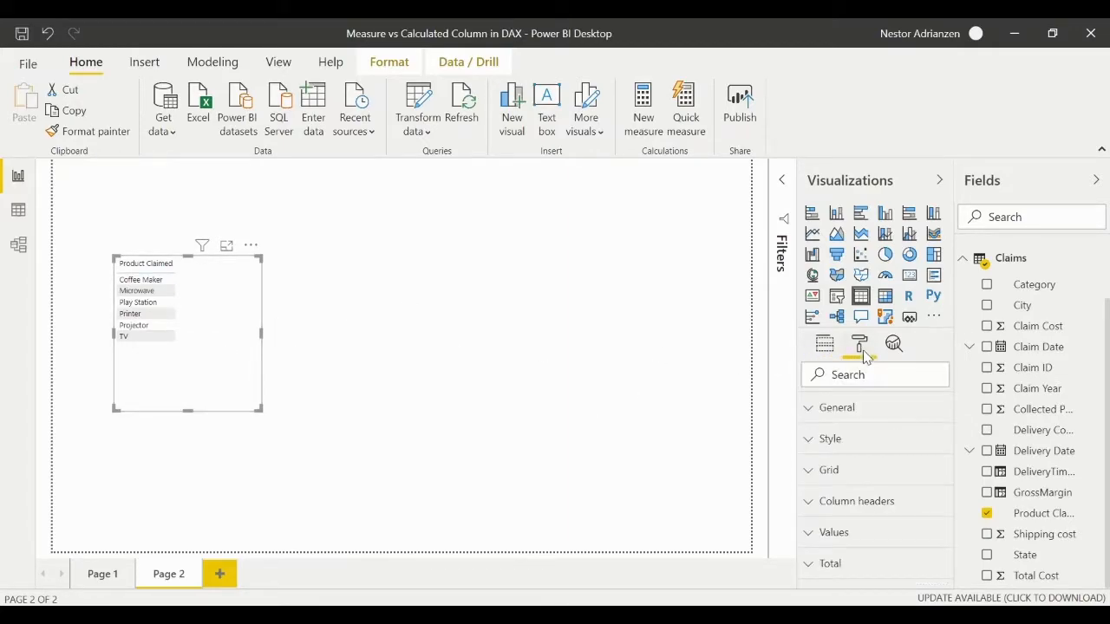
scroll(893, 442, down, 3)
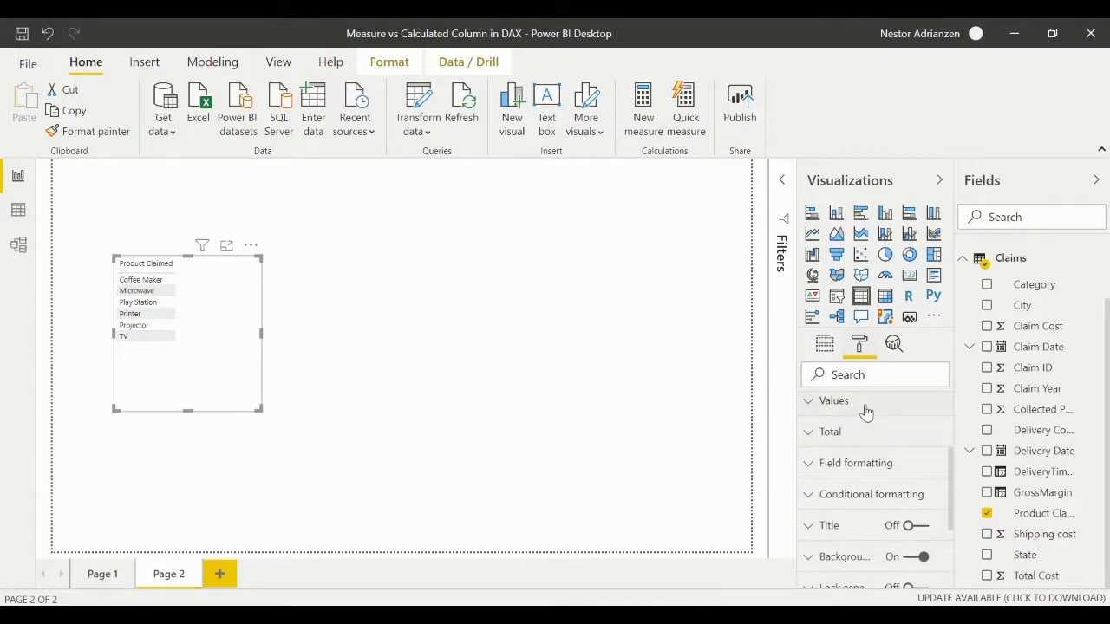
click(865, 409)
scroll(878, 484, down, 3)
scroll(871, 524, down, 5)
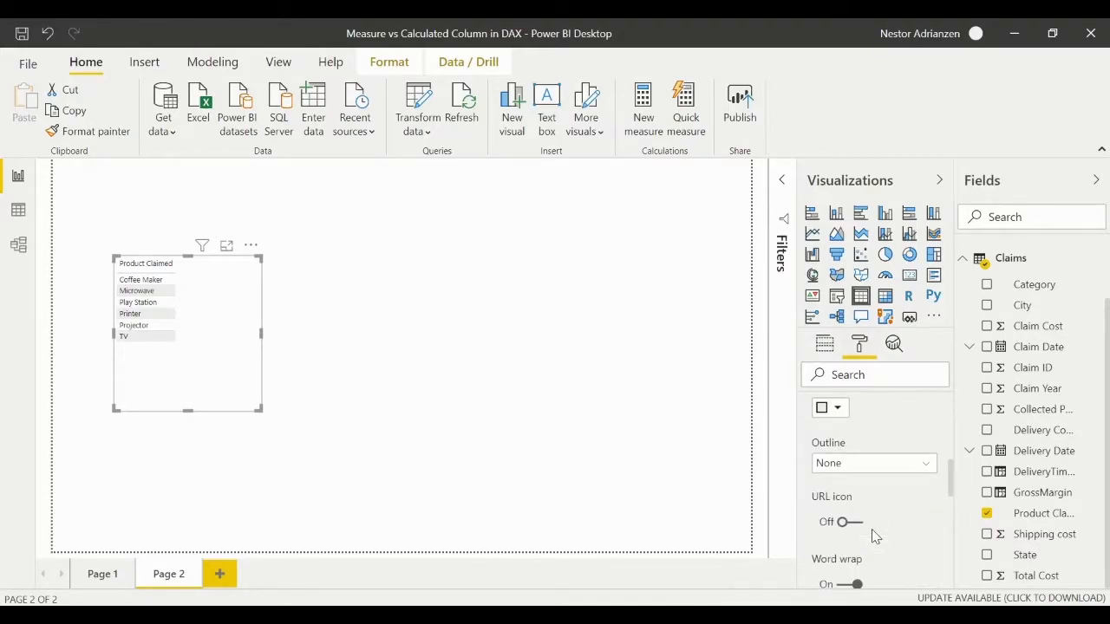
click(861, 527)
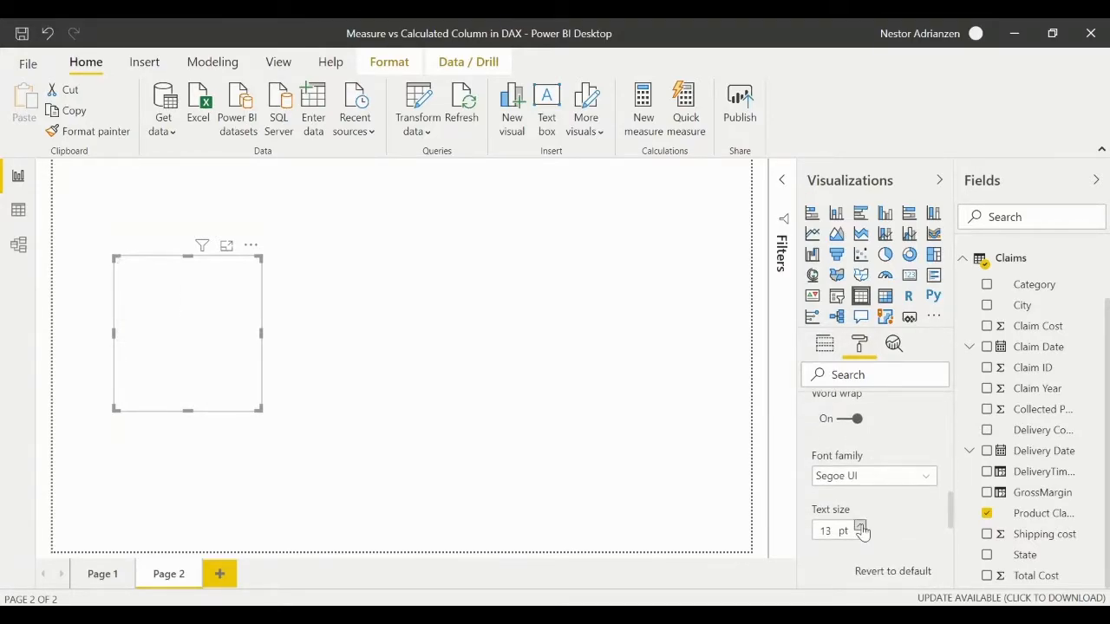
click(861, 527)
click(860, 526)
scroll(908, 435, up, 2)
scroll(909, 438, up, 5)
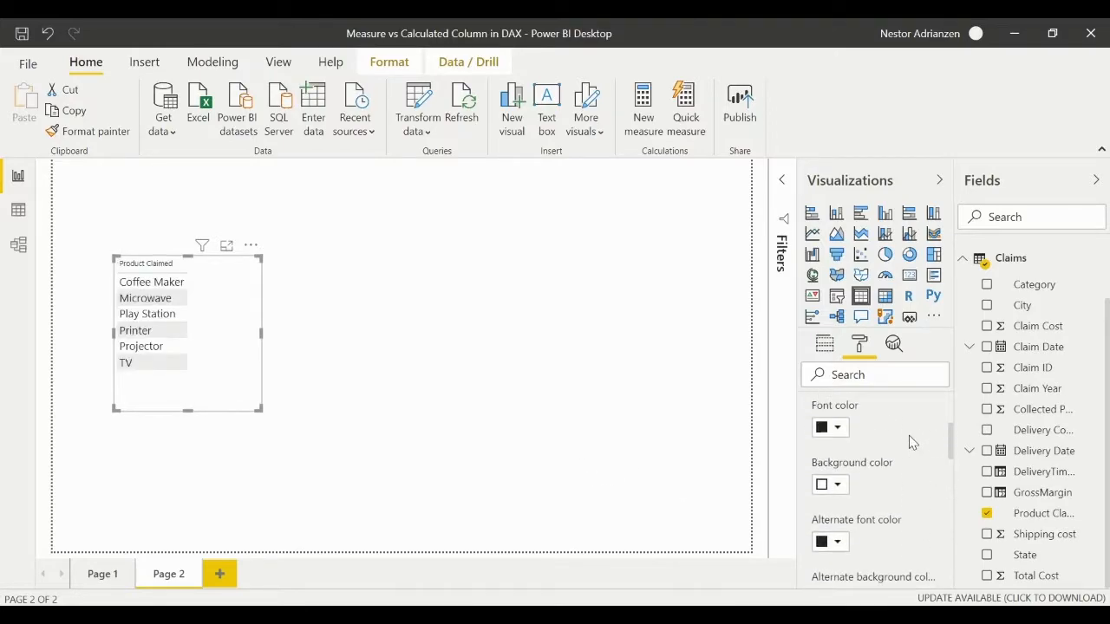
Increase the text size of the Product Claimed table's column headers
click(879, 472)
scroll(875, 480, down, 3)
scroll(876, 480, down, 2)
click(859, 448)
click(859, 448)
click(859, 448)
click(859, 449)
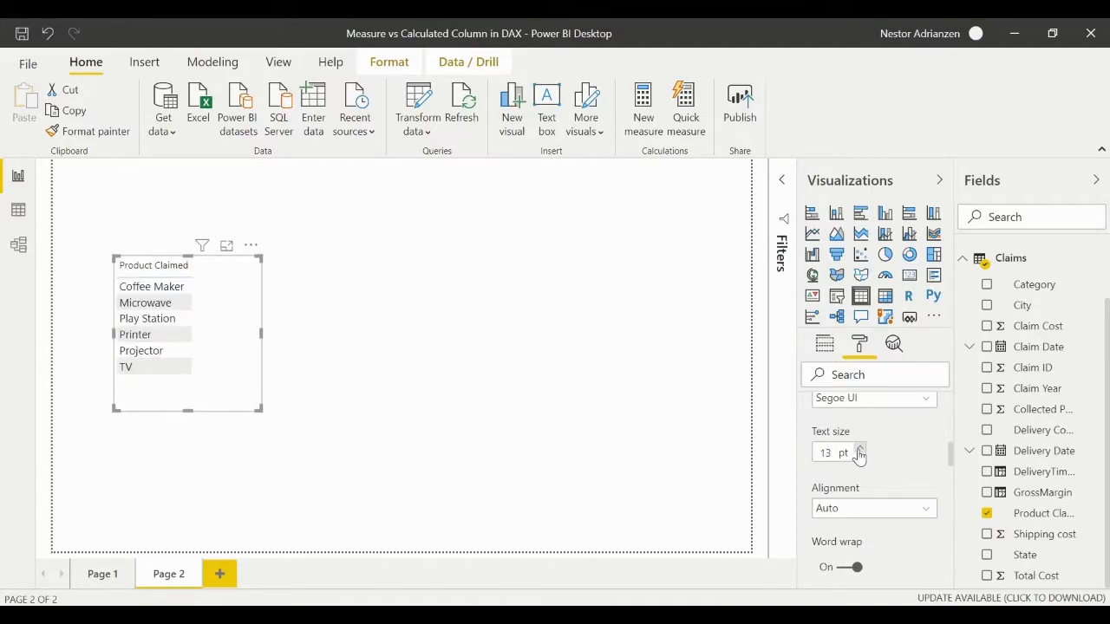
click(280, 434)
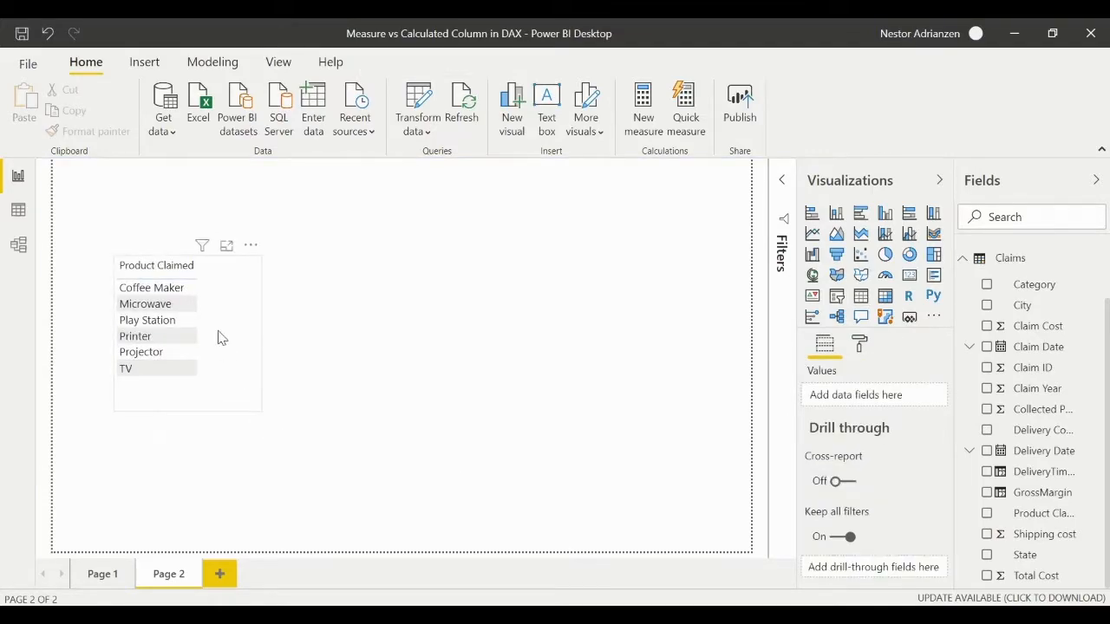
Reposition and widen the Product Claimed table, adding the Collected Premium, Total Cost and GrossMargin fields from Claims
click(253, 399)
drag(234, 365, 202, 360)
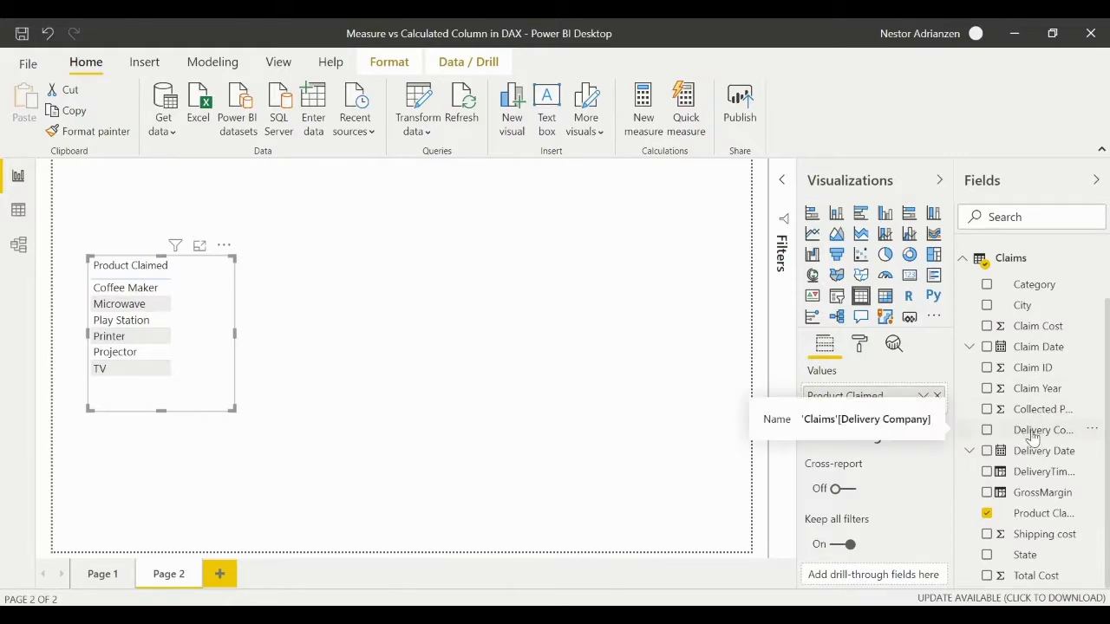
drag(1019, 415, 372, 343)
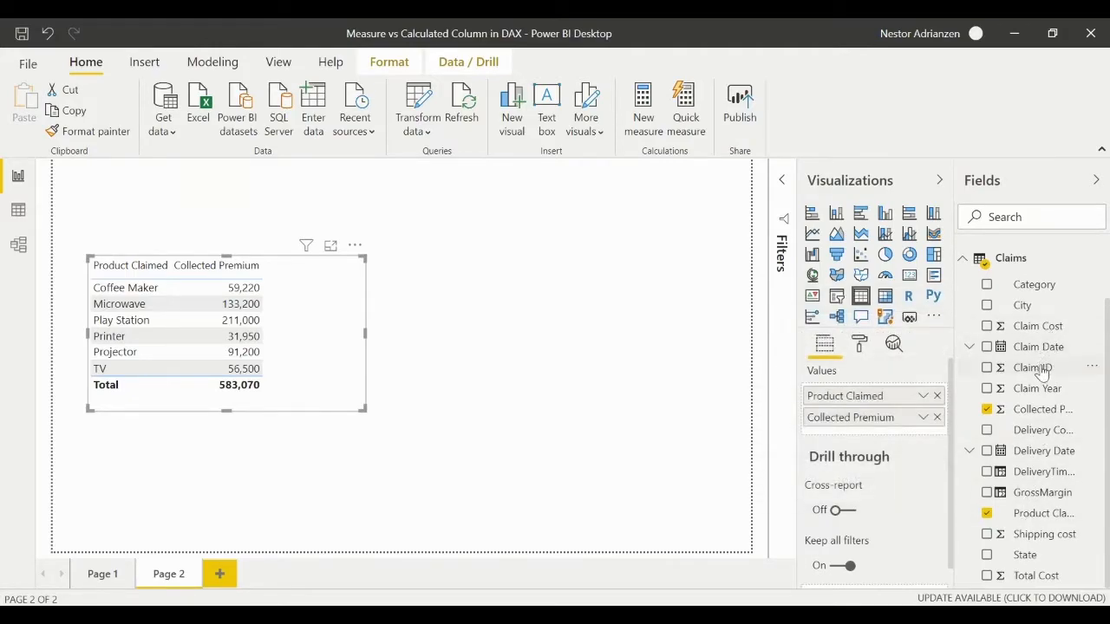
drag(1036, 576, 332, 331)
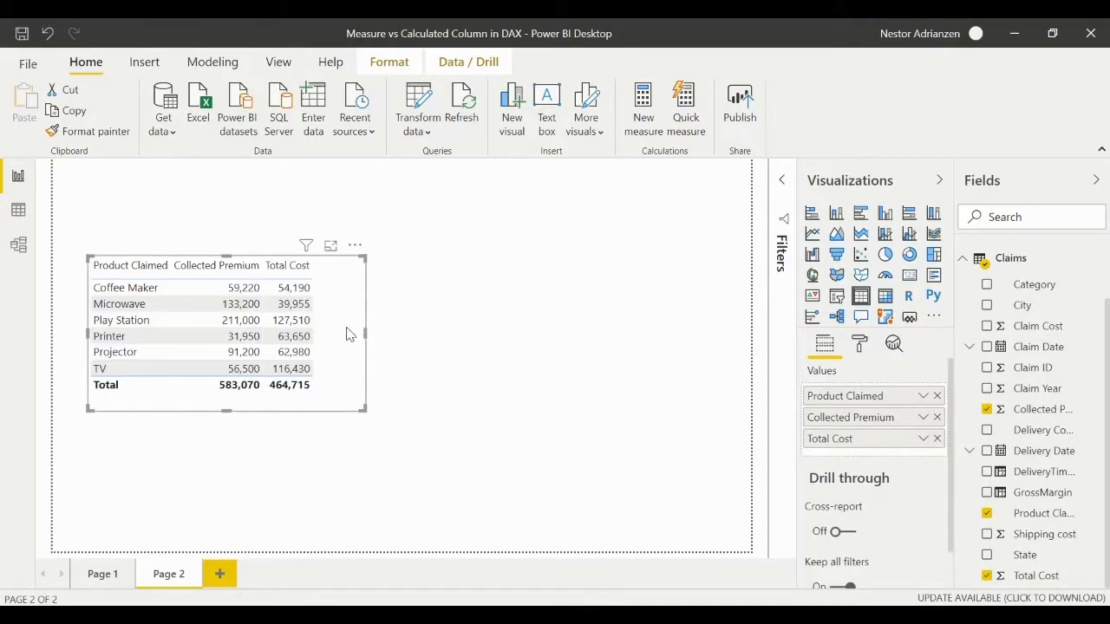
drag(364, 332, 449, 339)
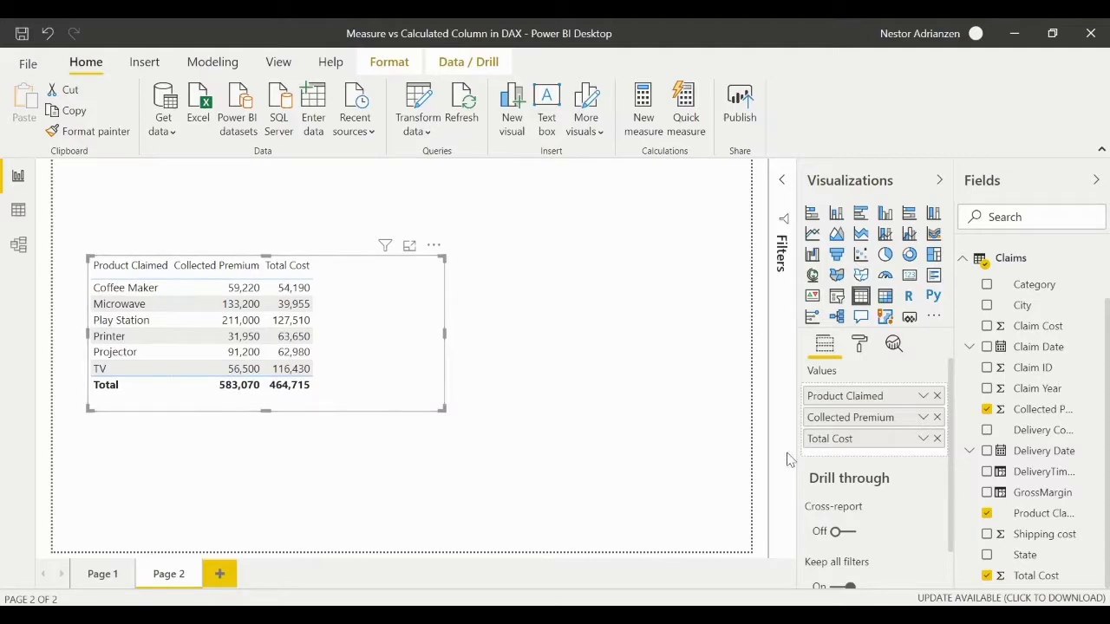
drag(1044, 494, 392, 353)
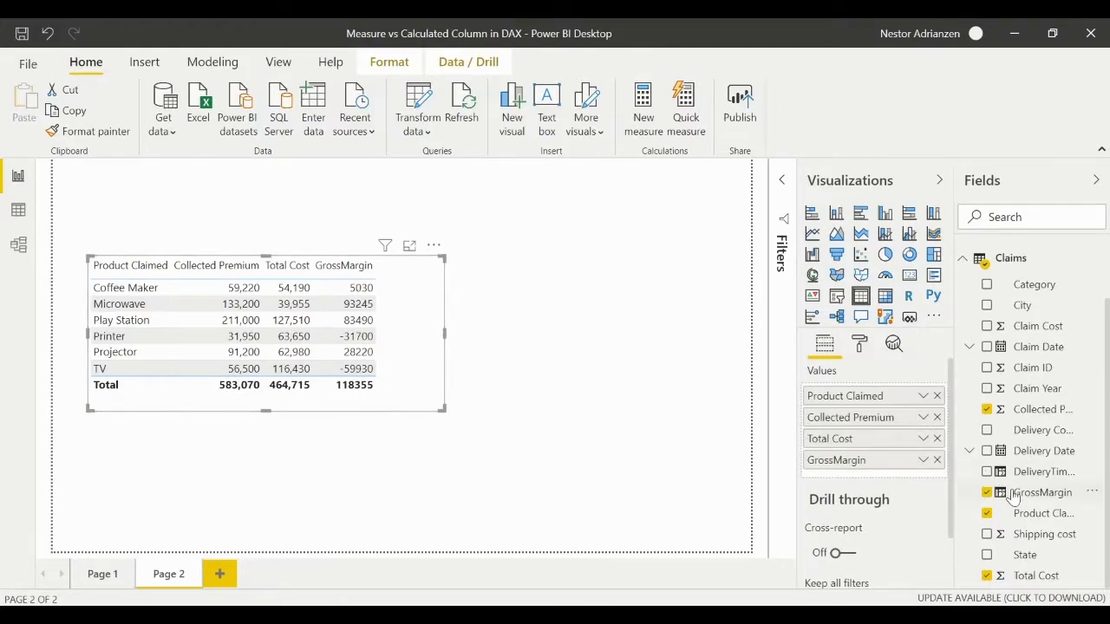
Format the GrossMargin column with a thousands separator and add the GrossMargin2 measure from AllMeasures to the table visual
click(1043, 492)
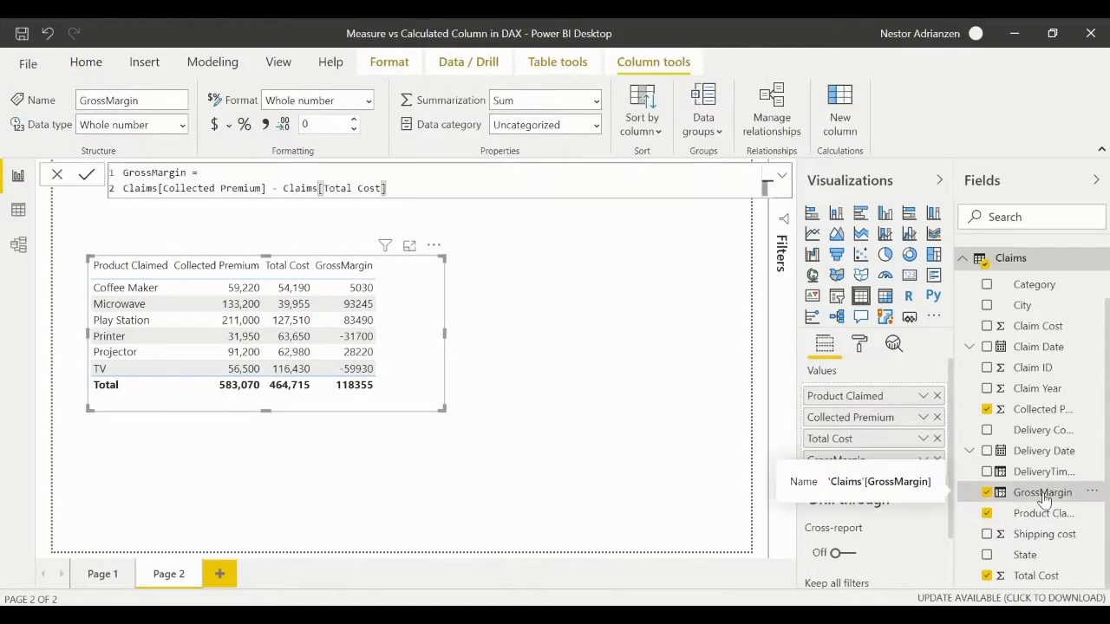
click(268, 127)
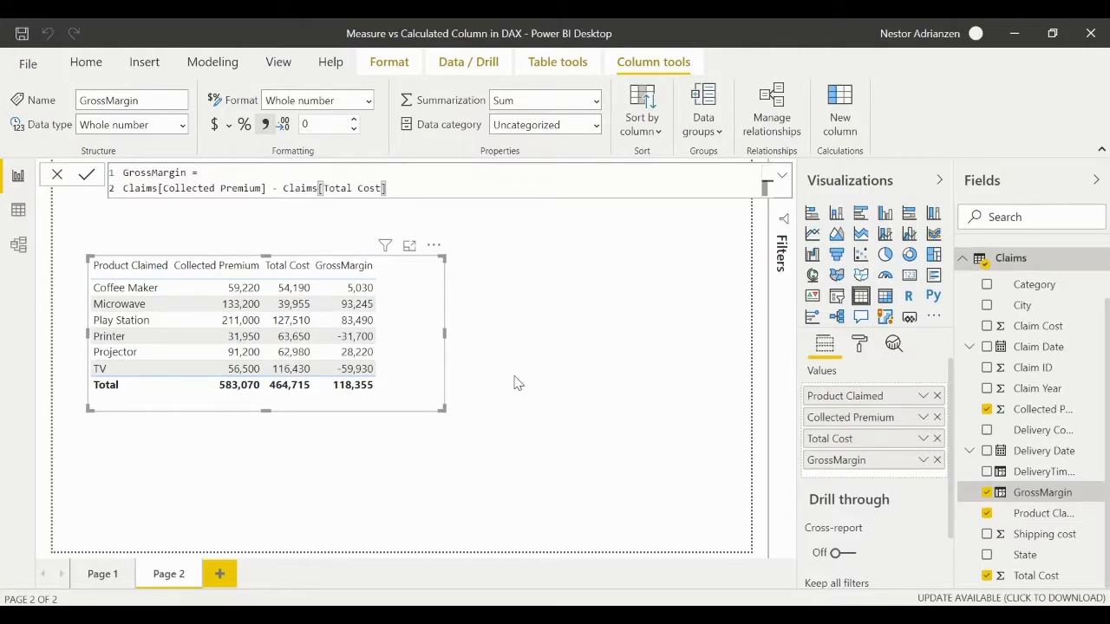
click(1028, 271)
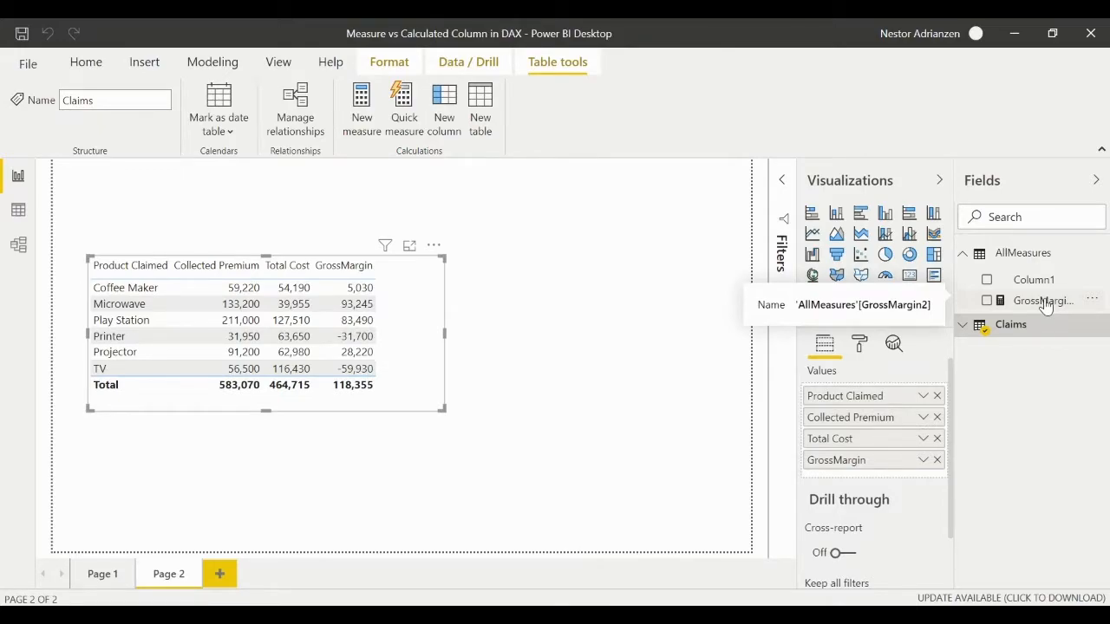
drag(1046, 305, 425, 346)
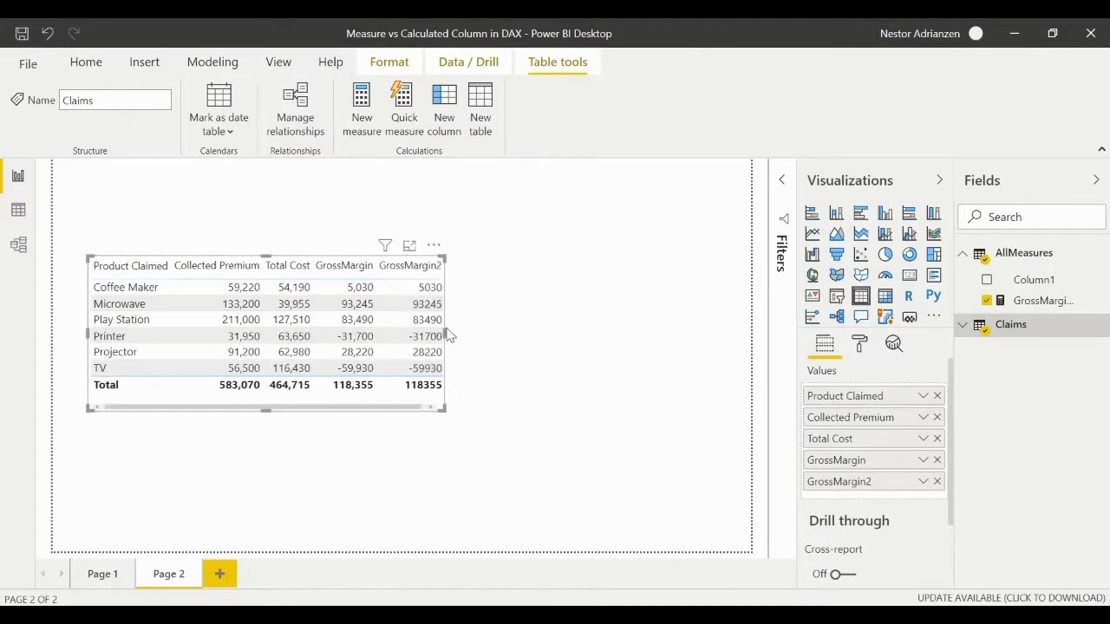
Widen the table visual and format the GrossMargin2 measure with a thousands separator
drag(445, 335, 488, 338)
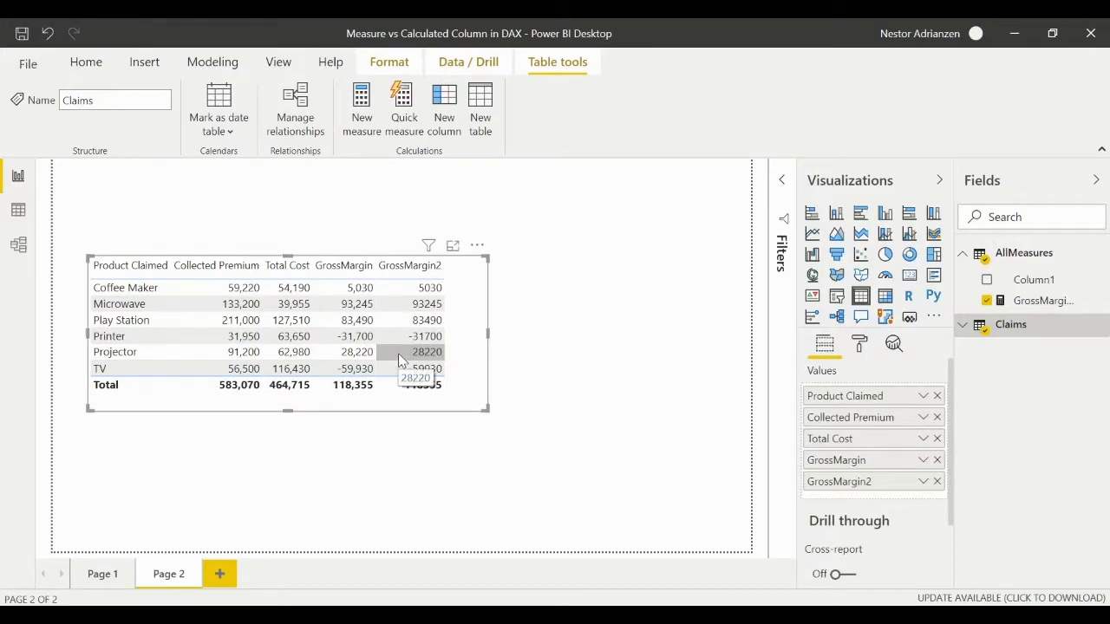
click(1043, 300)
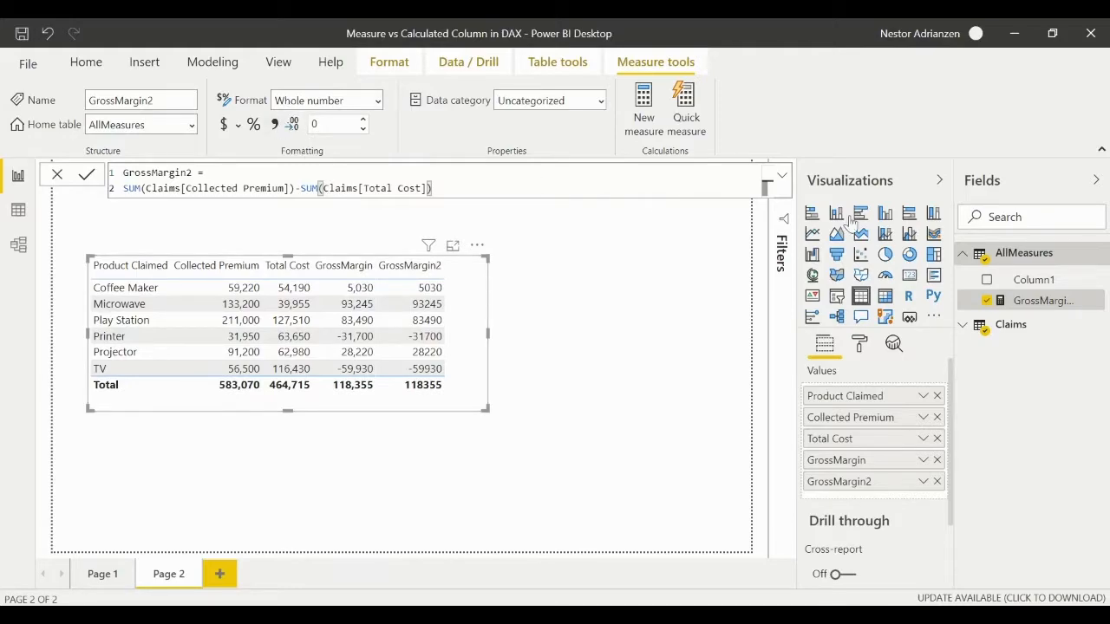
click(275, 127)
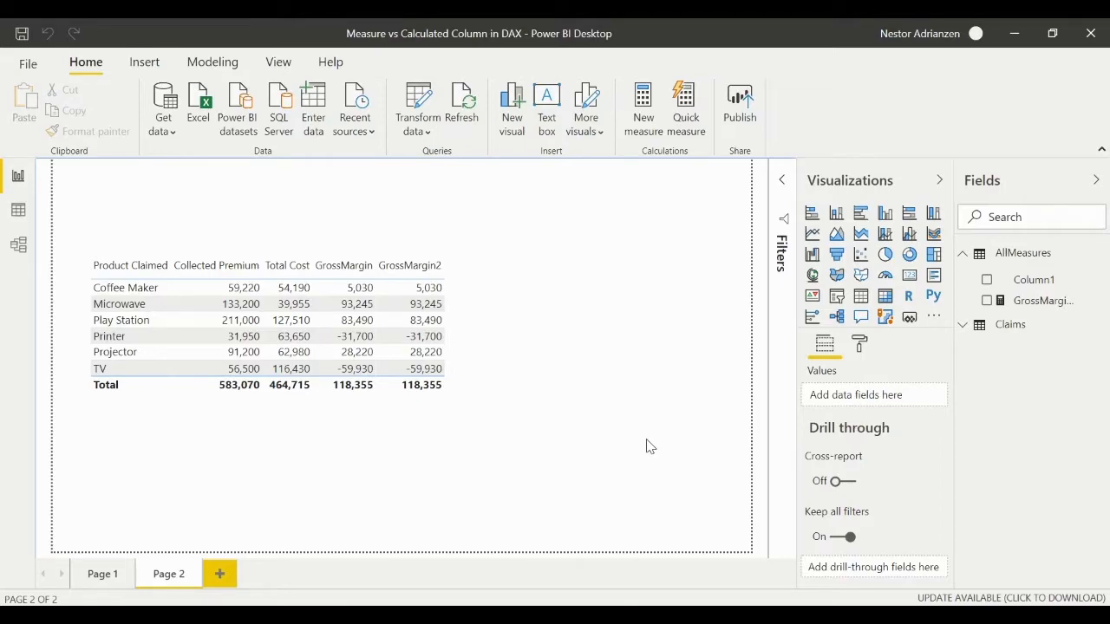
Create a new measure in the AllMeasures table and begin its formula with the name GrossMarginPct
right_click(1024, 259)
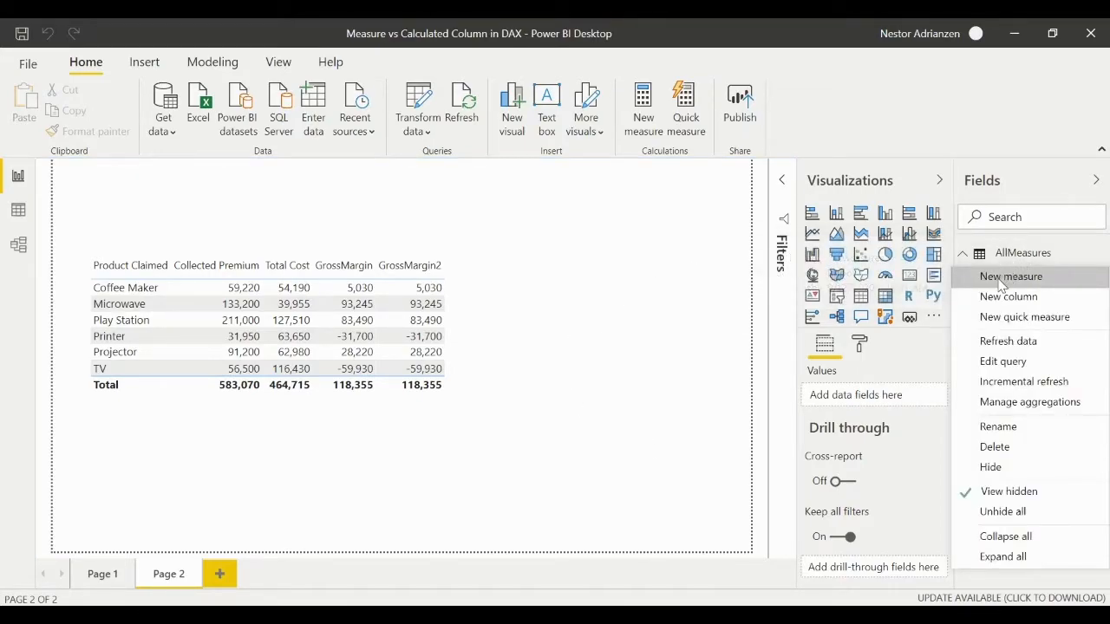
click(1009, 296)
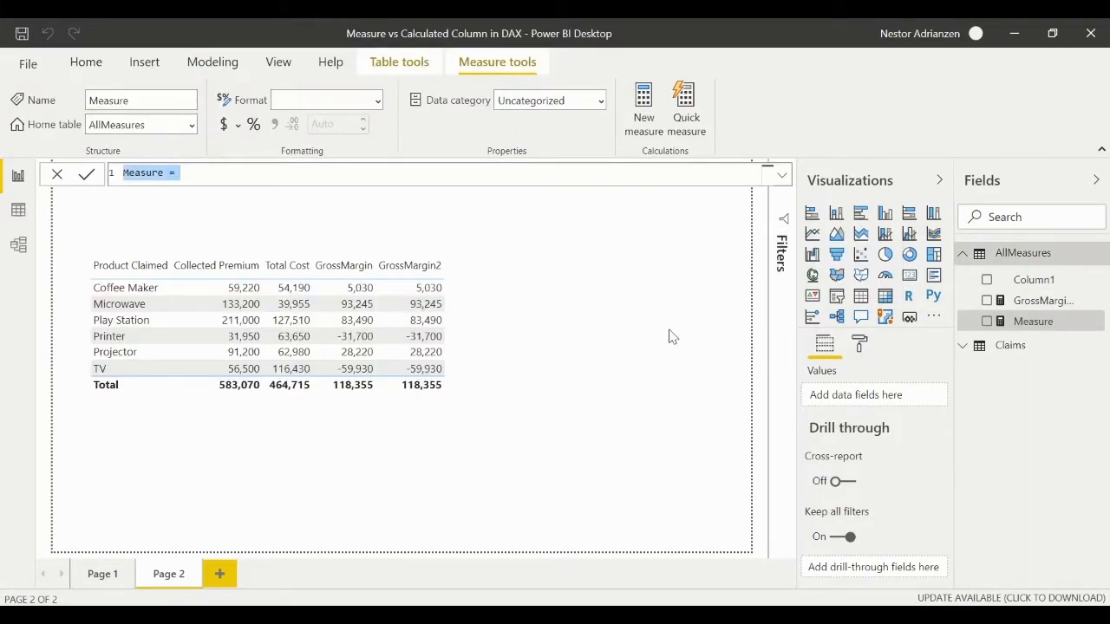
text(GrossM)
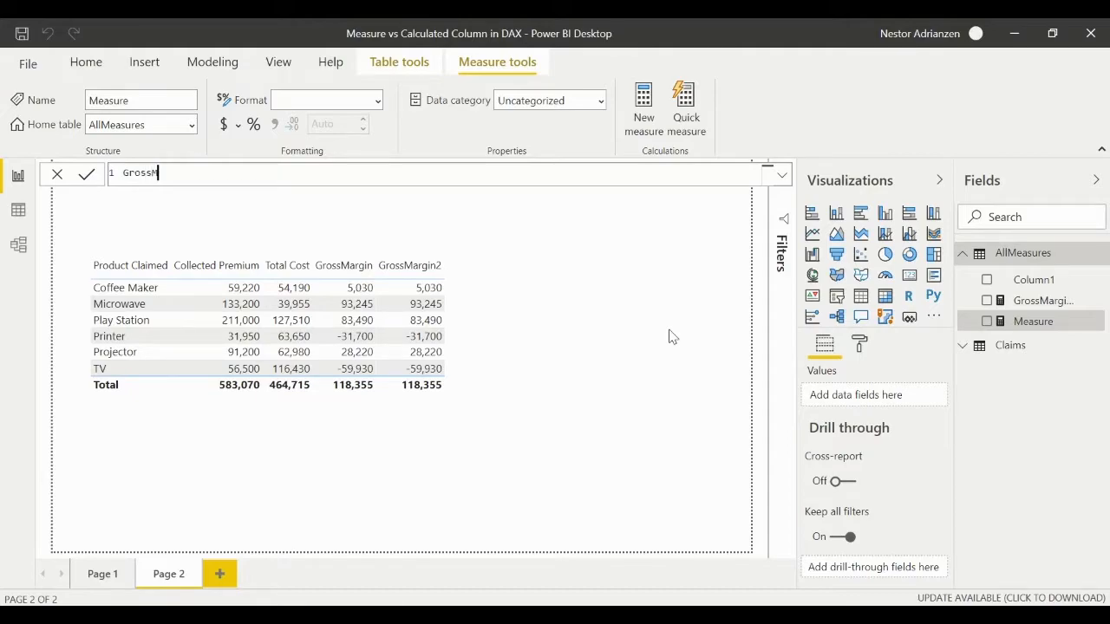
text(arginPct =)
key(shift+Return)
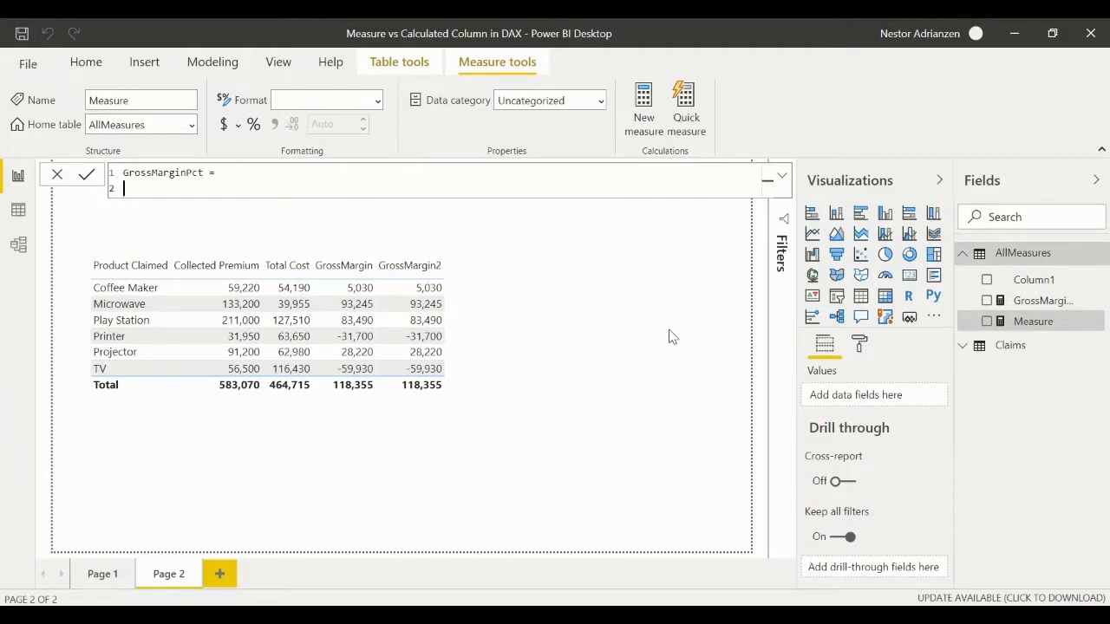
Define the variable CollectedPremium in the GrossMarginPct formula as SUM(Claims[Collected Premium])
text(VAR)
text(CollectedPremium = su)
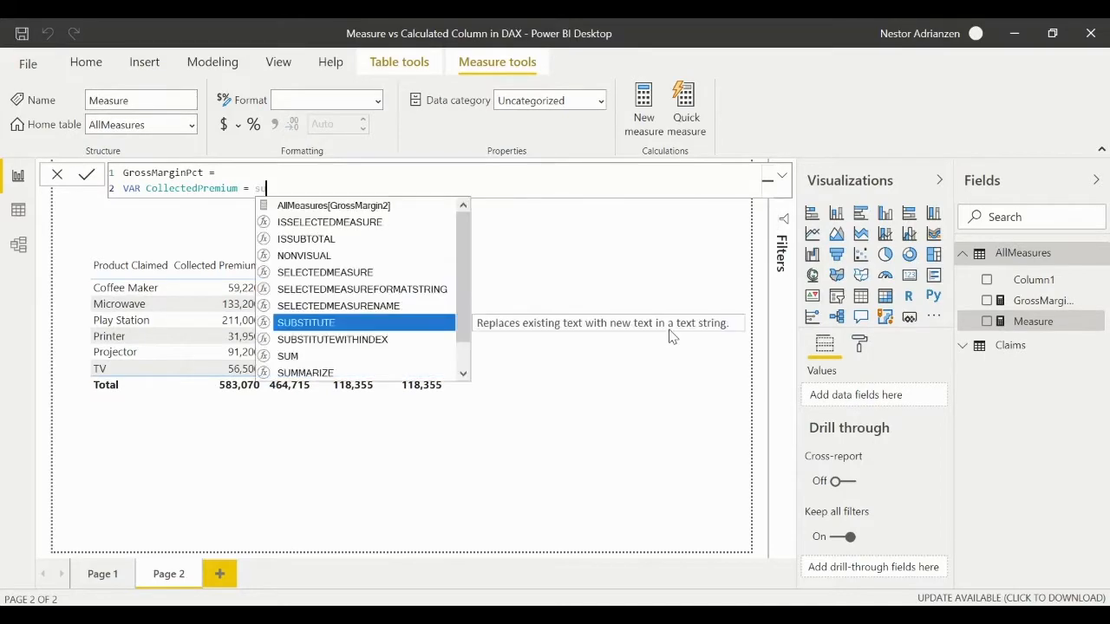
text(m()
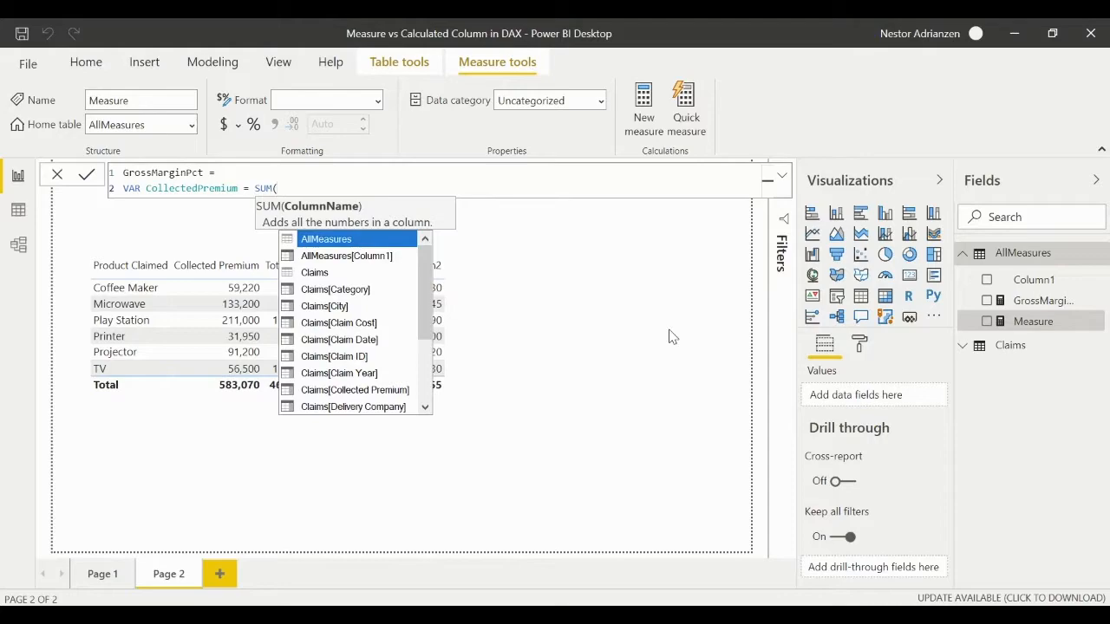
text(coll)
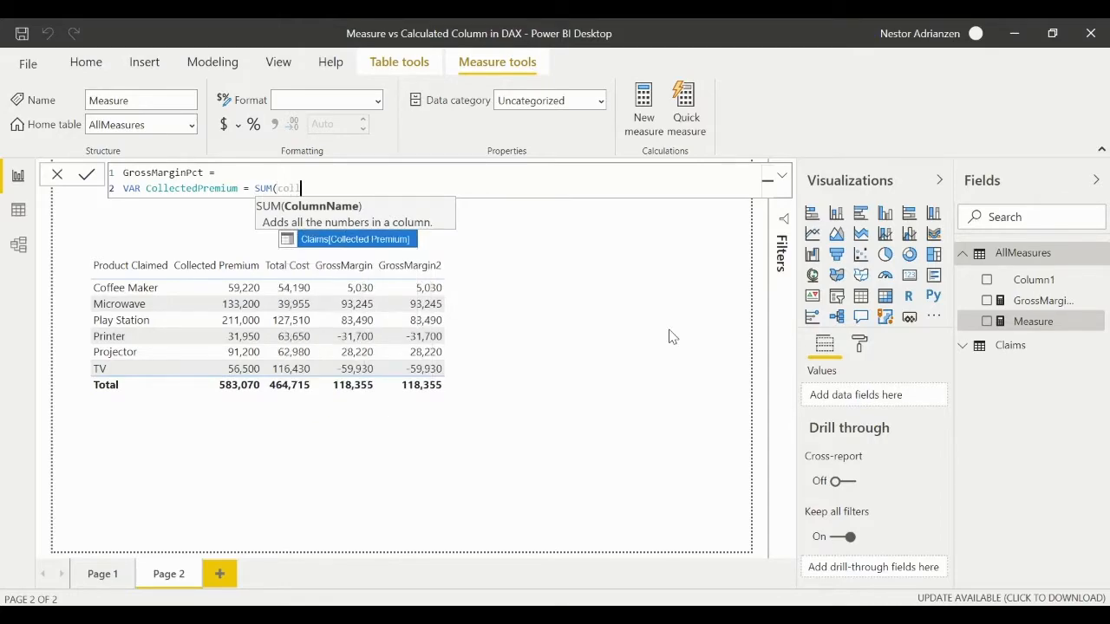
key(Tab)
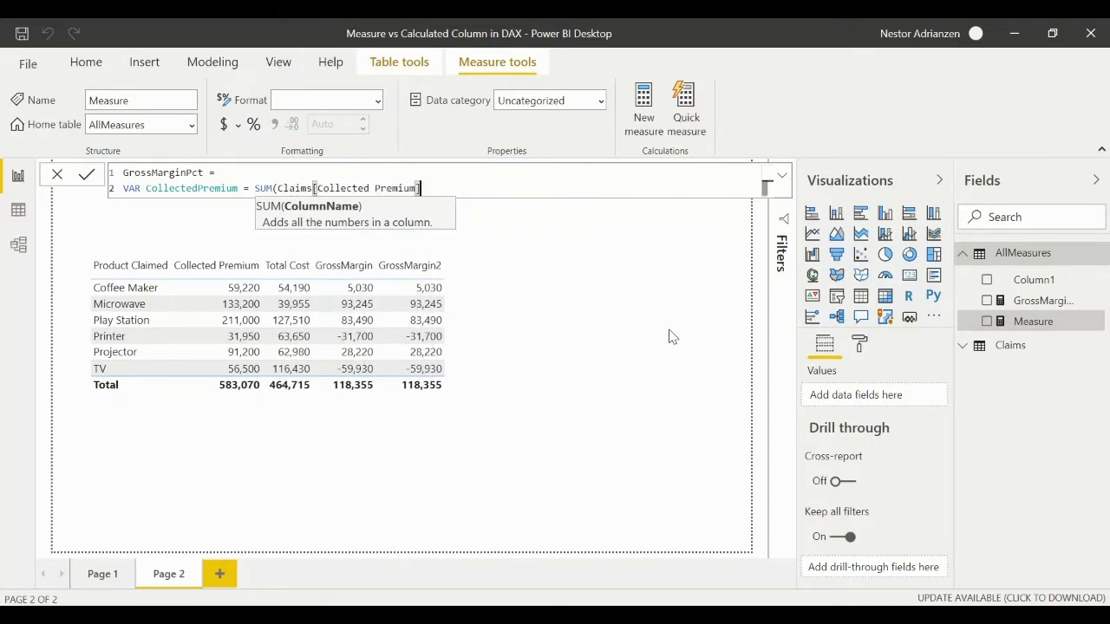
text())
key(shift+Return)
Define the variable TotalCost in the GrossMarginPct formula as SUM(Claims[Total Cost])
text(VAR )
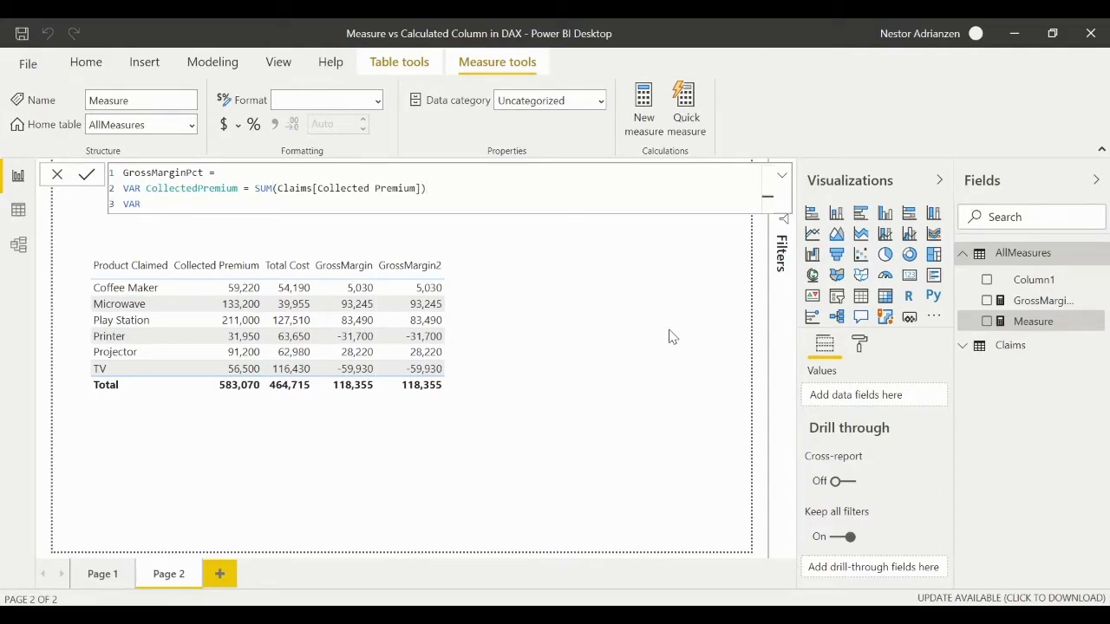
text(tota)
key(BackSpace)
key(BackSpace)
key(BackSpace)
key(BackSpace)
text(TotalCost = SUM(to)
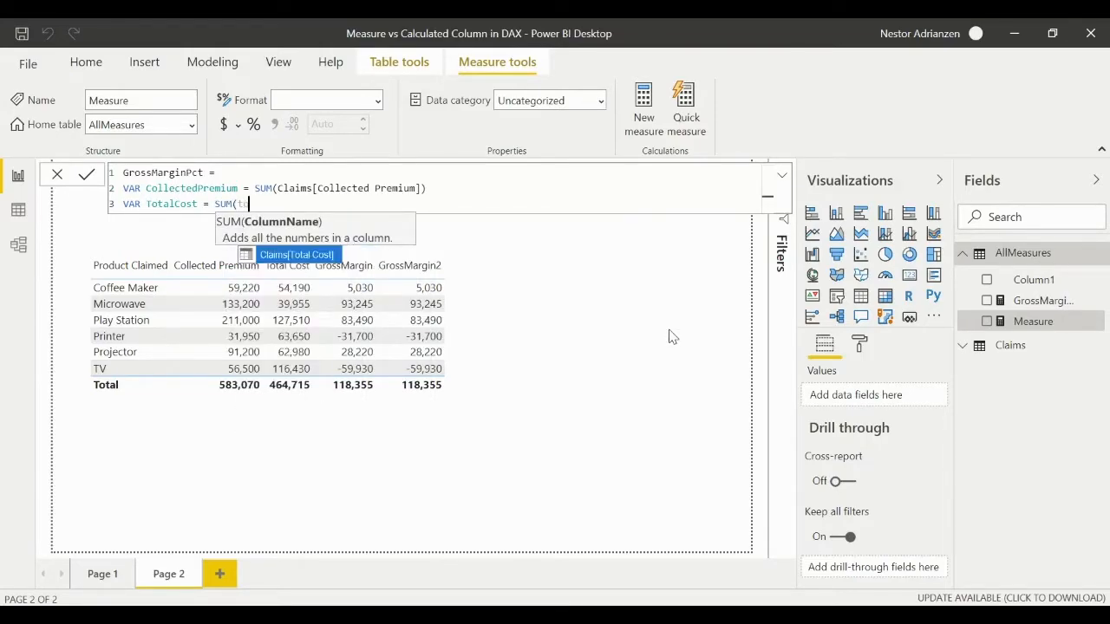
key(Tab)
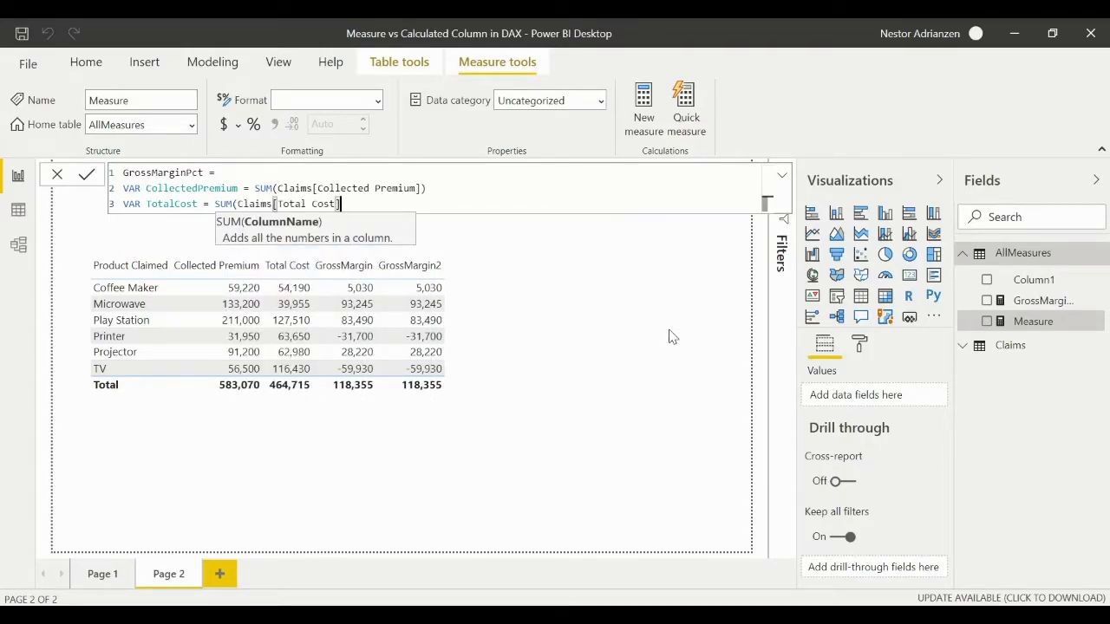
text())
key(shift+Return)
Define the variable GrossMargin3 in the GrossMarginPct formula as CollectedPremium - TotalCost
text(VAR )
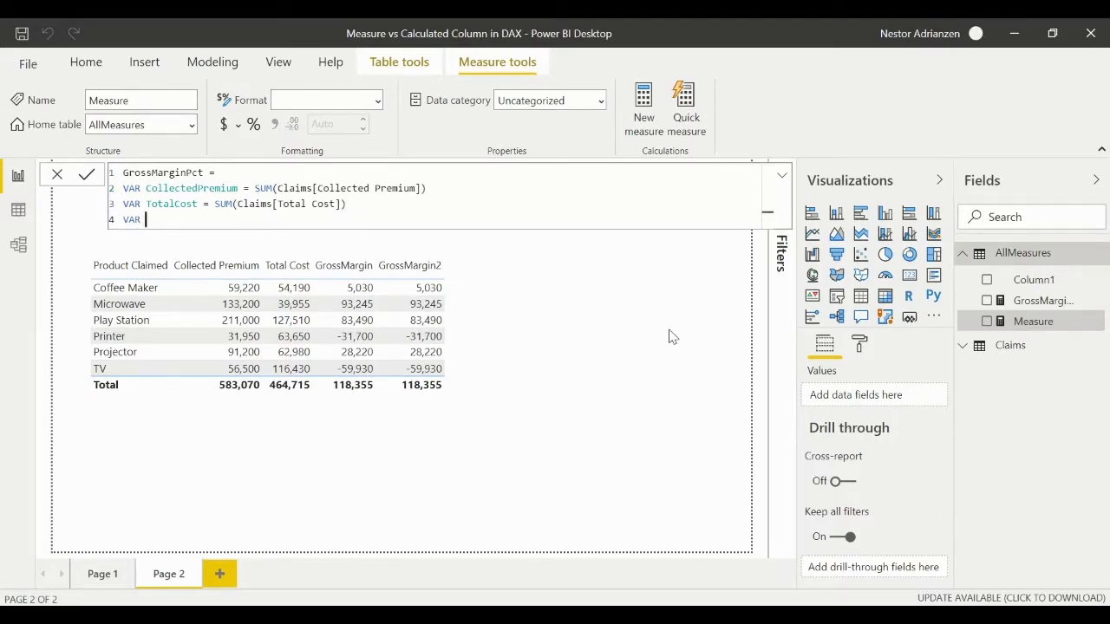
text(GrossMargin3 = col)
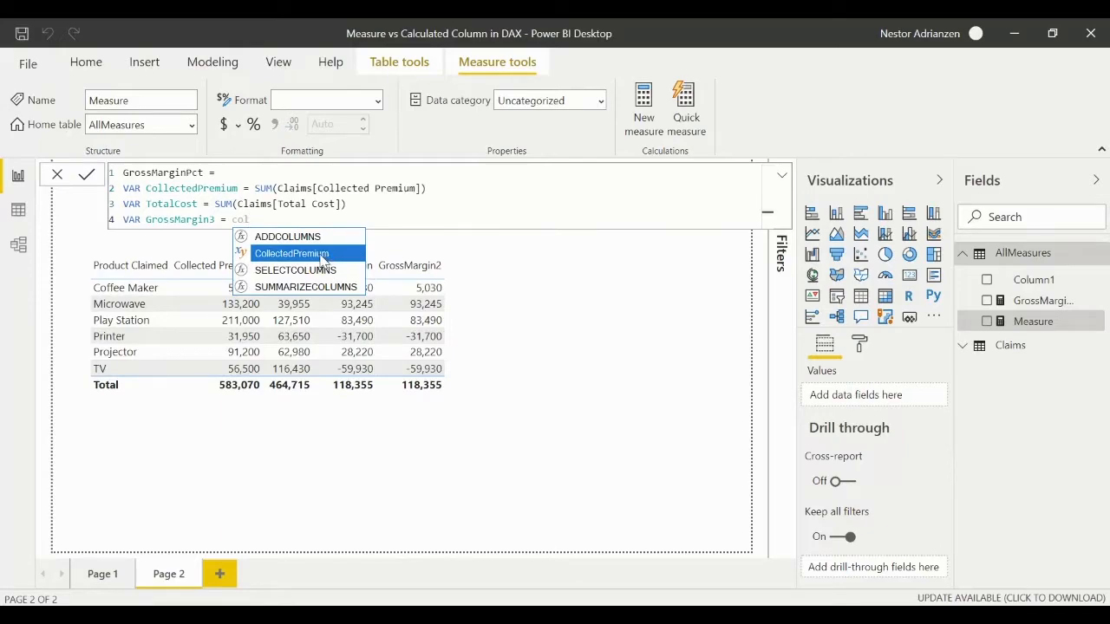
click(324, 253)
text(-)
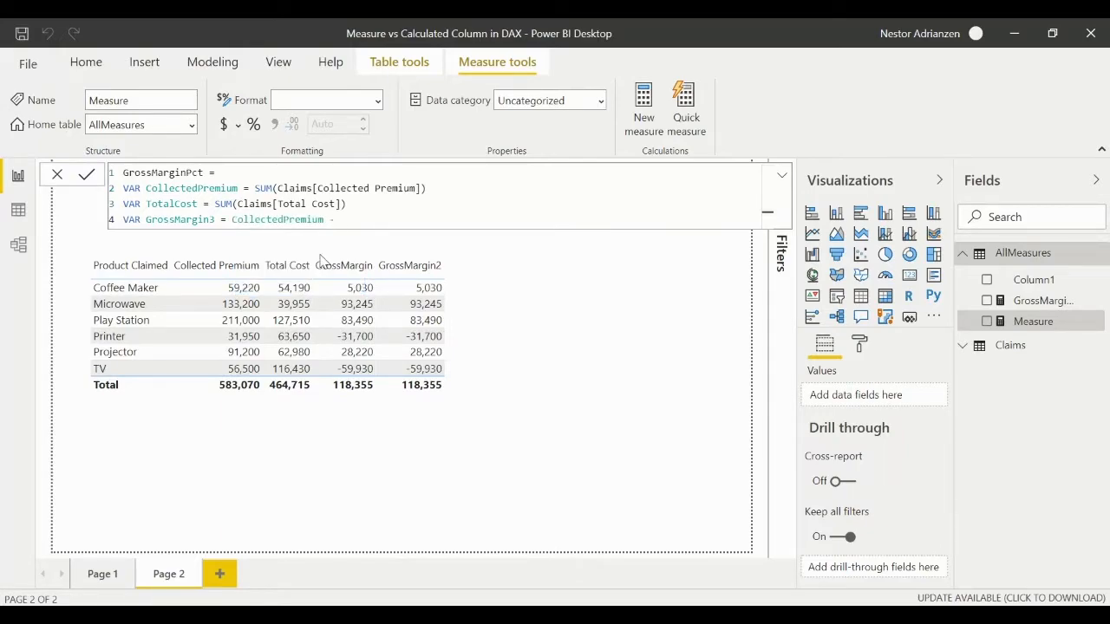
text( Tot)
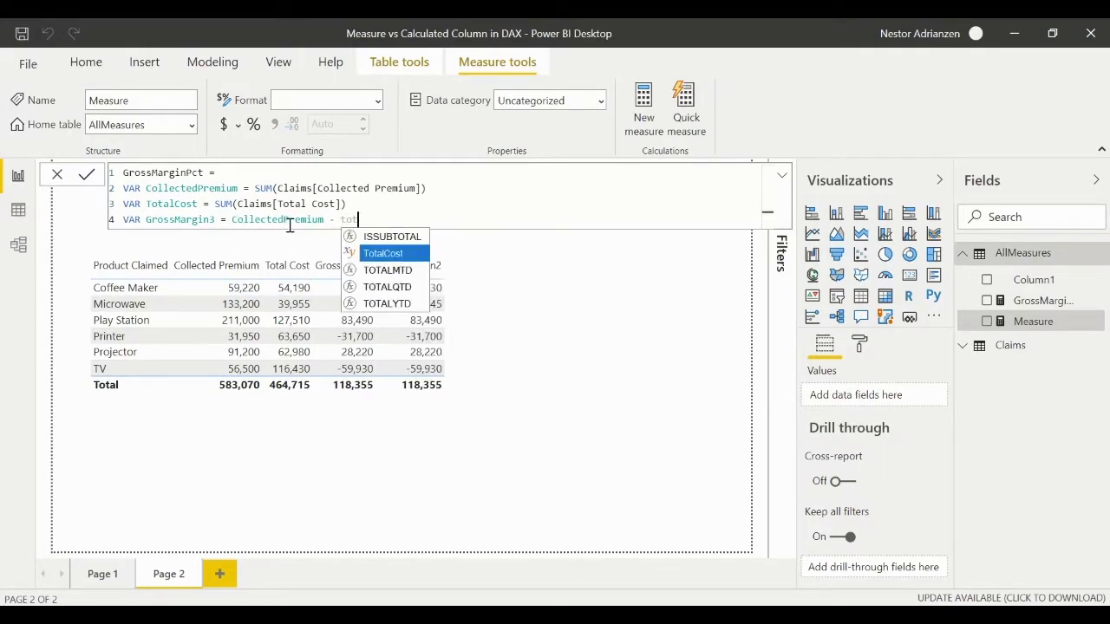
key(Tab)
key(shift+Return)
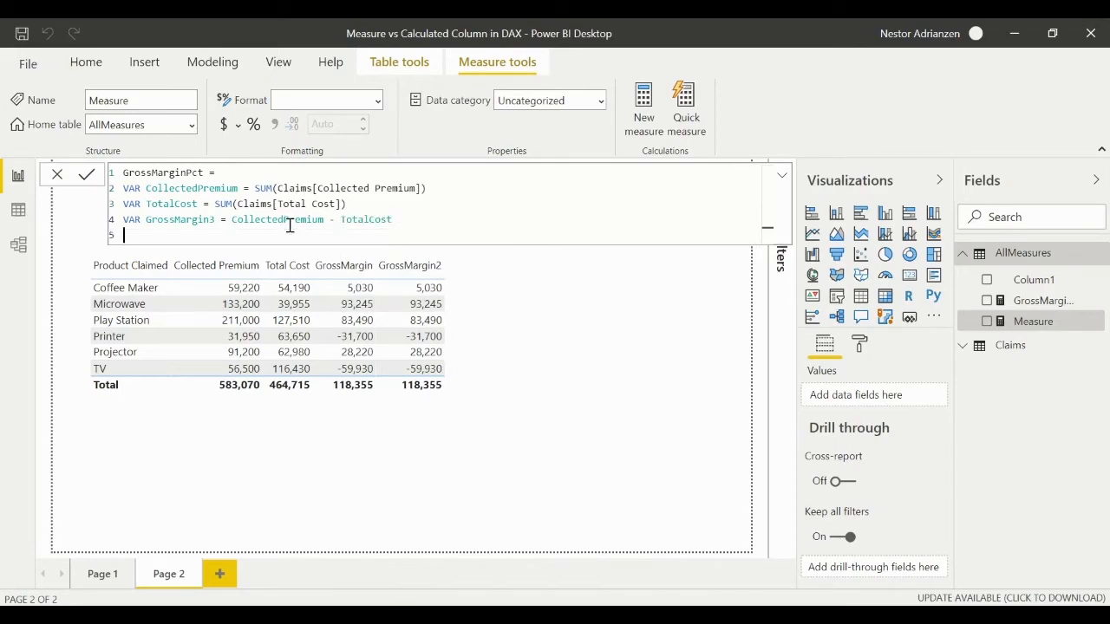
Start a RETURN clause below the variable definitions, with a new line for its expression
text(RETU)
key(BackSpace)
key(BackSpace)
key(BackSpace)
key(BackSpace)
text(RETURN)
key(Return)
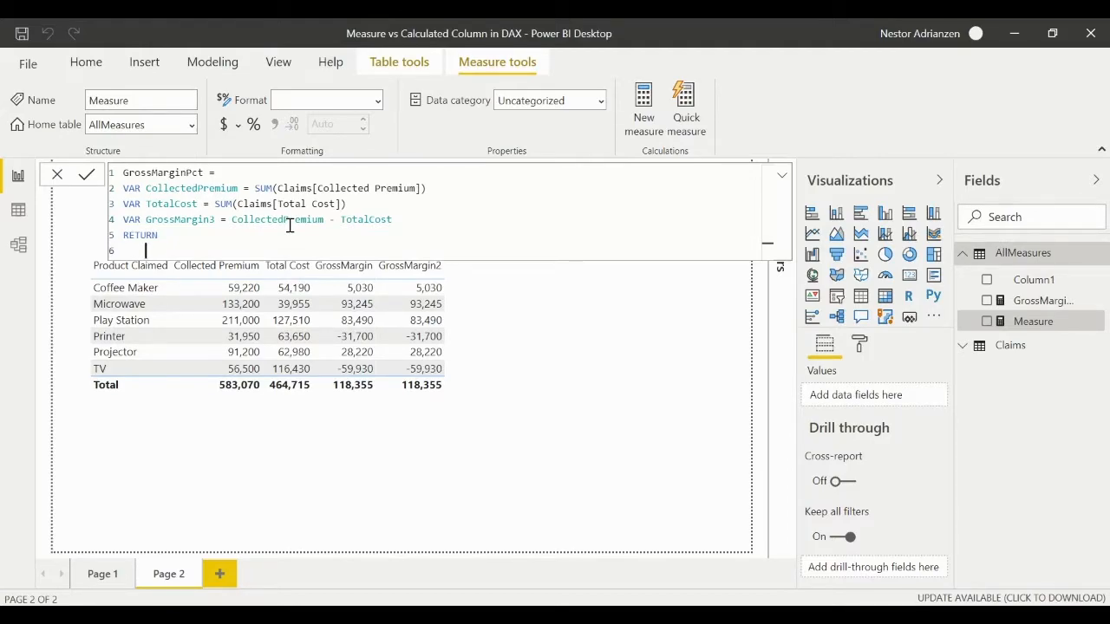
Enter DIVIDE(GrossMargin3,CollectedPremium) as the returned expression, commit the GrossMarginPct measure and collapse the formula editor
text(dive)
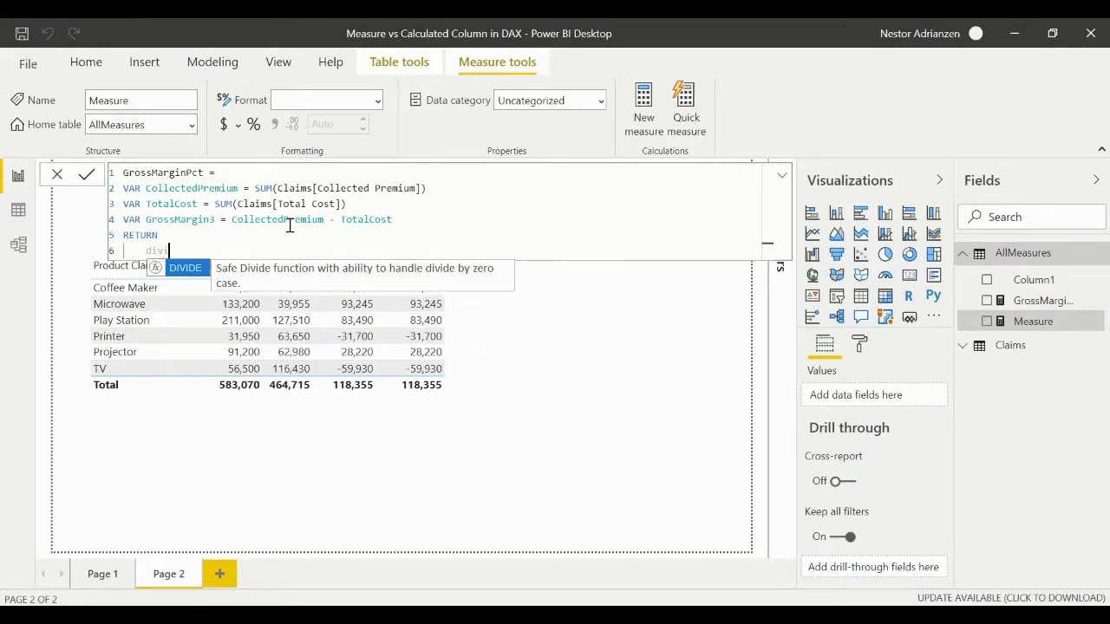
key(Tab)
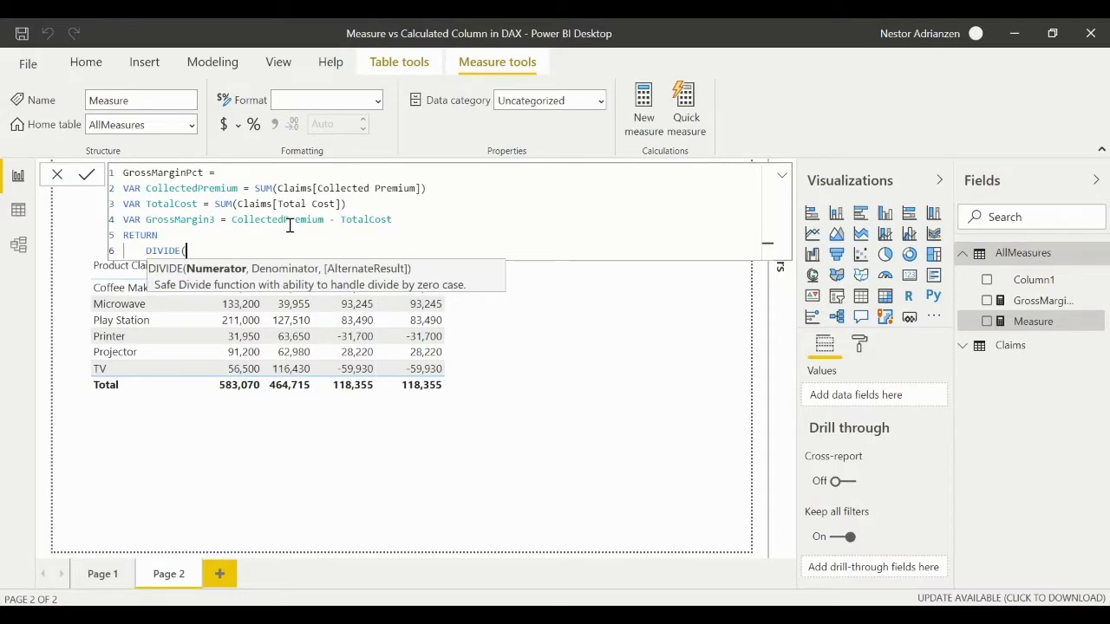
text(gro)
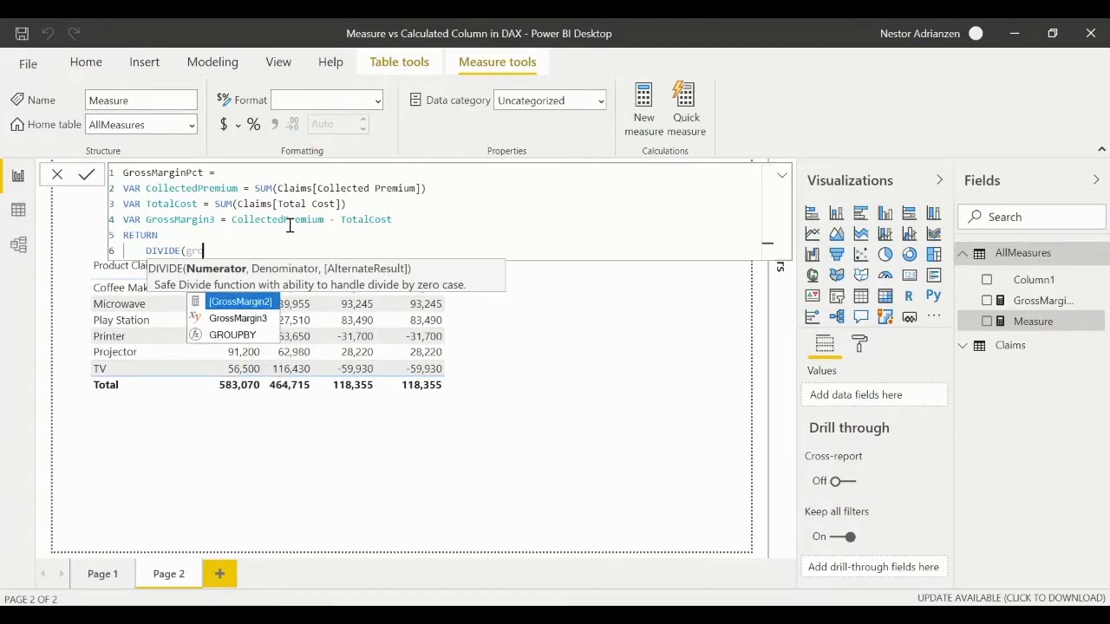
key(Down)
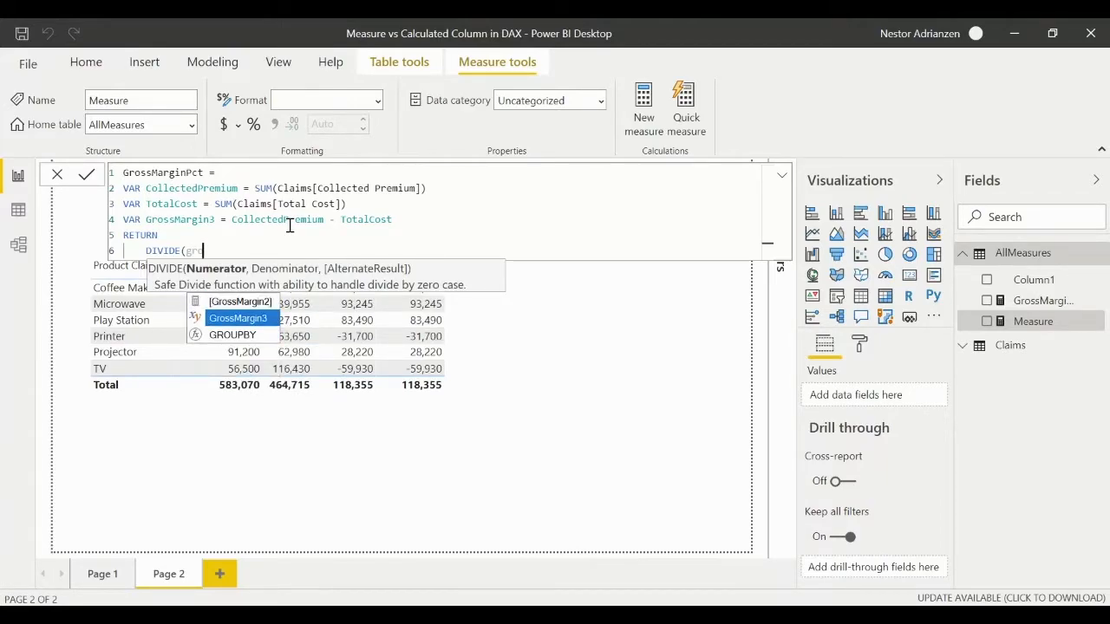
key(Tab)
text(,)
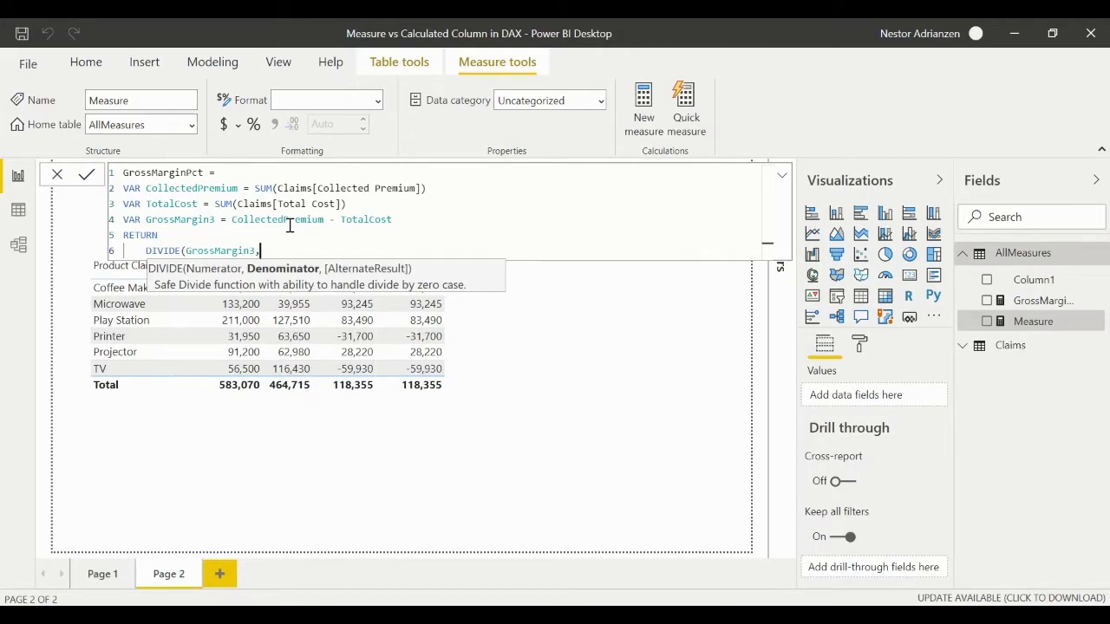
text(coll)
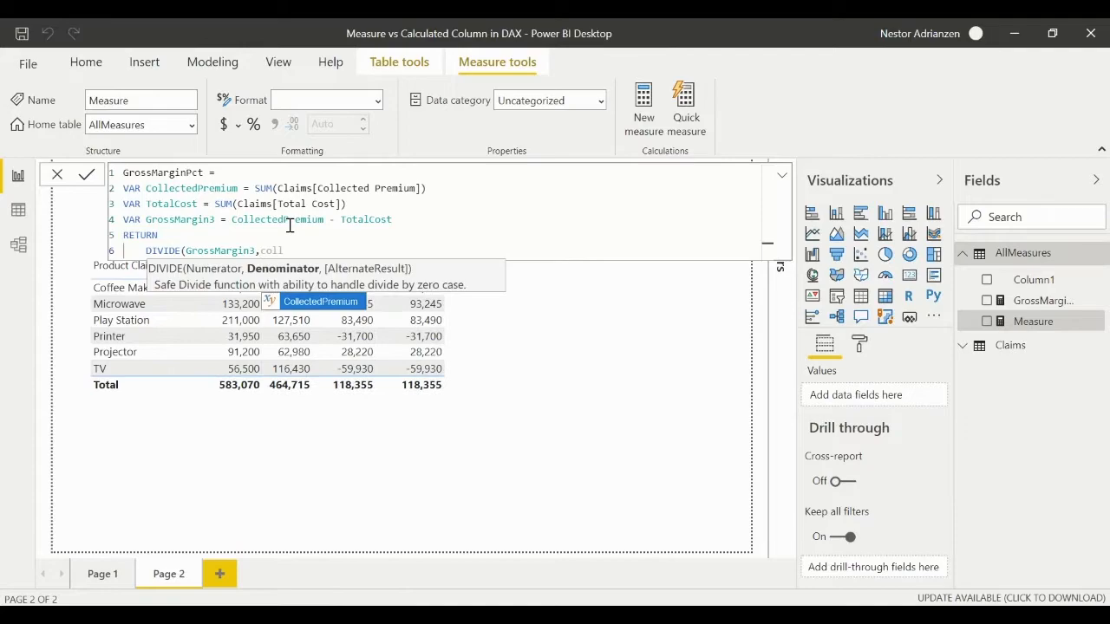
key(Tab)
text())
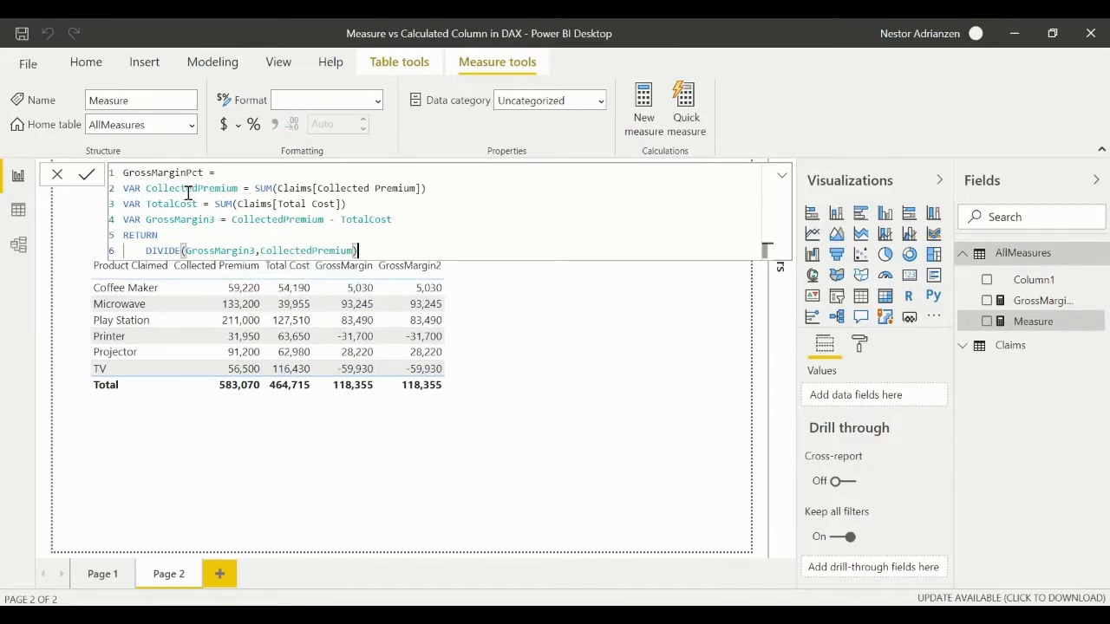
click(86, 176)
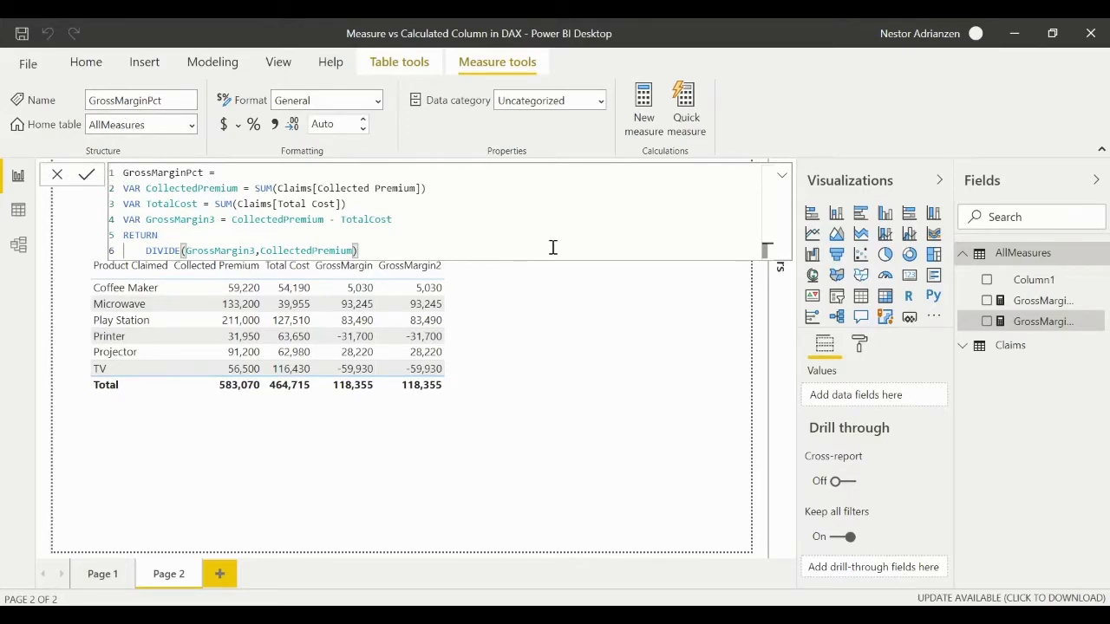
click(783, 176)
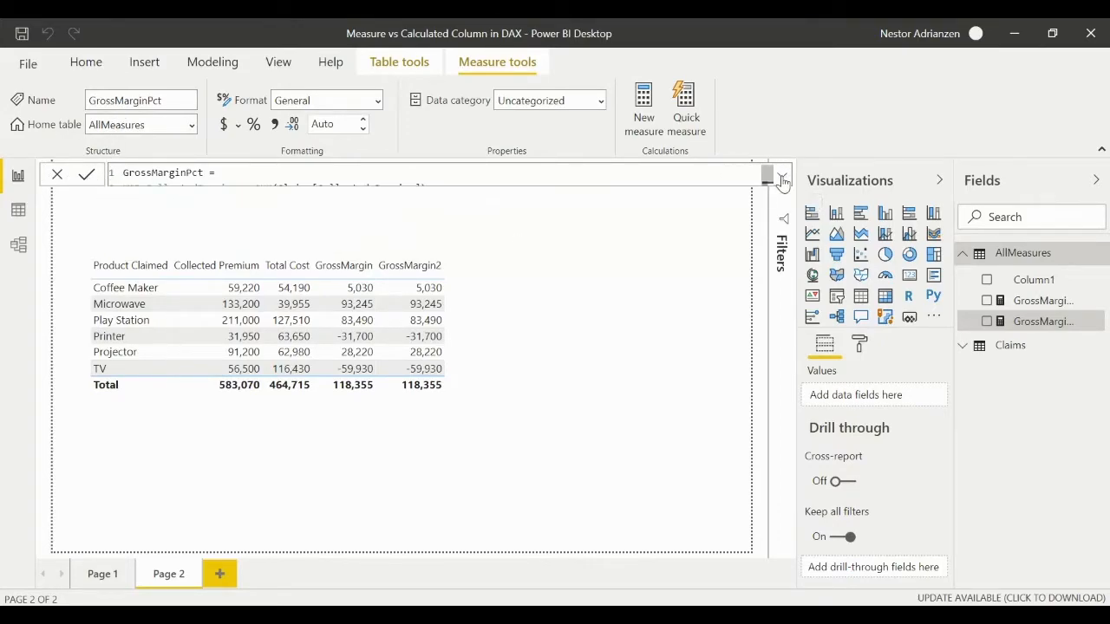
Add the GrossMarginPct measure to the widened table visual and format it as a percentage
click(458, 310)
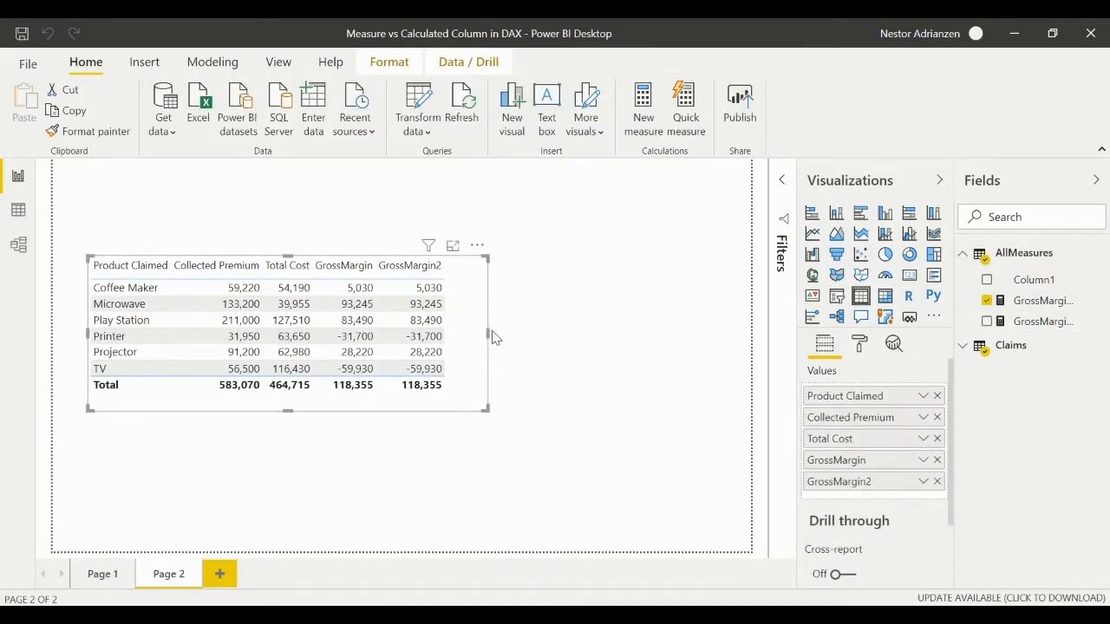
drag(486, 331, 602, 331)
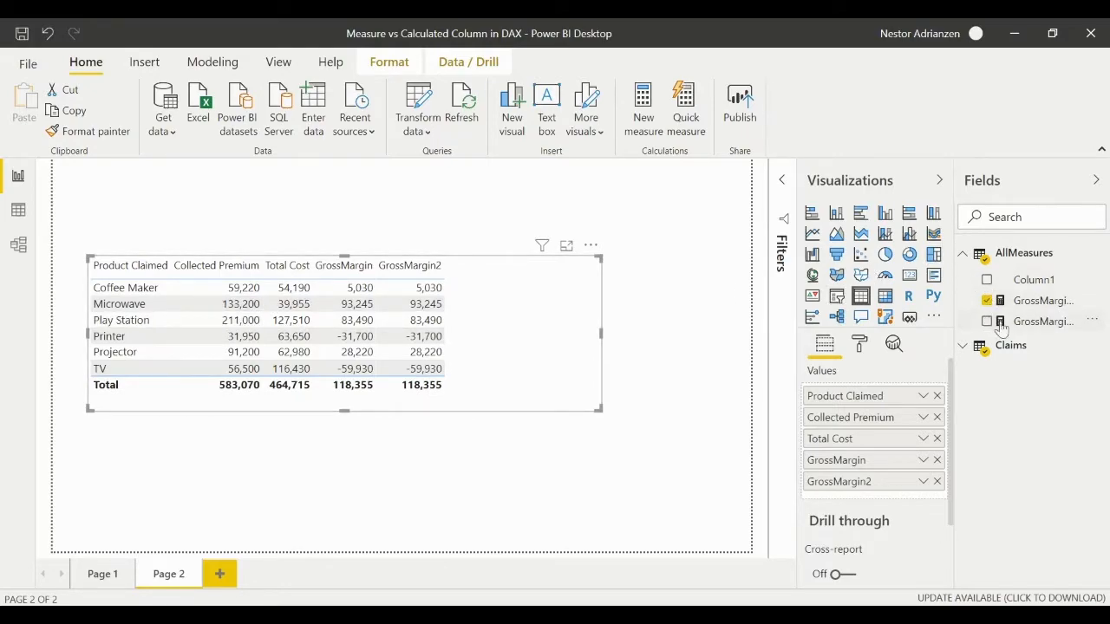
click(1036, 322)
drag(1036, 328, 524, 345)
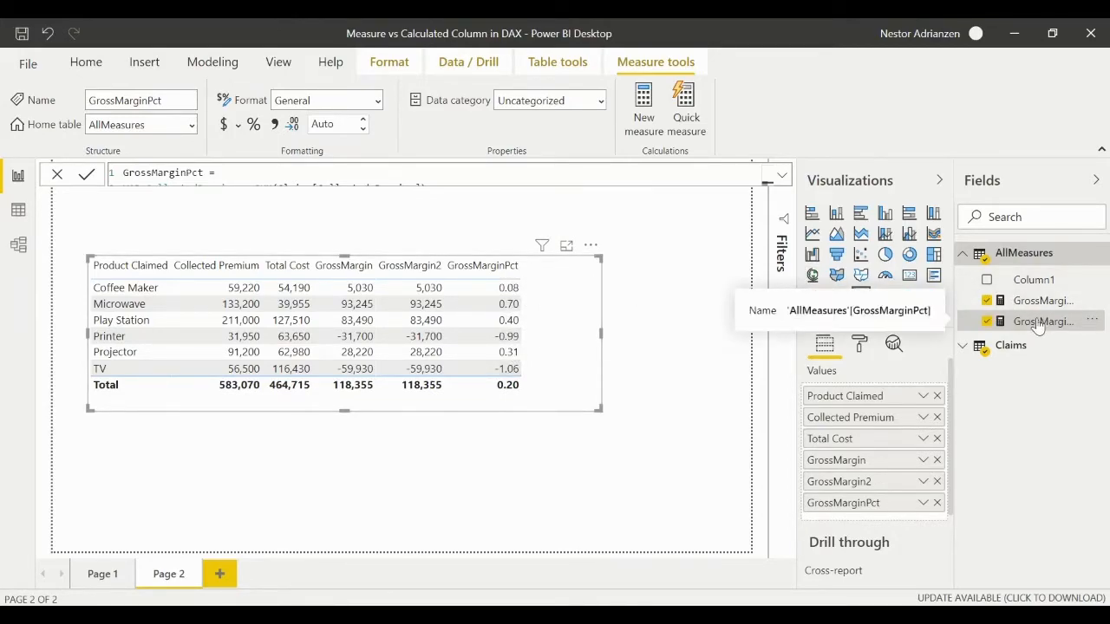
click(253, 125)
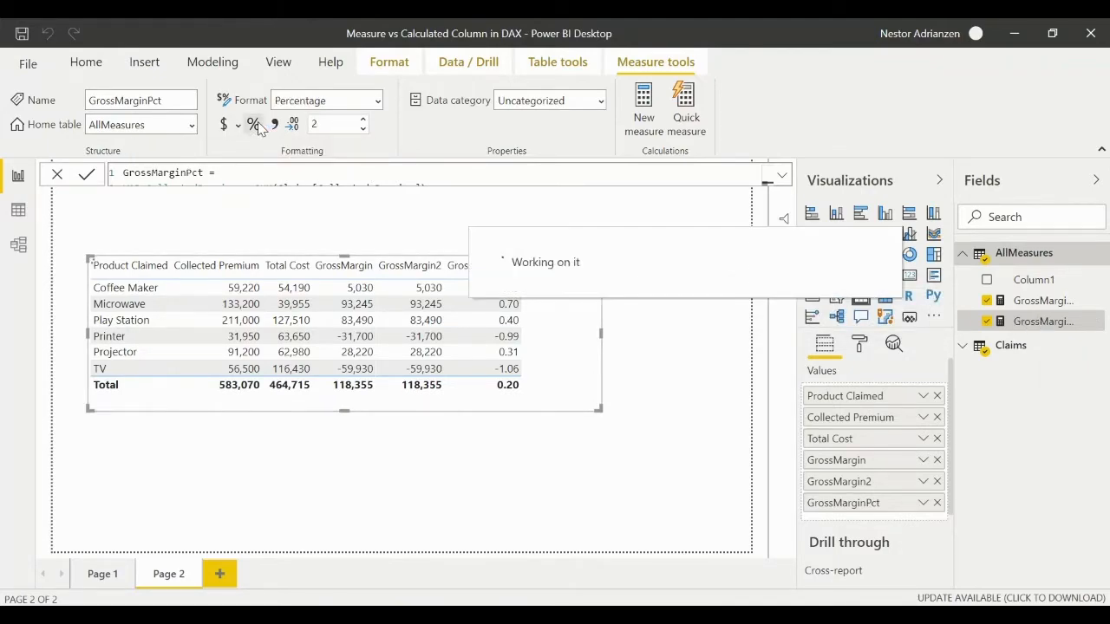